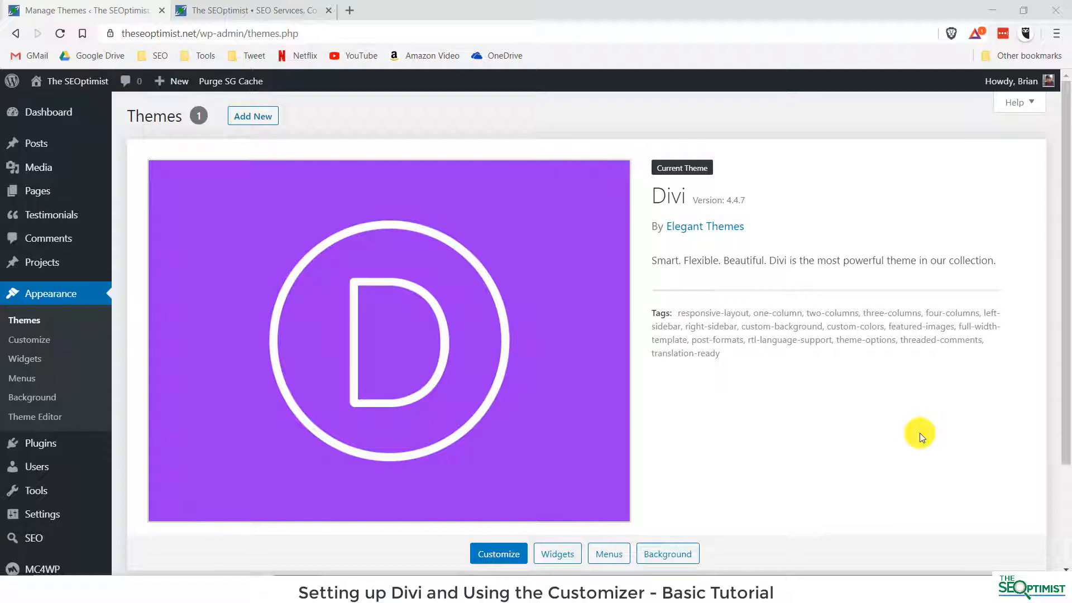
Look over the live SEOptimist homepage from its topic sections down to the footer
left_click(287, 10)
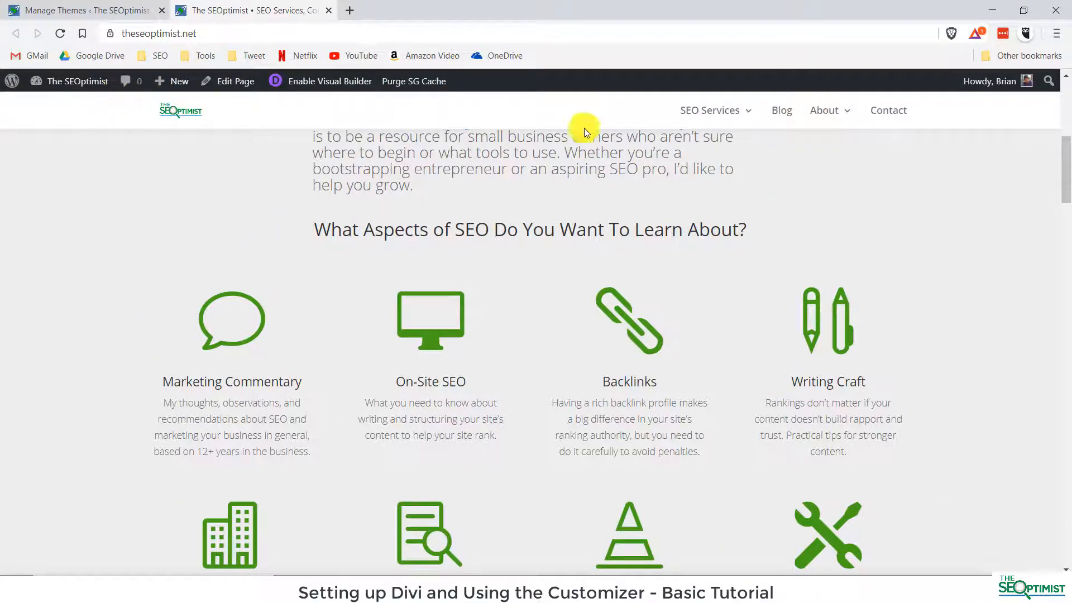
scroll(821, 314, "down", 20)
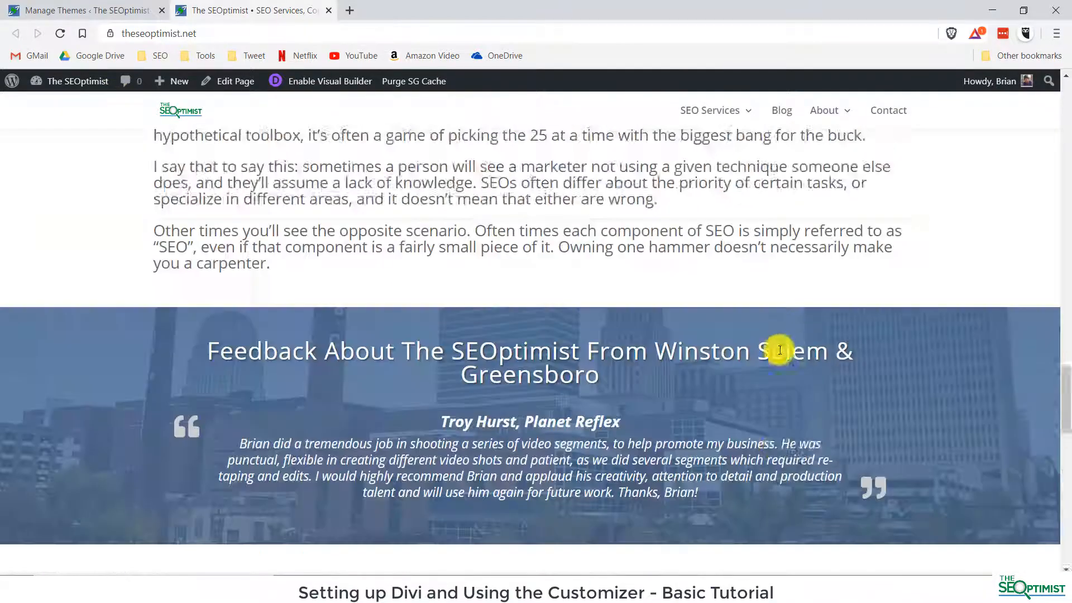
scroll(630, 438, "down", 2)
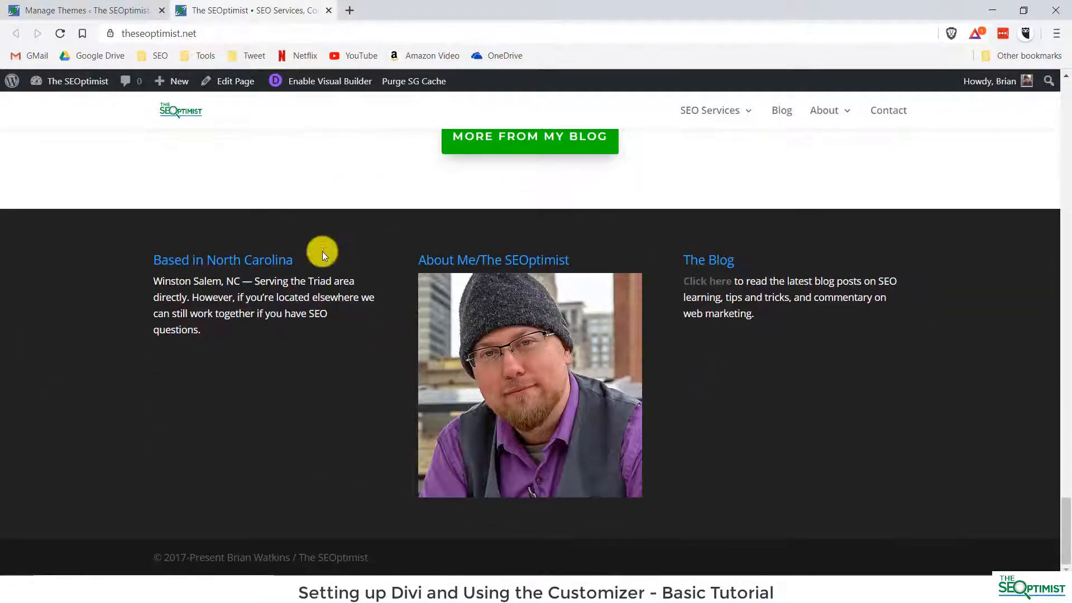
scroll(545, 280, "up", 12)
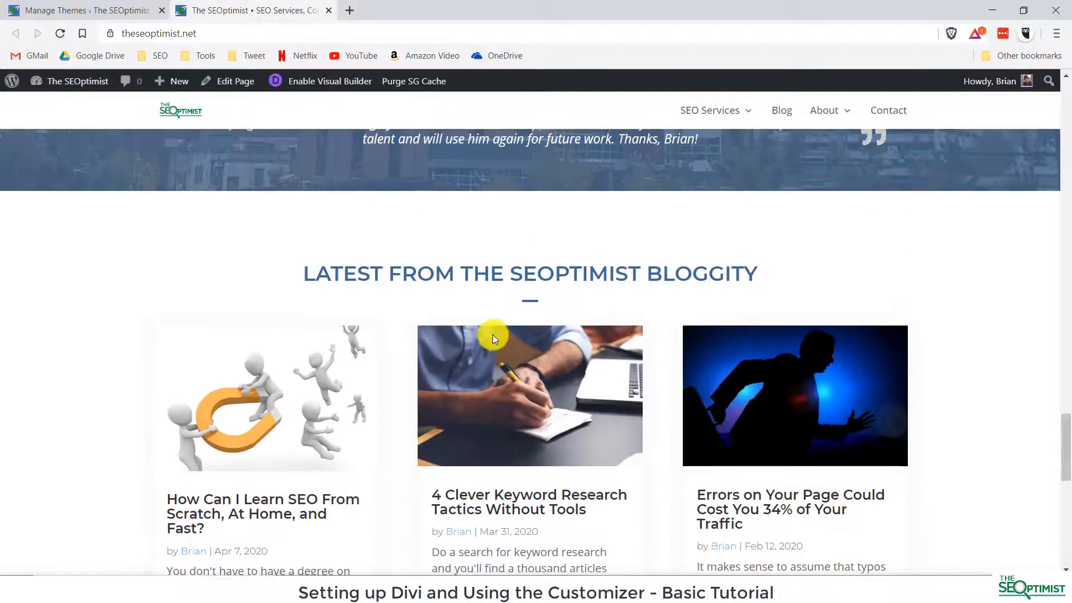
scroll(492, 334, "up", 15)
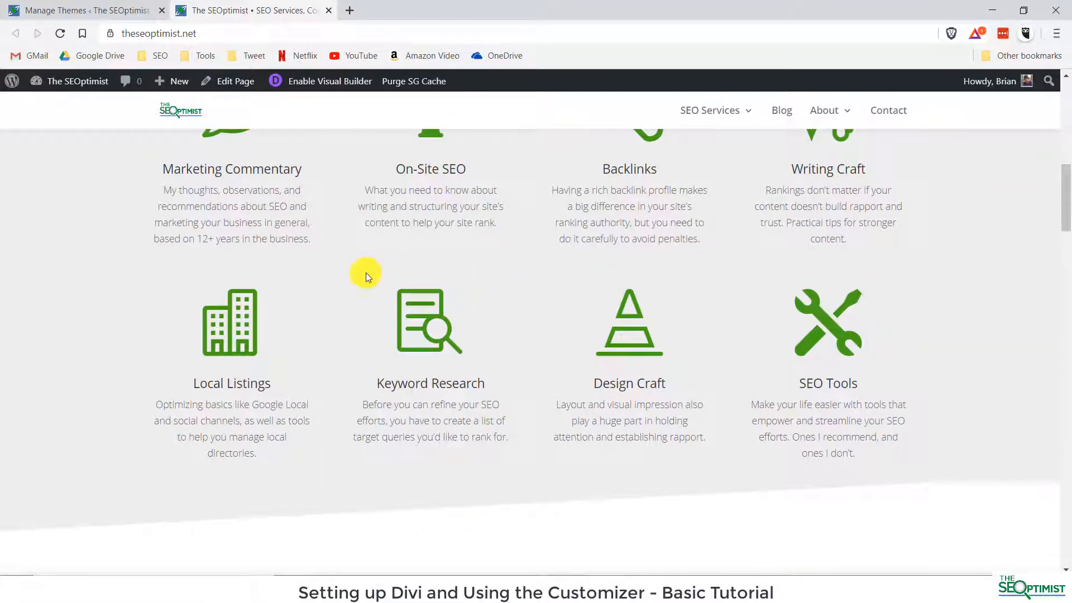
View the zip upload form for adding a new theme and return to the installed themes
left_click(80, 10)
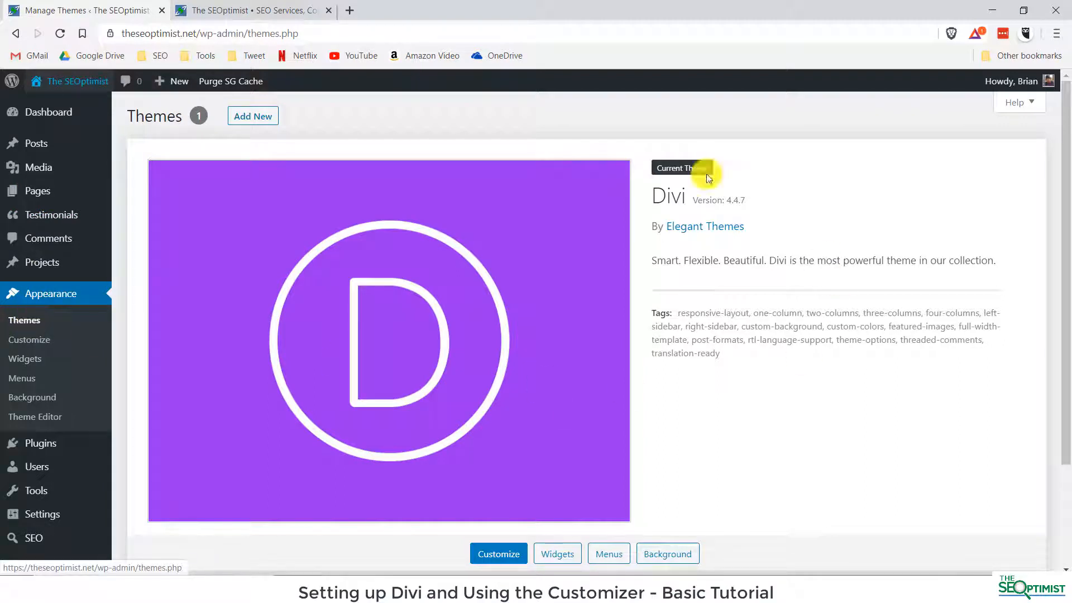
left_click(256, 134)
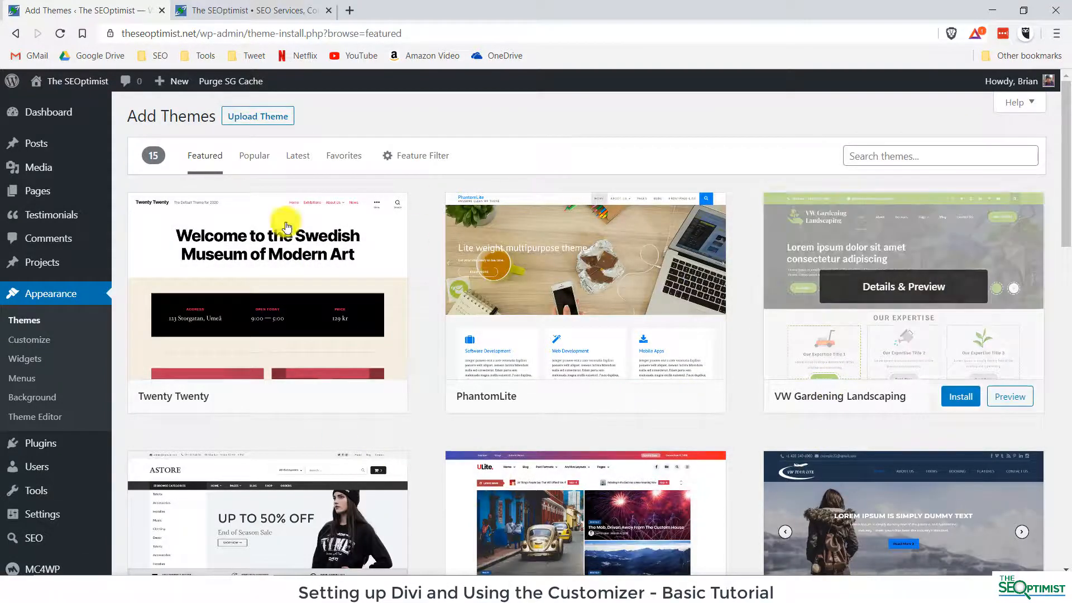
left_click(255, 117)
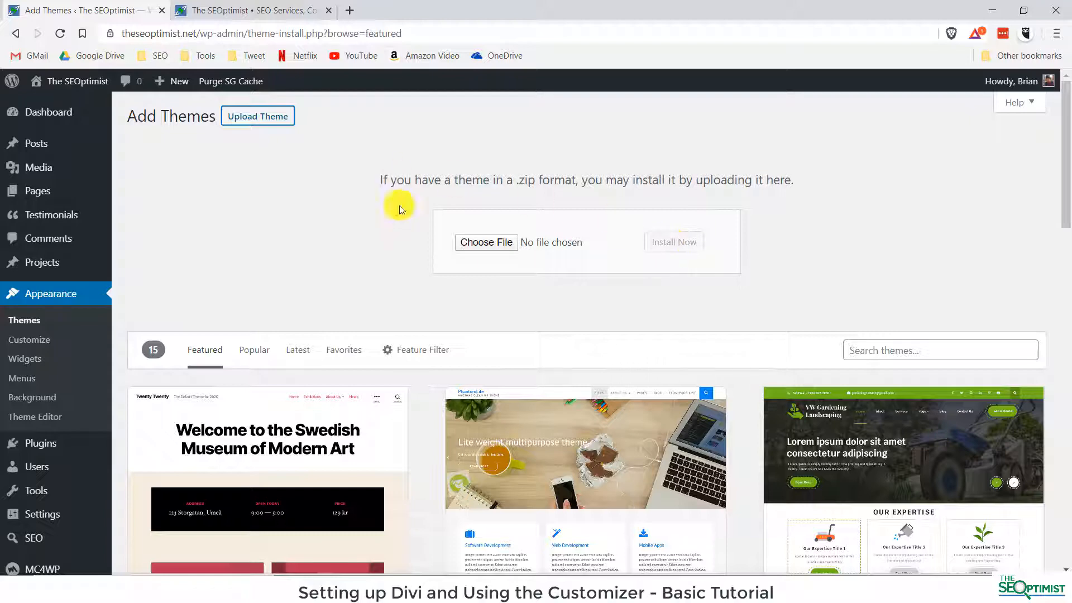
left_click(24, 320)
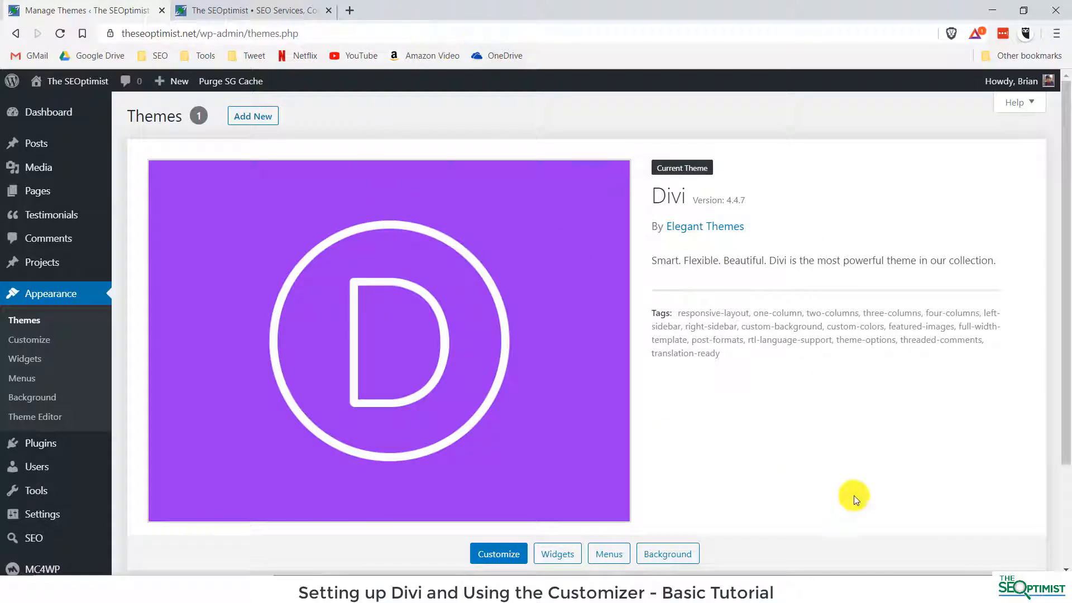
Open the Theme Options for the Divi theme
scroll(855, 479, "down", 1)
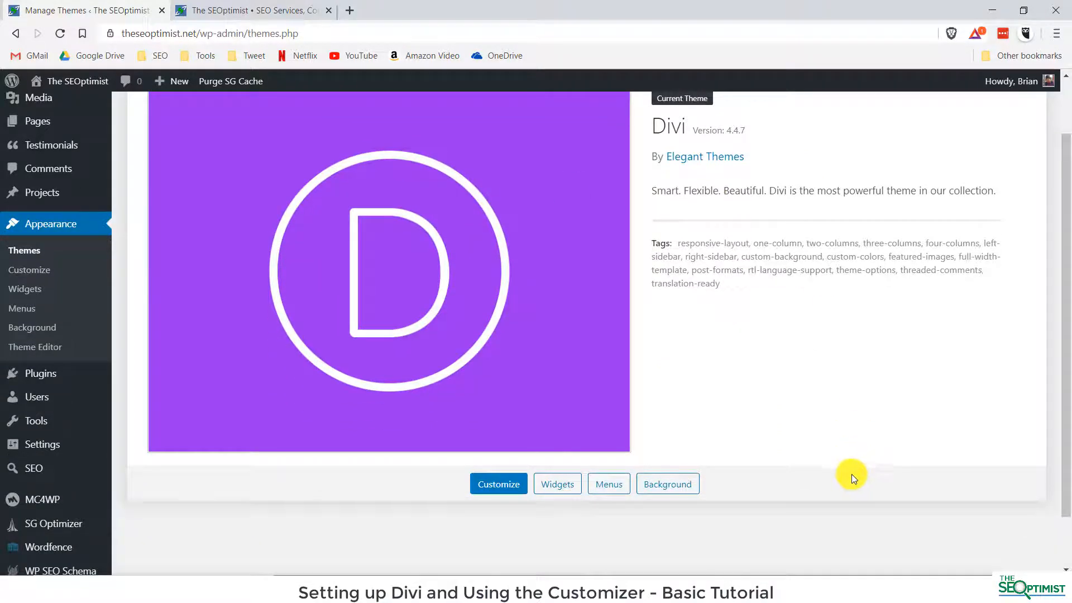
scroll(852, 474, "up", 1)
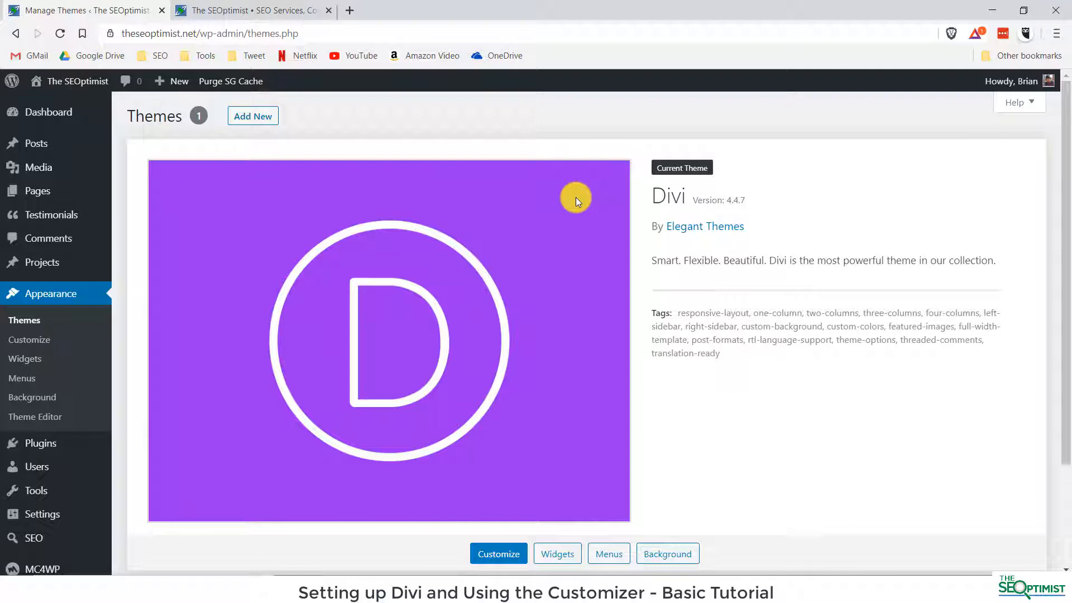
scroll(576, 201, "down", 1)
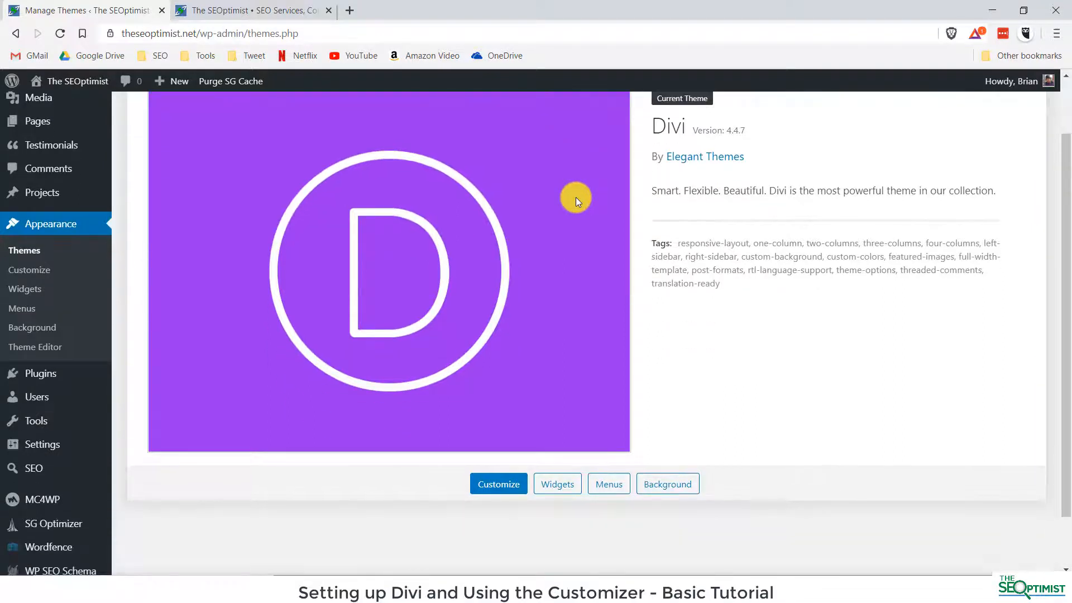
scroll(575, 197, "down", 1)
mouse_move(18, 541)
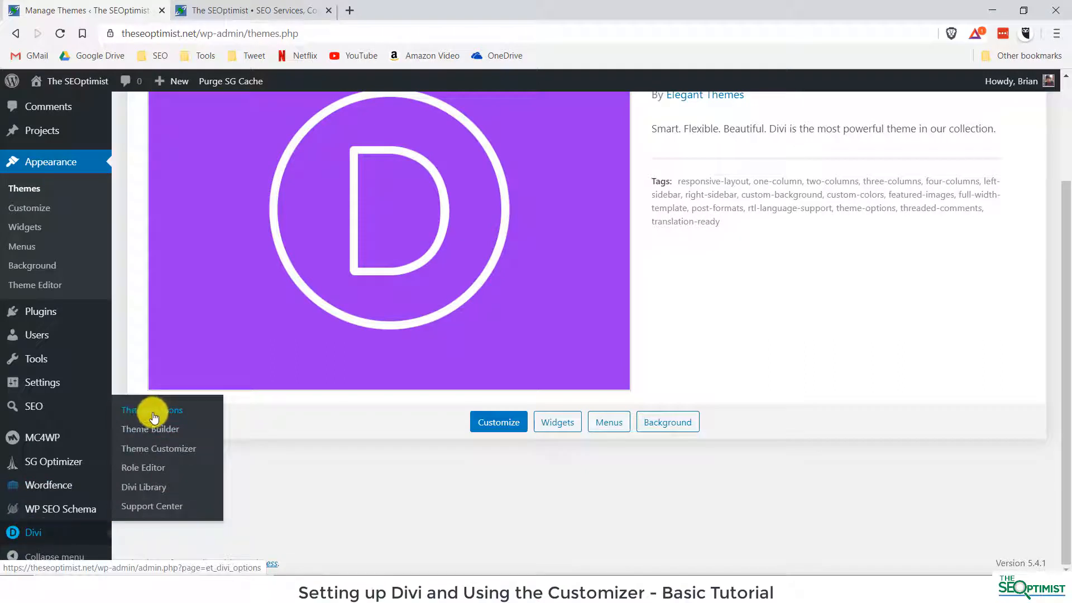
left_click(154, 416)
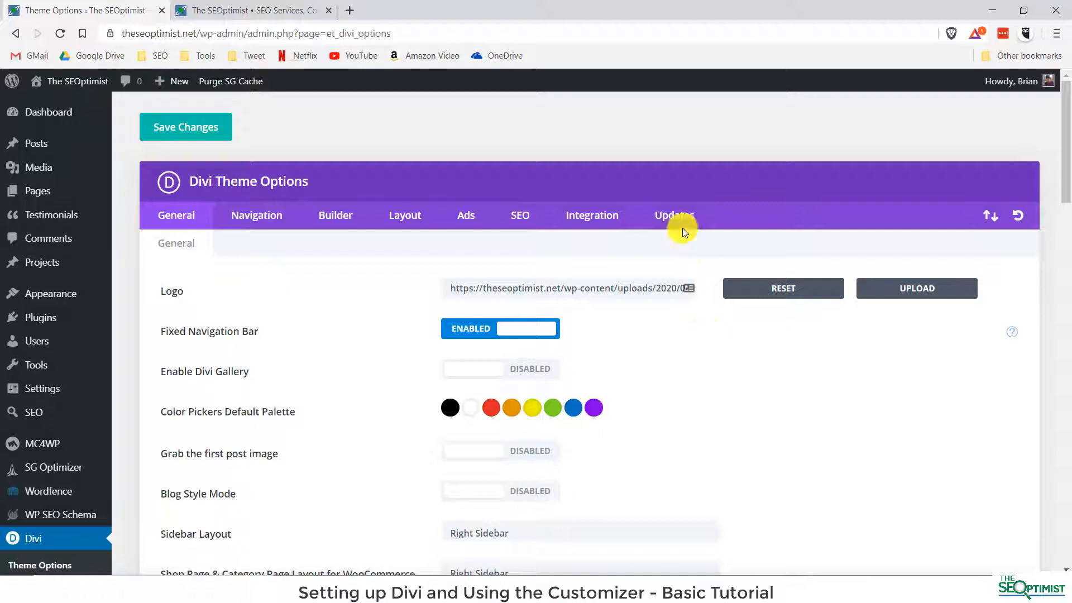
Inspect the Username and API Key fields in Divi's update settings without changing them
left_click(673, 216)
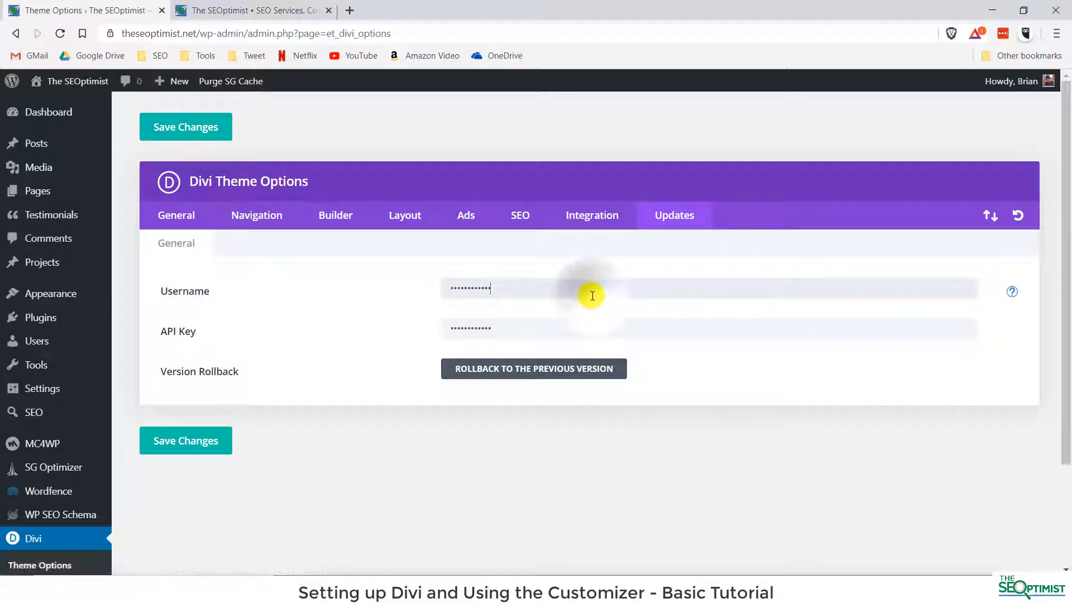
left_click(511, 326)
left_click_drag(505, 290, 429, 297)
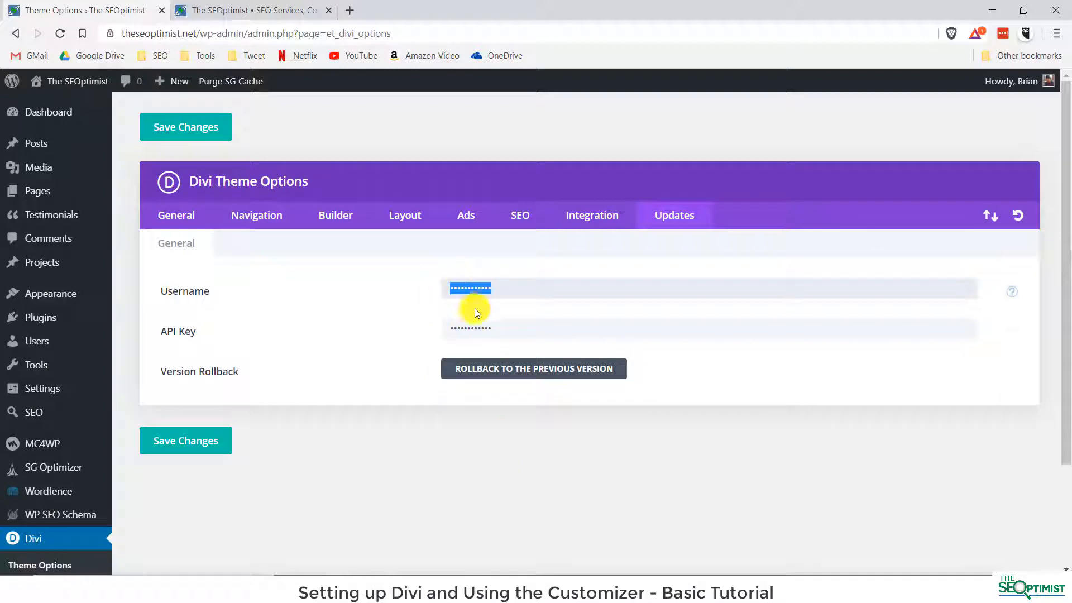
left_click(506, 319)
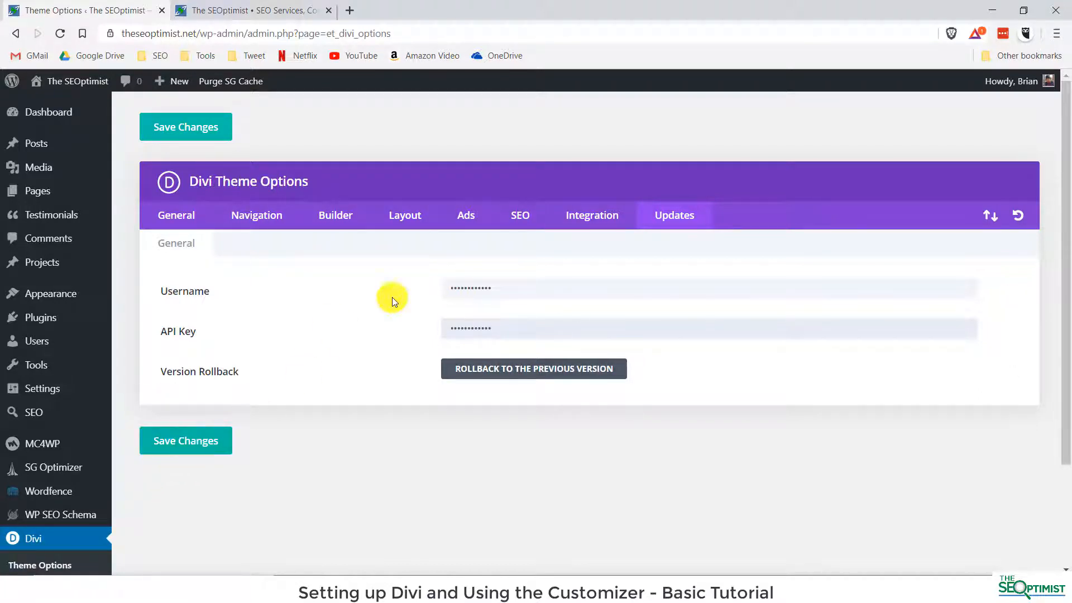
left_click_drag(442, 285, 483, 293)
left_click(500, 292)
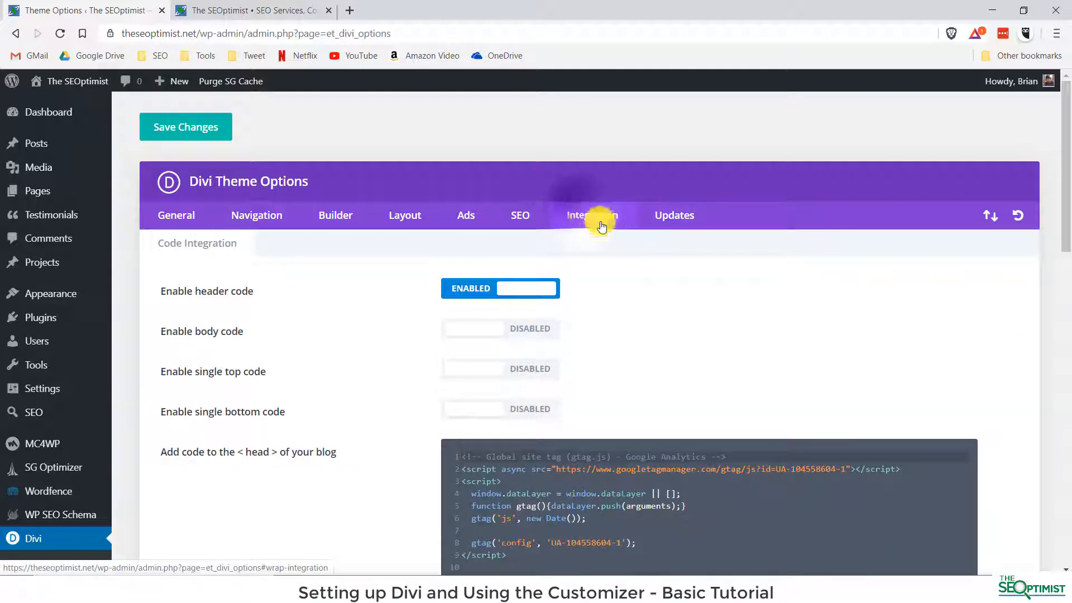
Review Divi's code integration settings, from the head code area to the code placed below posts
scroll(639, 244, "down", 3)
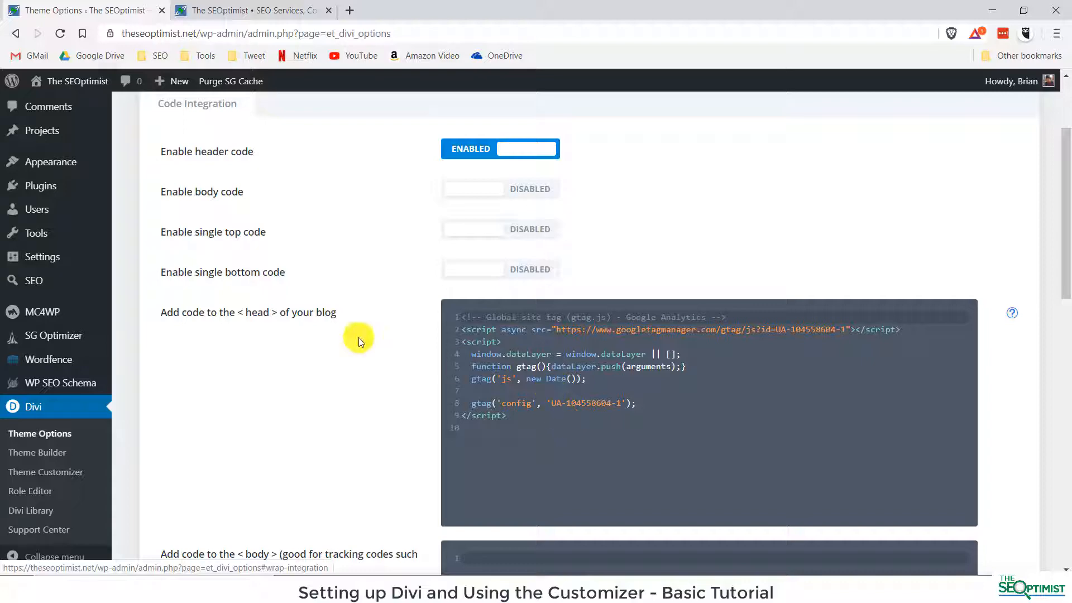
scroll(313, 352, "down", 15)
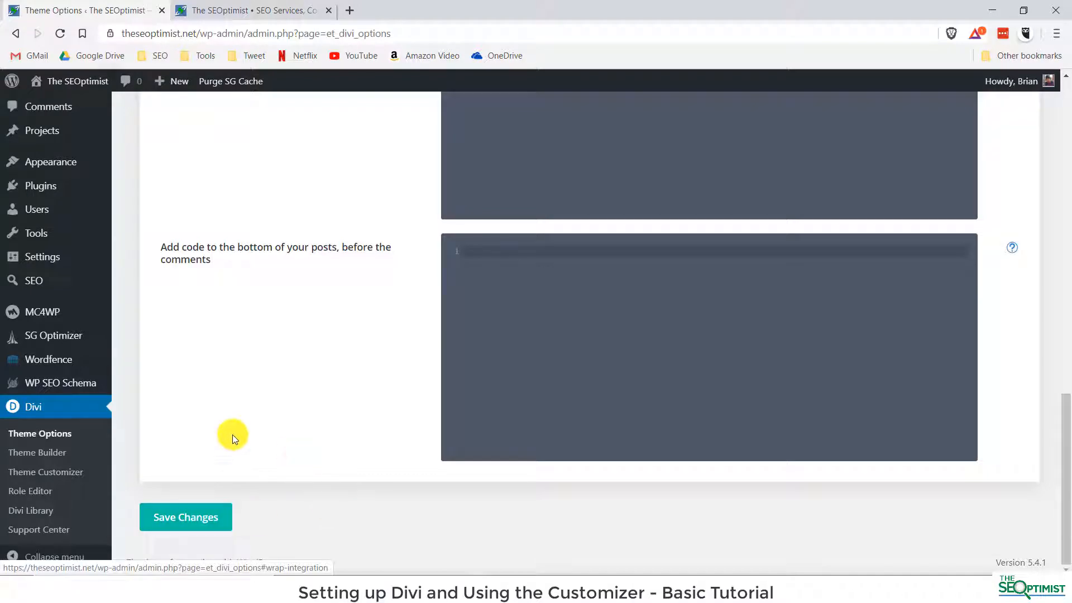
scroll(234, 437, "up", 15)
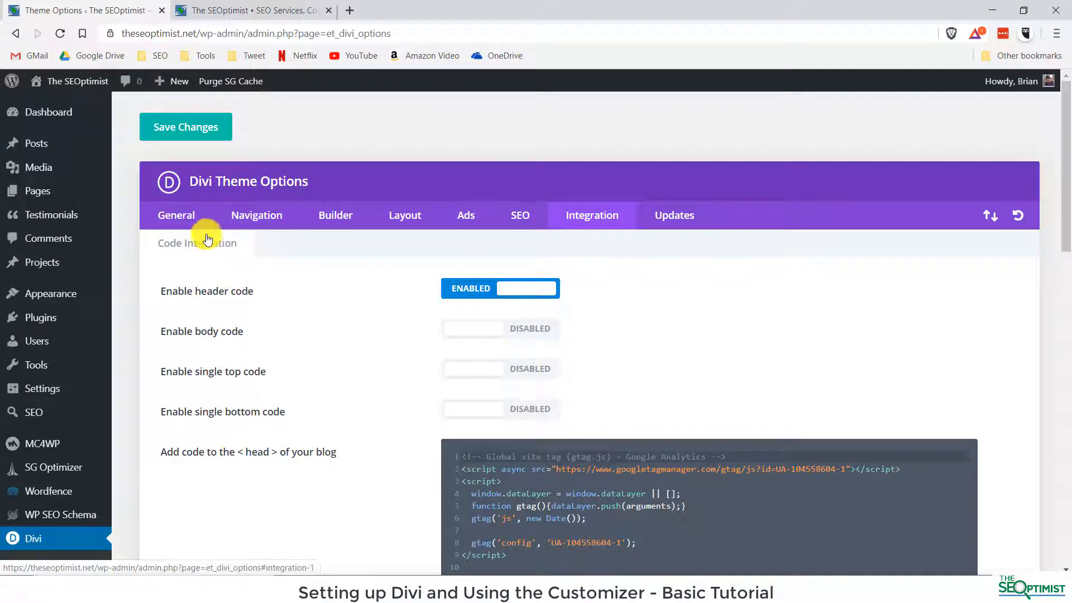
View the media library and file upload choices for the site logo, then close the image chooser without selecting anything
left_click(181, 217)
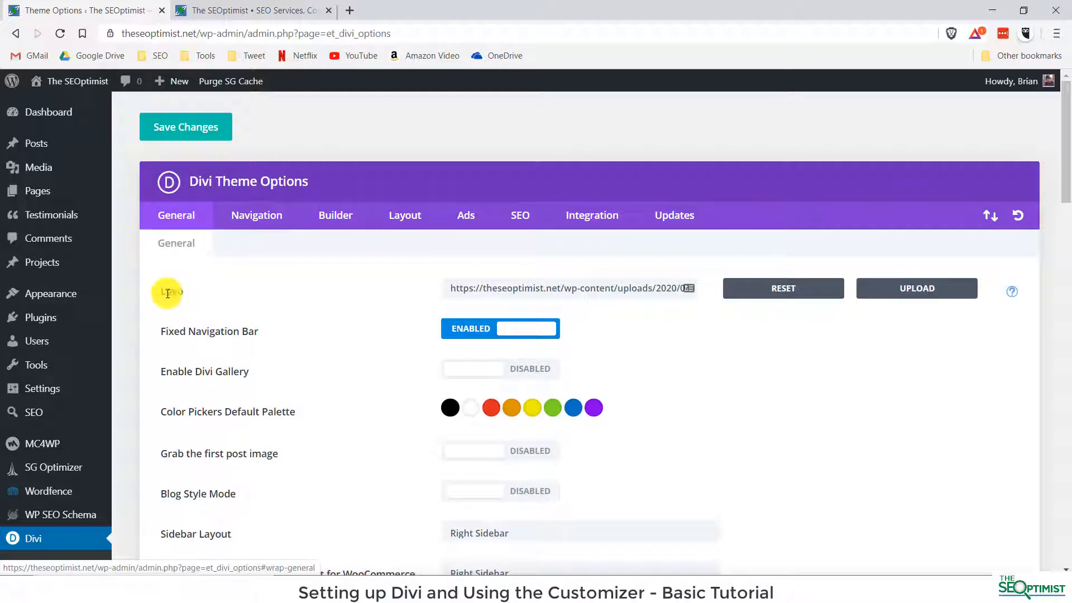
left_click(924, 288)
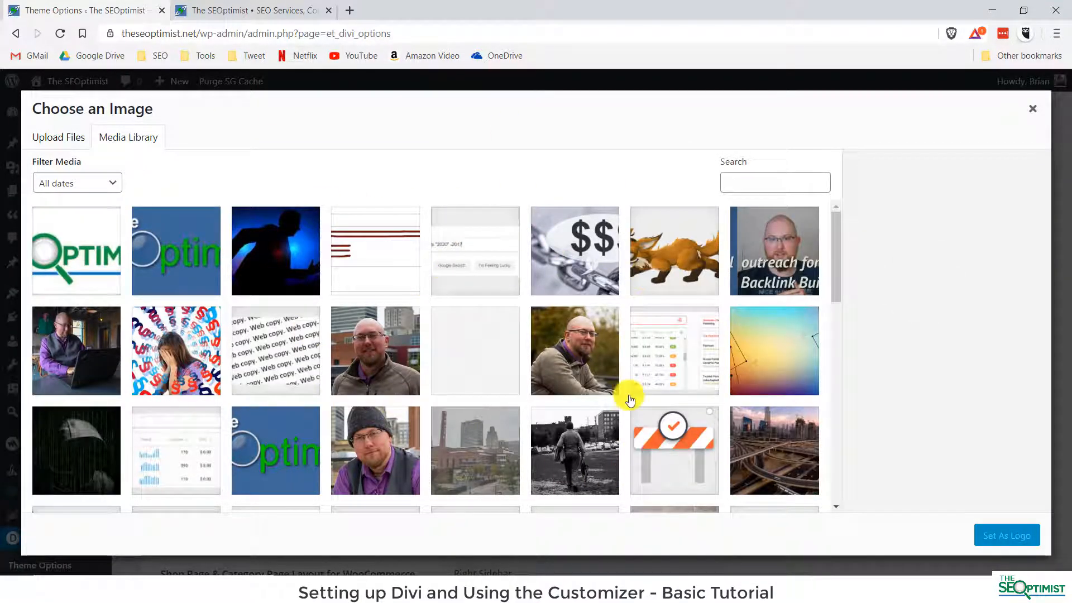
left_click(67, 138)
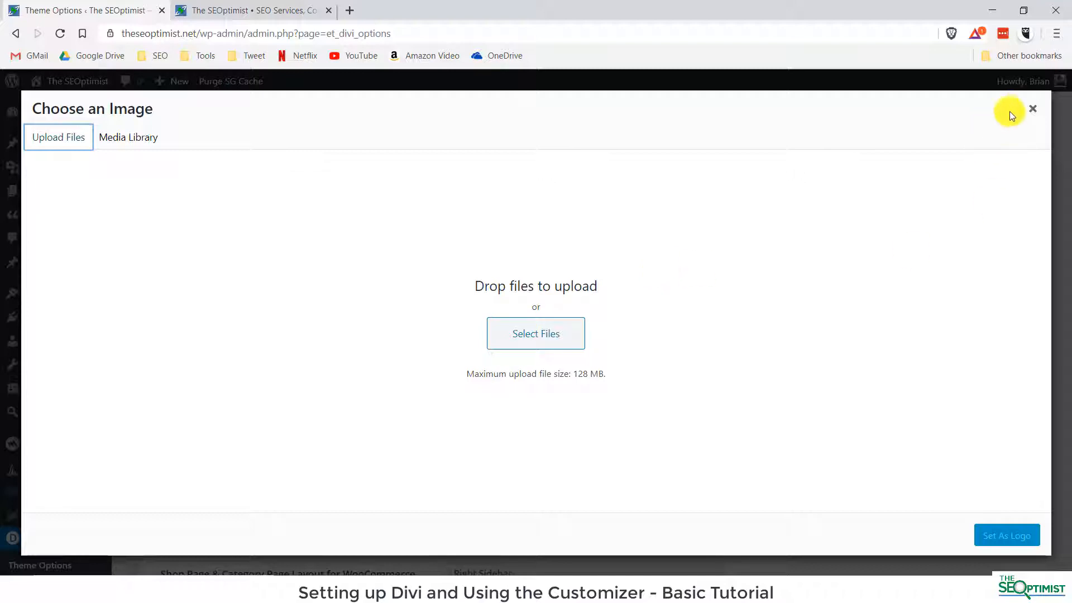
left_click(1033, 108)
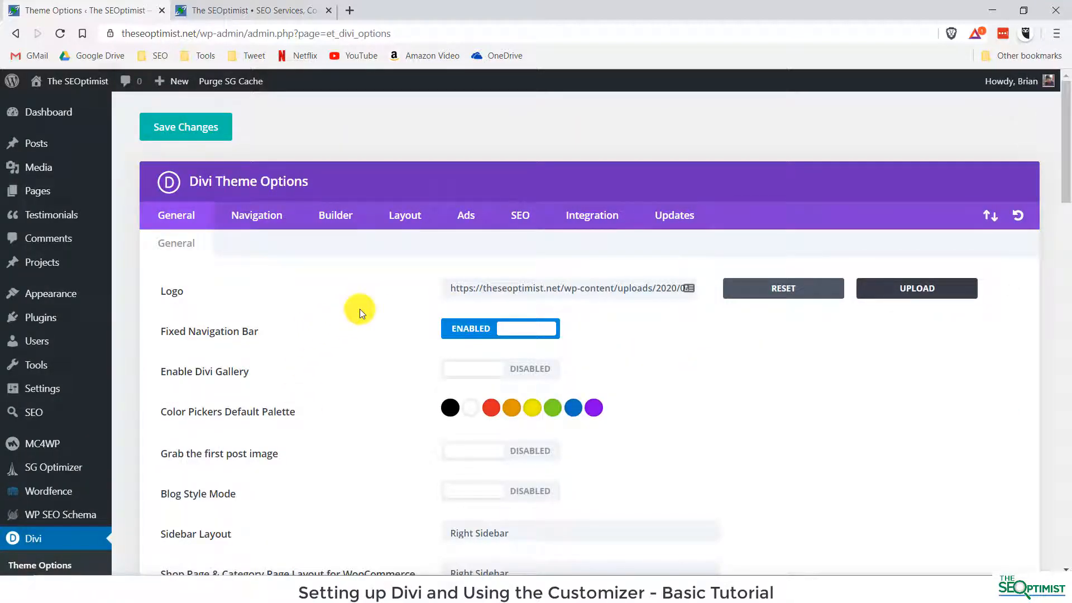
Check the logo in the live homepage's header and return to the Divi Theme Options
left_click(232, 8)
scroll(319, 306, "up", 10)
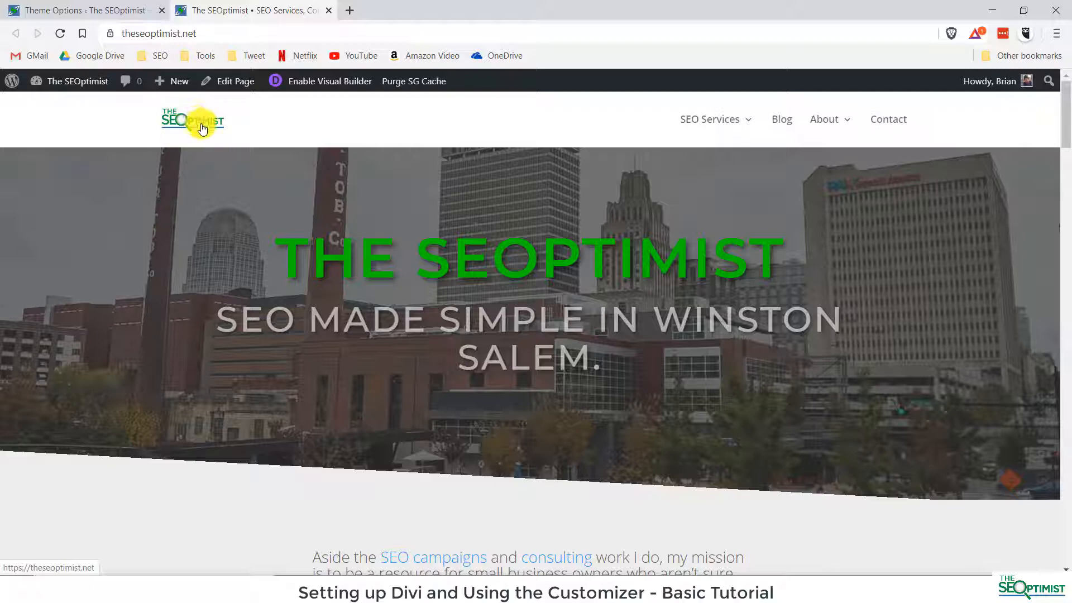
left_click(90, 9)
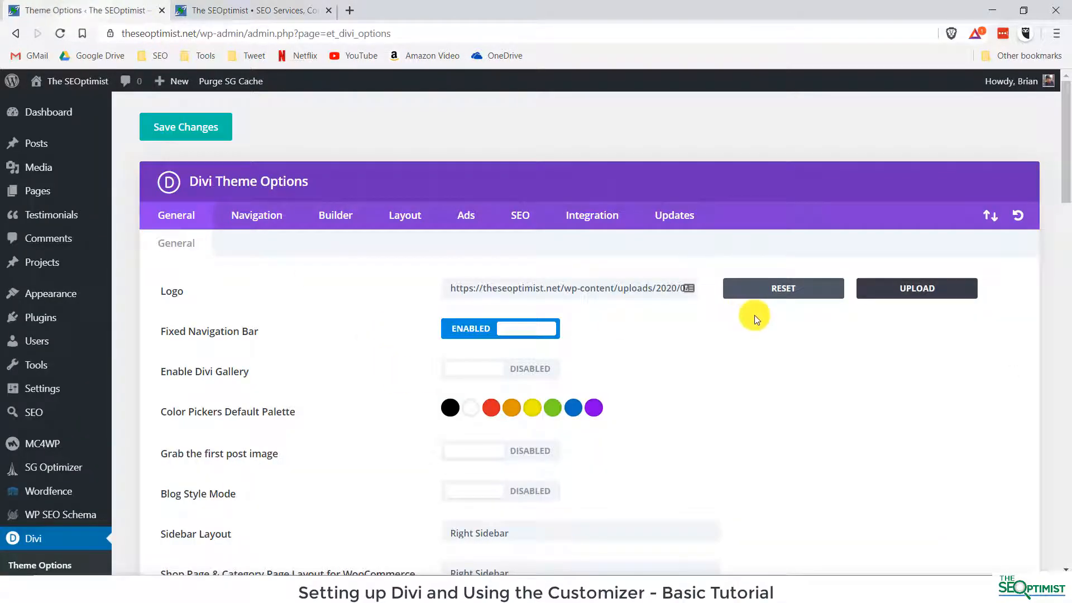
Change the blue swatch in the color pickers' default palette to dark blue #0e005e
scroll(755, 315, "down", 1)
scroll(716, 293, "down", 1)
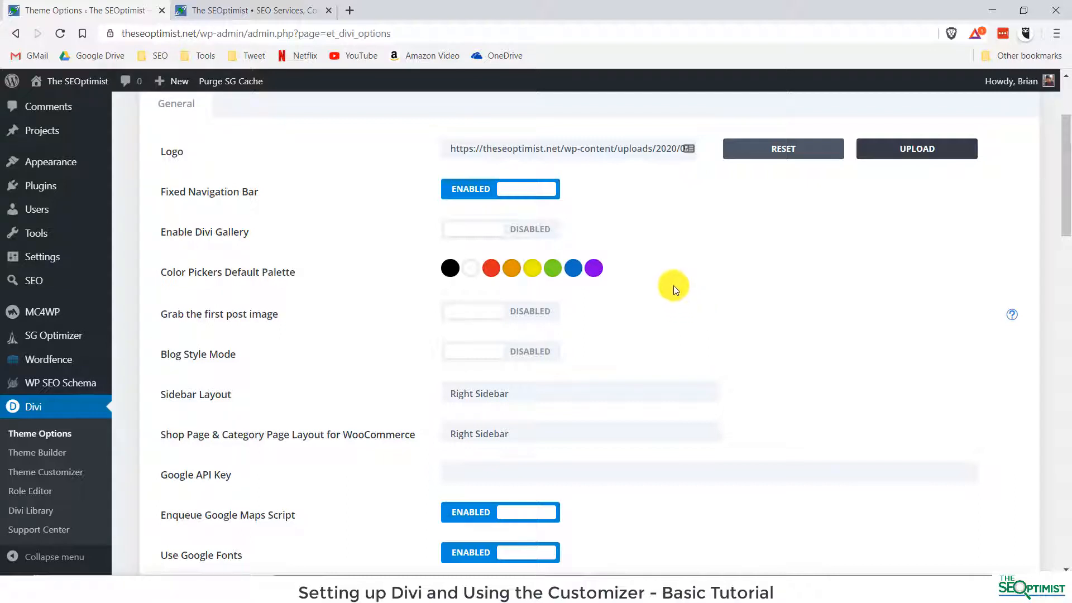
left_click(573, 272)
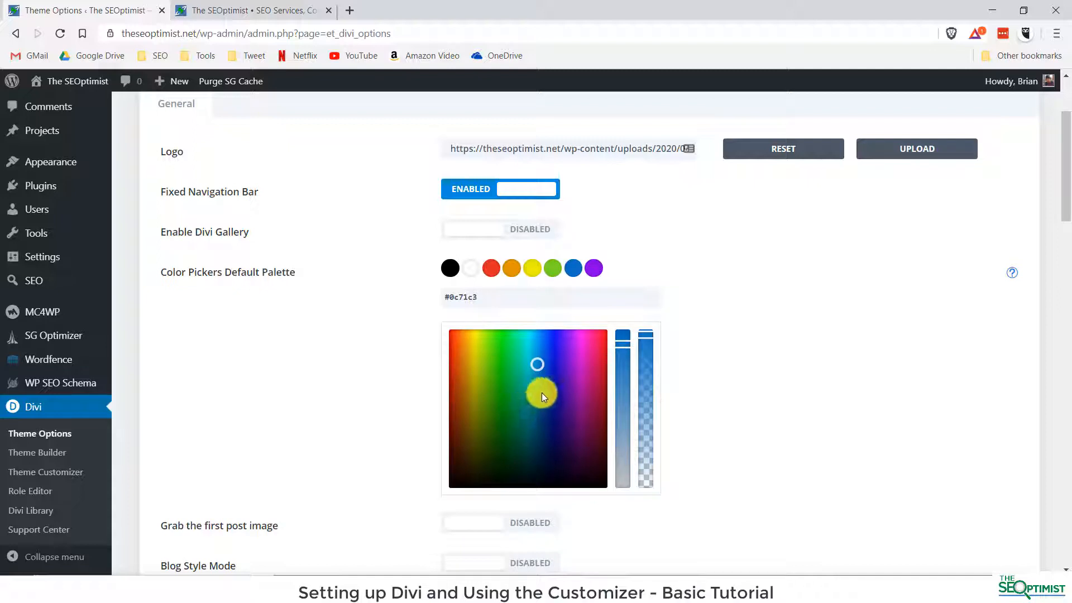
left_click_drag(551, 411, 558, 429)
left_click_drag(450, 297, 473, 297)
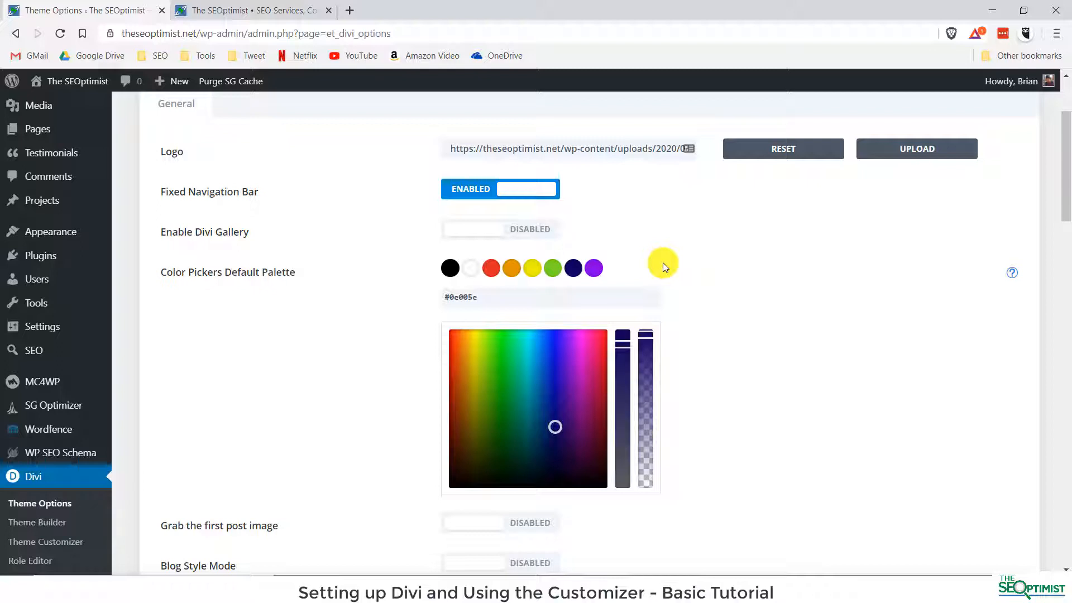
View the Sidebar Layout choices and close the list without picking a different layout
scroll(664, 267, "down", 5)
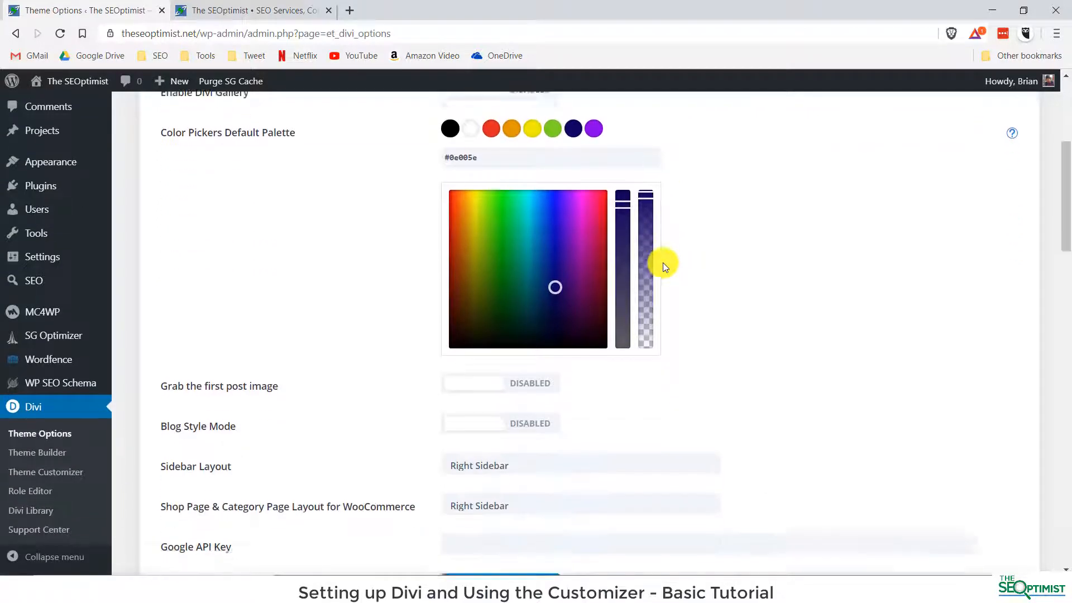
scroll(664, 267, "down", 1)
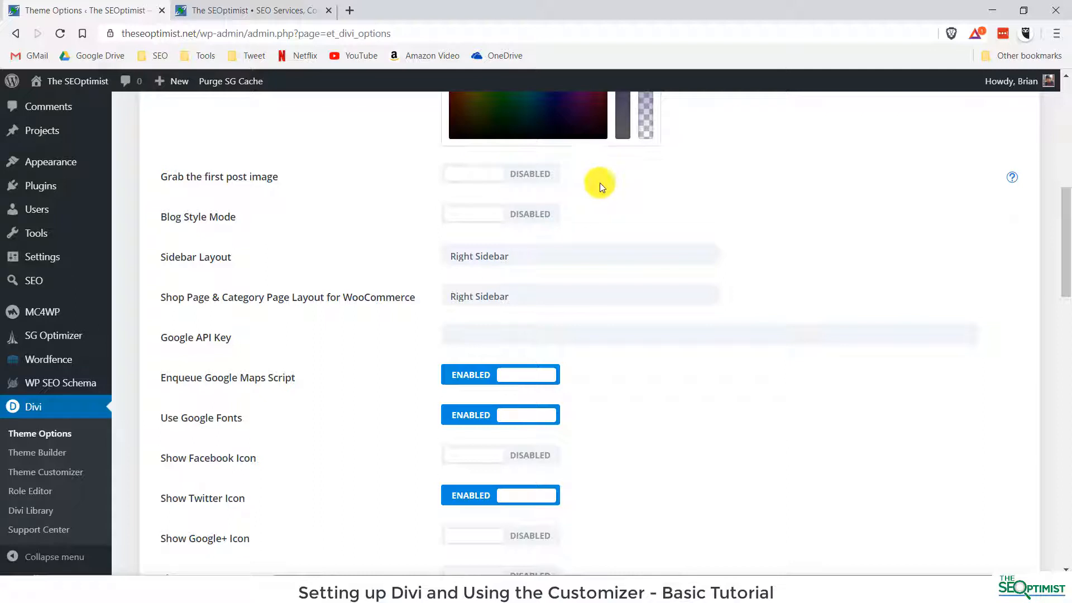
scroll(782, 226, "down", 3)
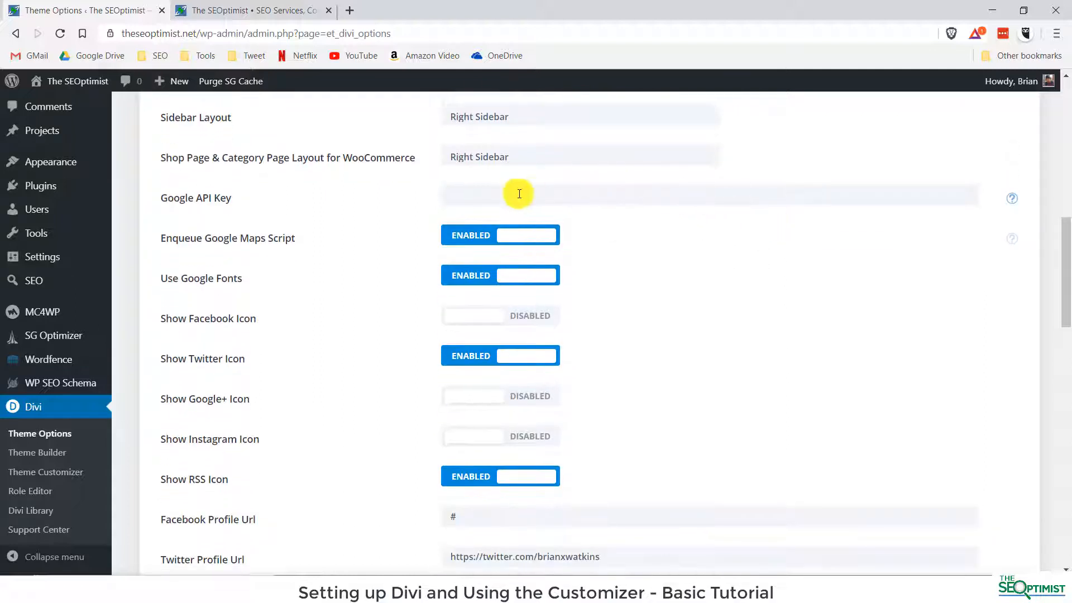
scroll(285, 140, "up", 1)
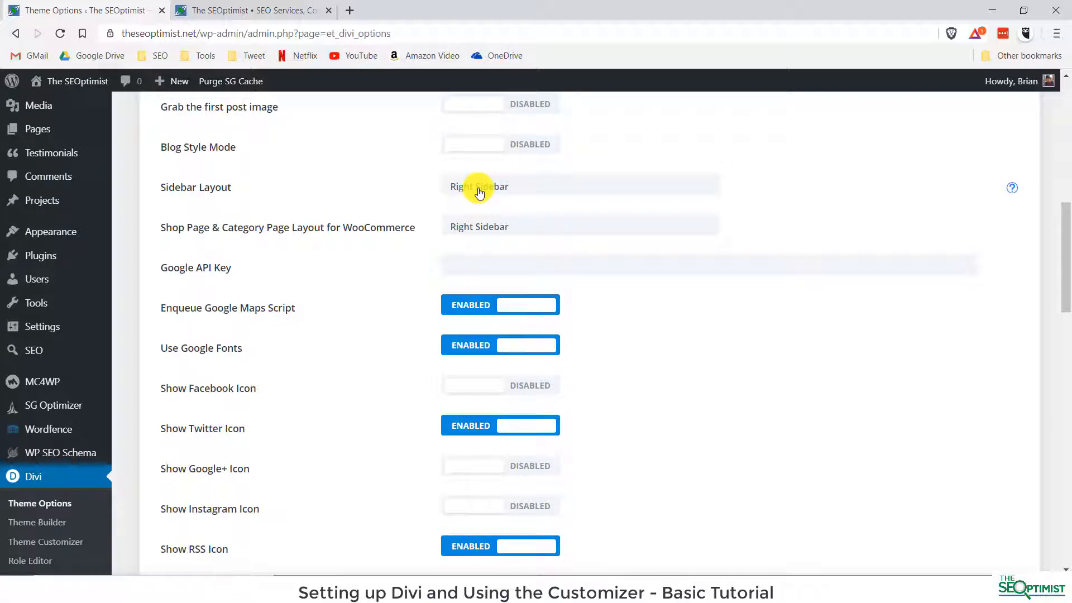
left_click(505, 183)
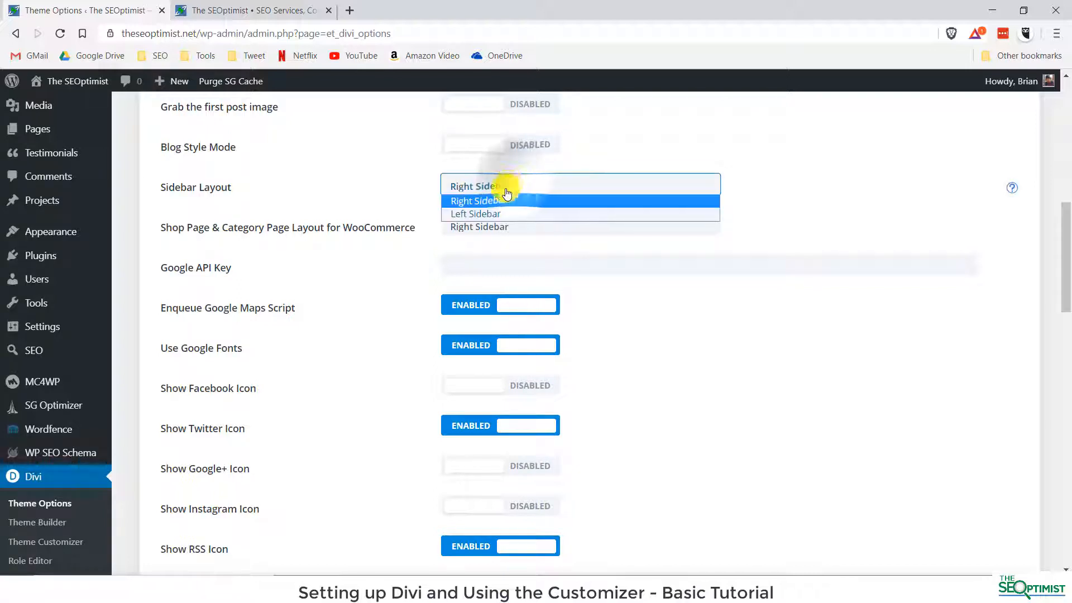
left_click(877, 206)
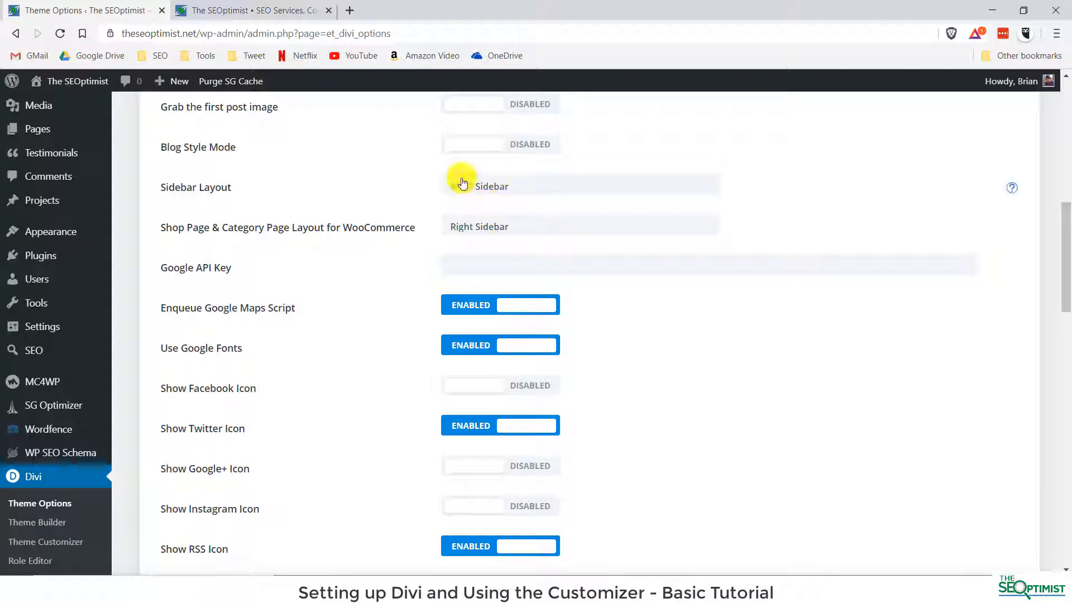
Review the social icon toggles, check the live homepage's footer for icons, and return to the Divi Theme Options
scroll(781, 243, "down", 1)
scroll(780, 243, "down", 2)
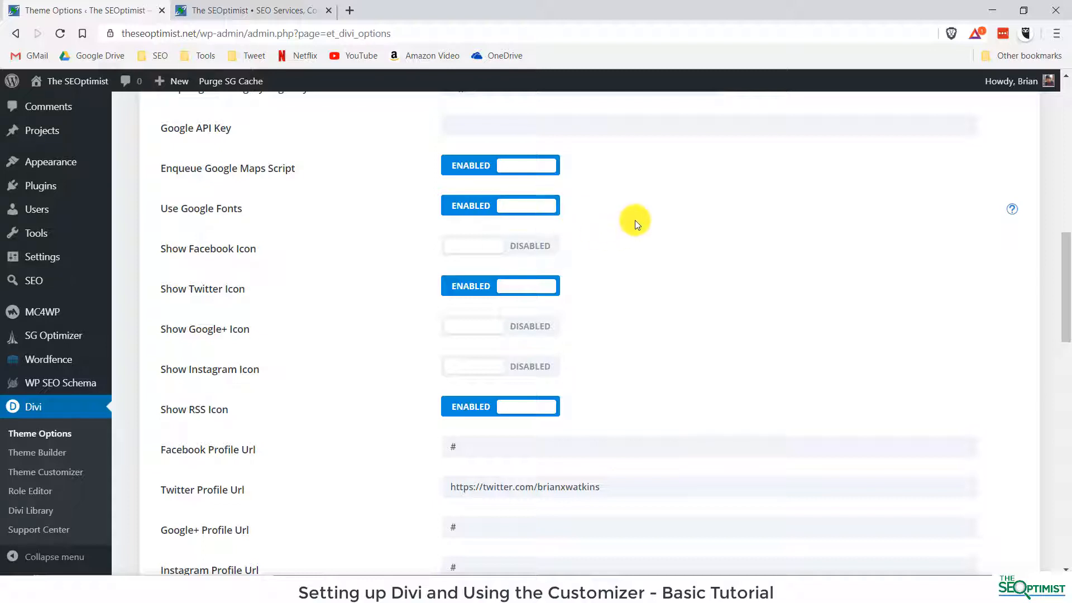
scroll(632, 227, "down", 1)
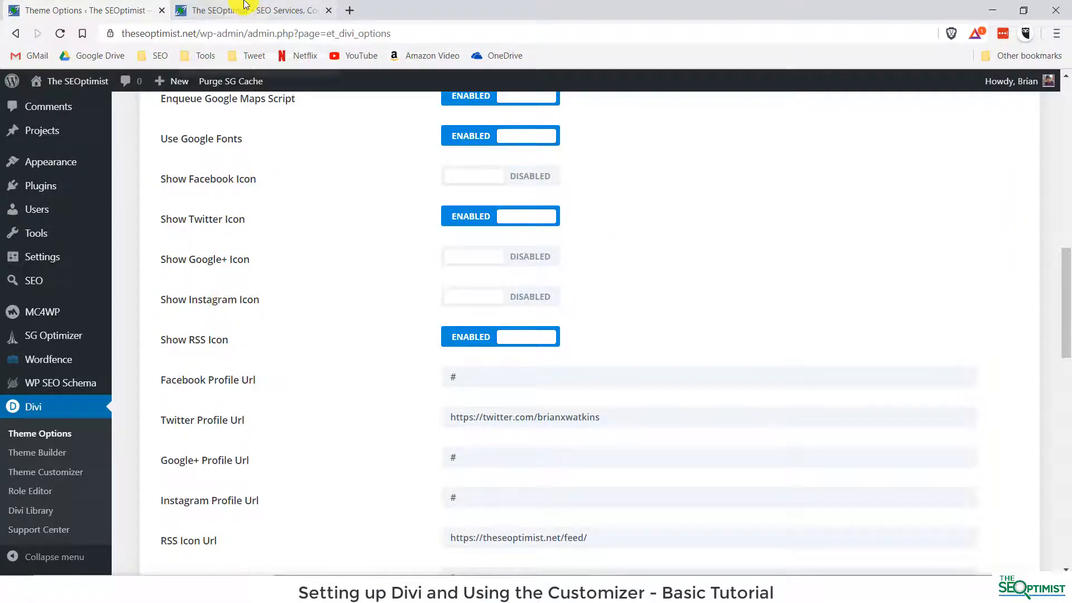
left_click(282, 10)
scroll(856, 438, "down", 20)
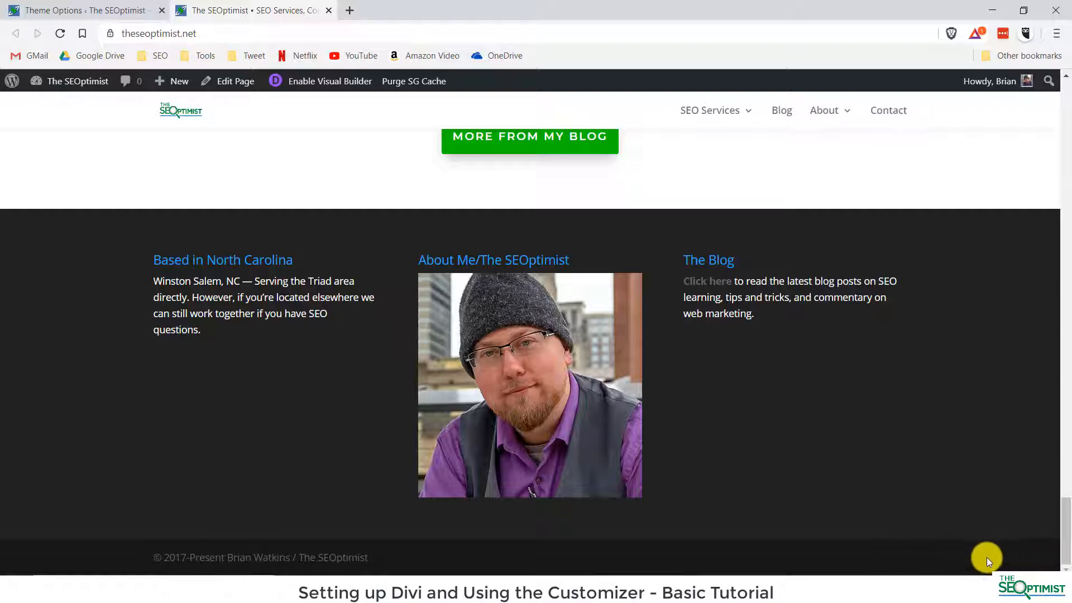
left_click(120, 11)
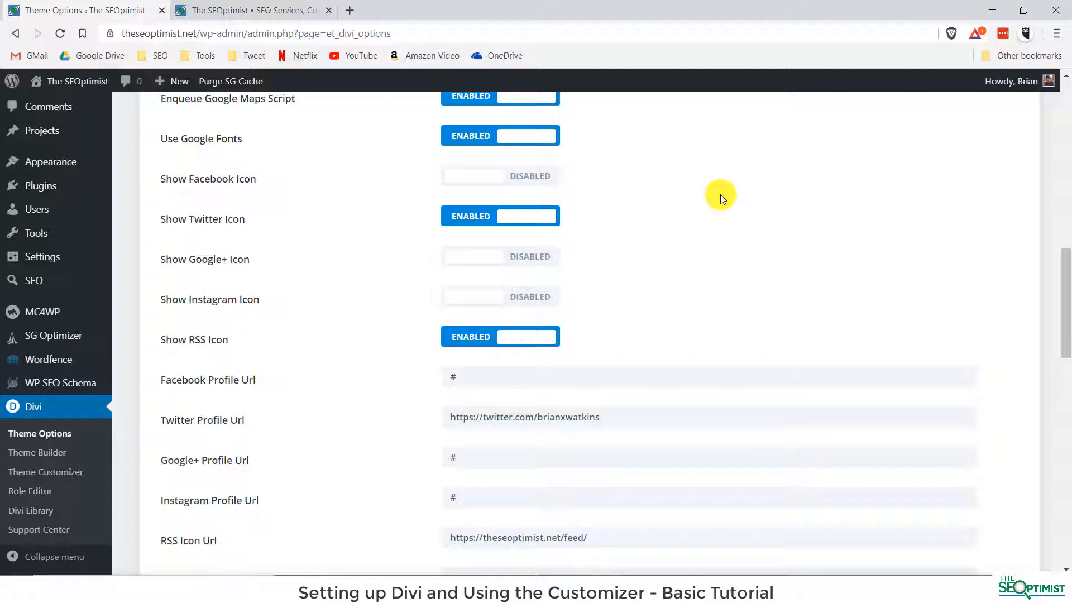
Examine the social profile URL settings, from the Facebook Profile Url to the RSS Icon Url
scroll(634, 228, "down", 3)
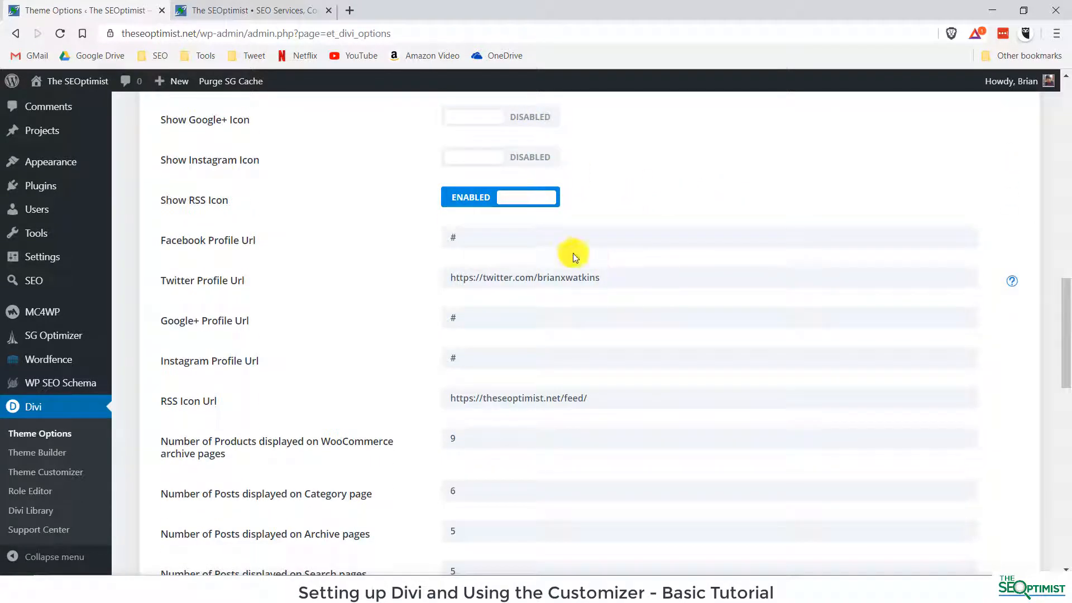
left_click(457, 246)
key("BackSpace")
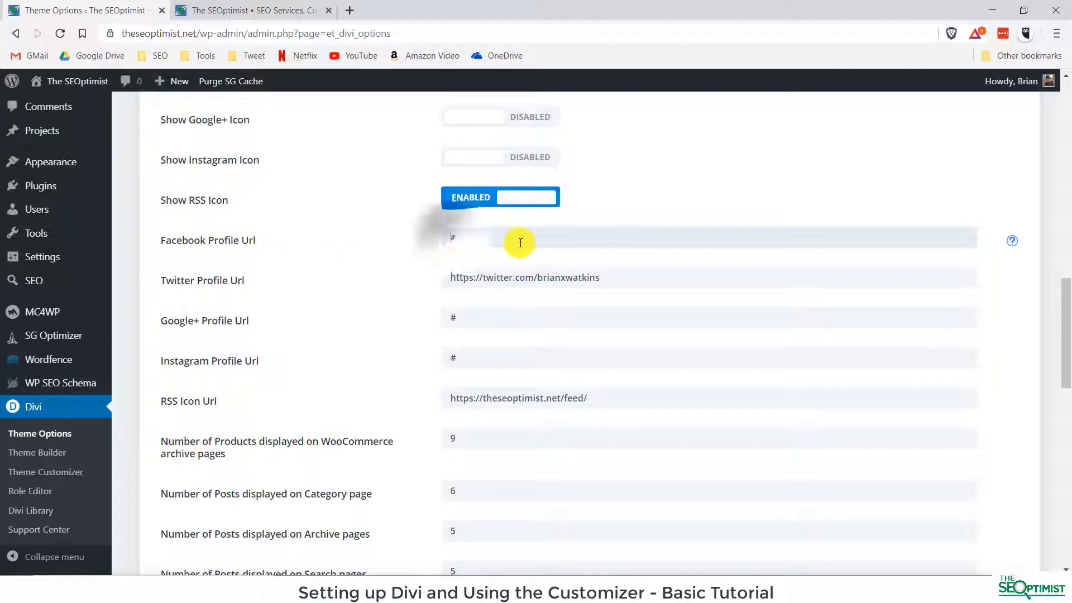
left_click_drag(445, 241, 726, 239)
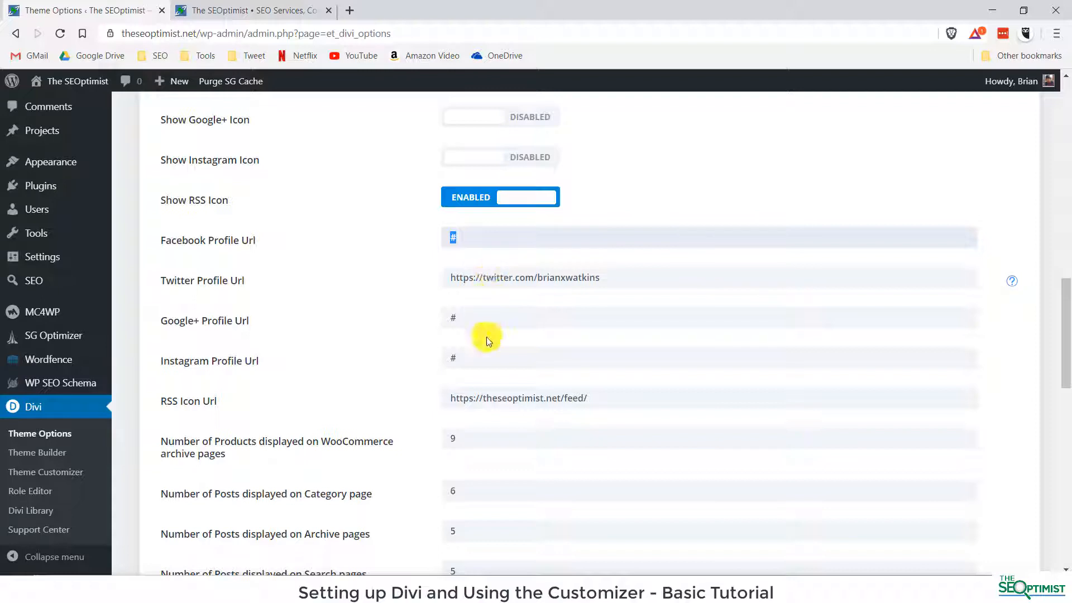
scroll(472, 359, "down", 2)
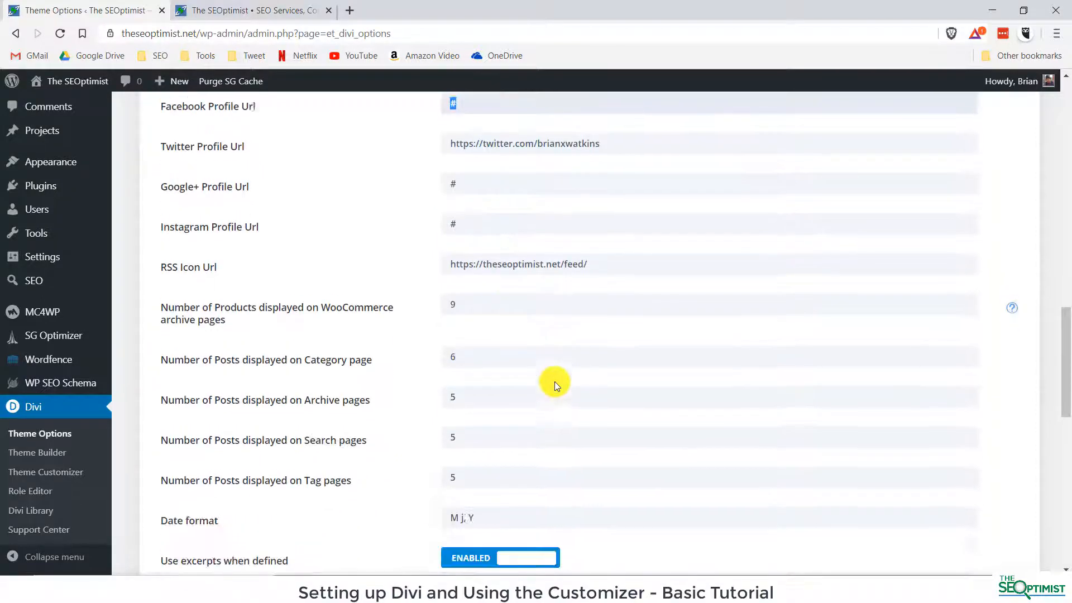
left_click_drag(457, 259, 606, 262)
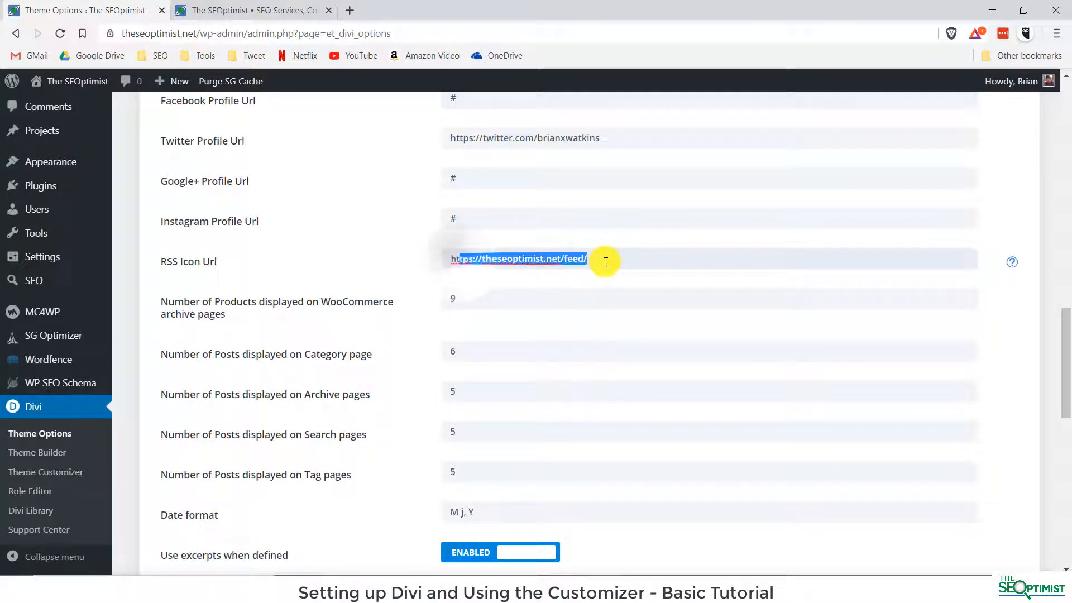
left_click(606, 262)
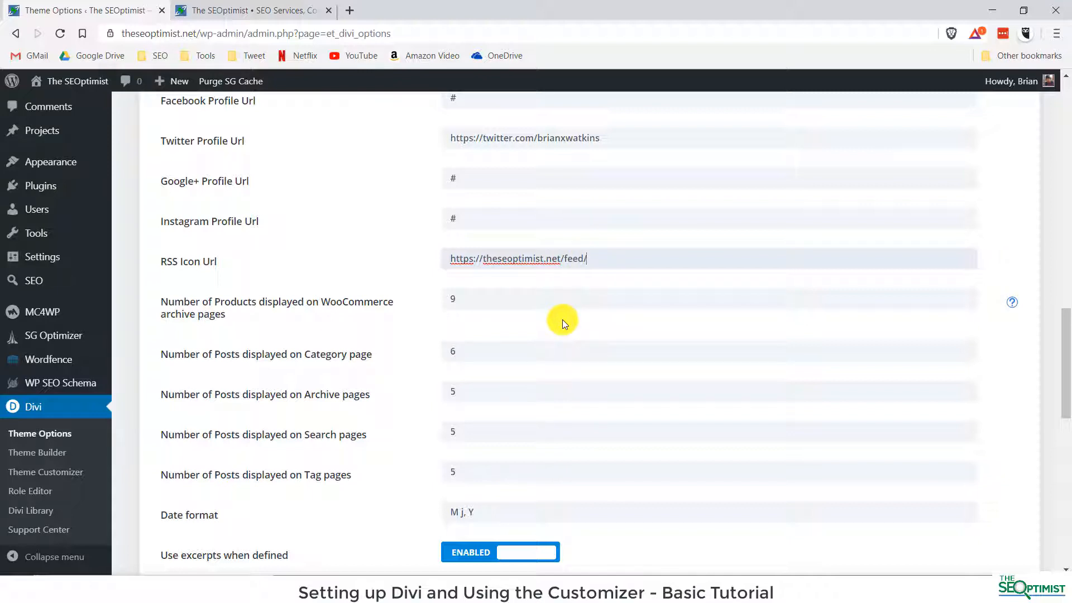
Examine the settings for the number of posts displayed on Search and Archive pages
scroll(562, 319, "down", 1)
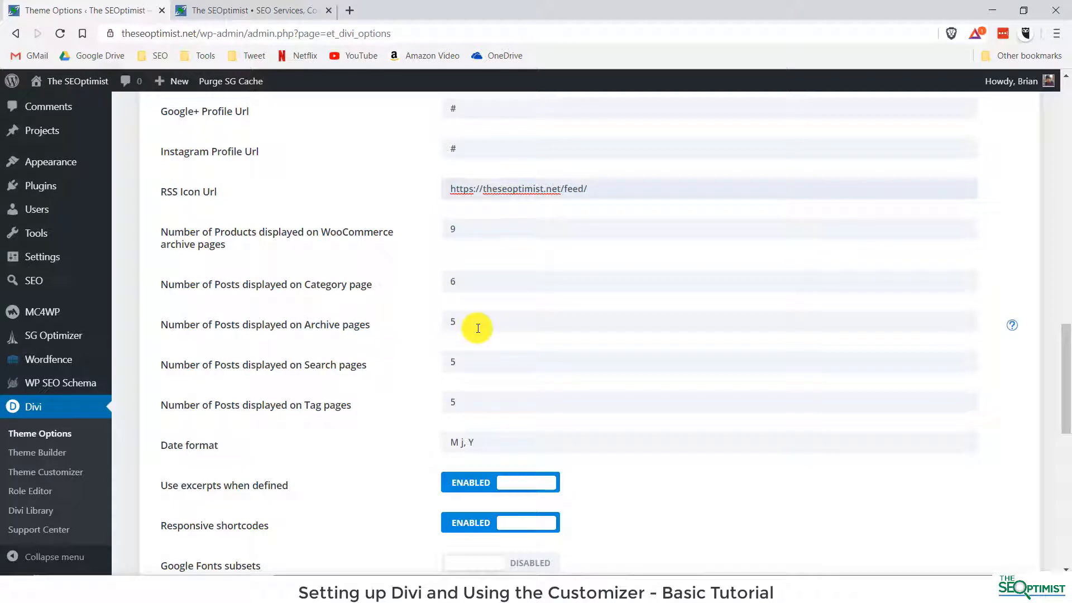
left_click(472, 365)
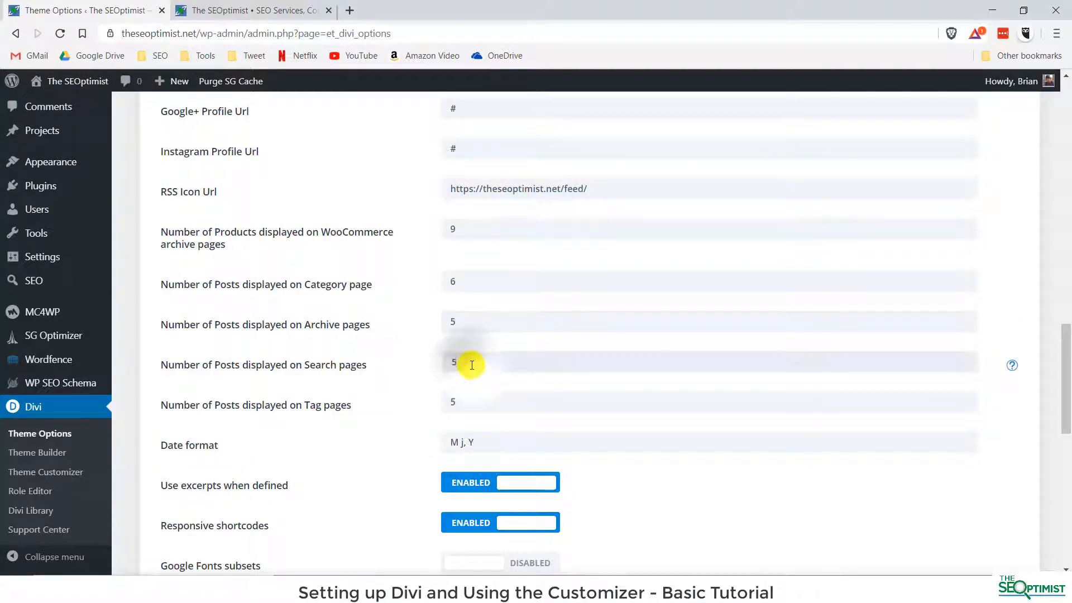
left_click(444, 325)
key("BackSpace")
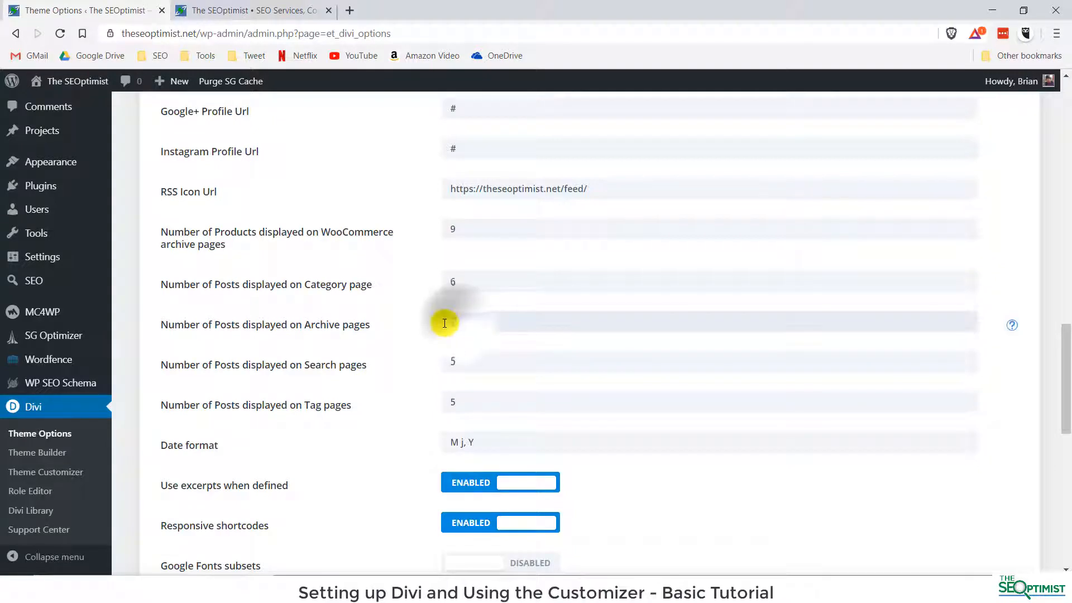
left_click_drag(444, 324, 454, 345)
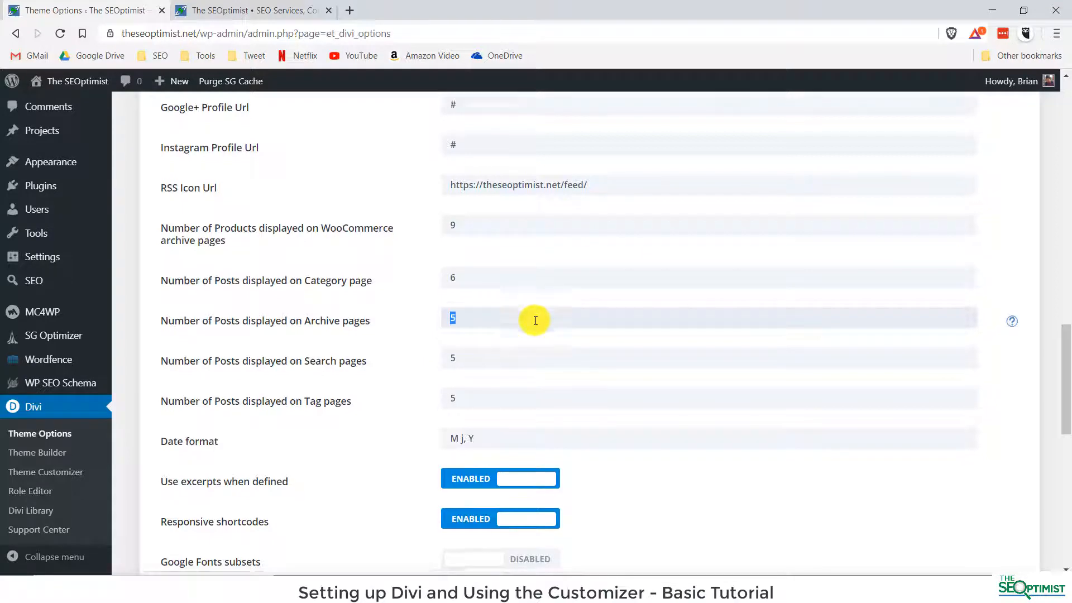
Read the help text for the Date format option and close it
scroll(535, 320, "down", 1)
scroll(626, 313, "down", 2)
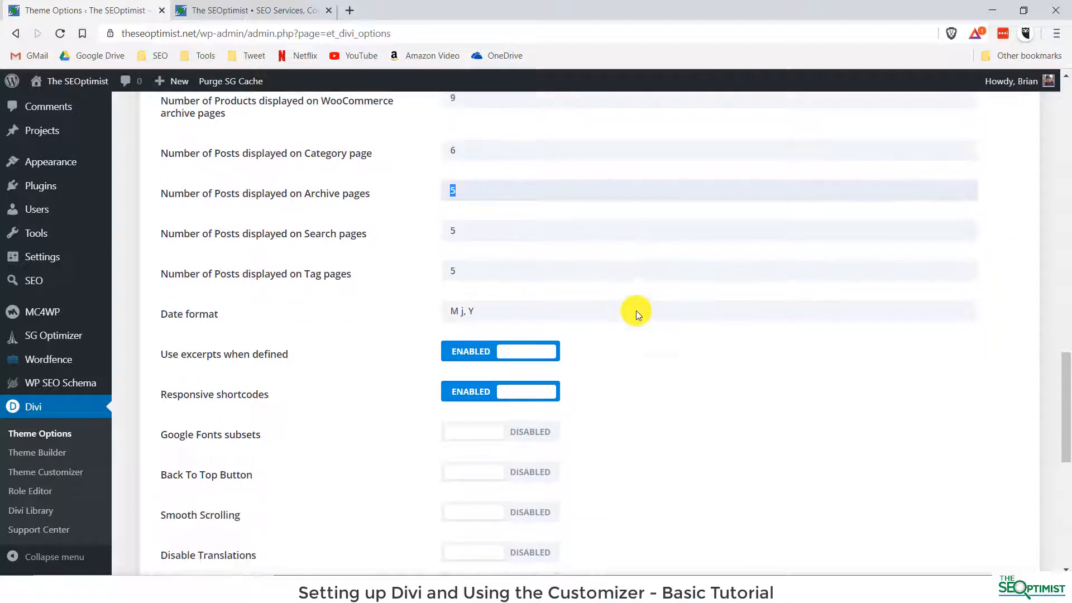
left_click(481, 233)
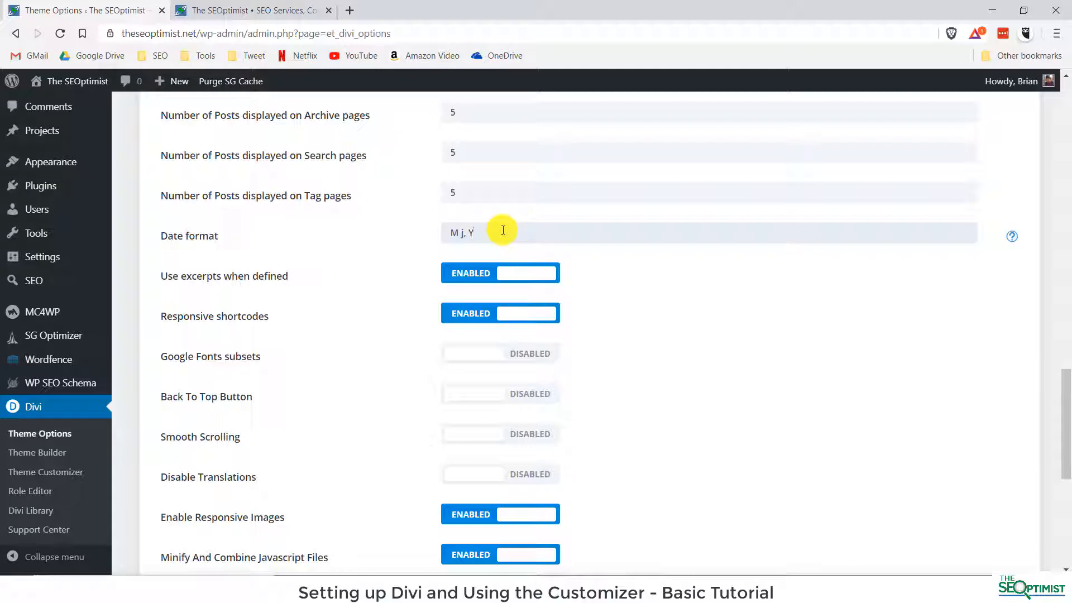
left_click(1013, 239)
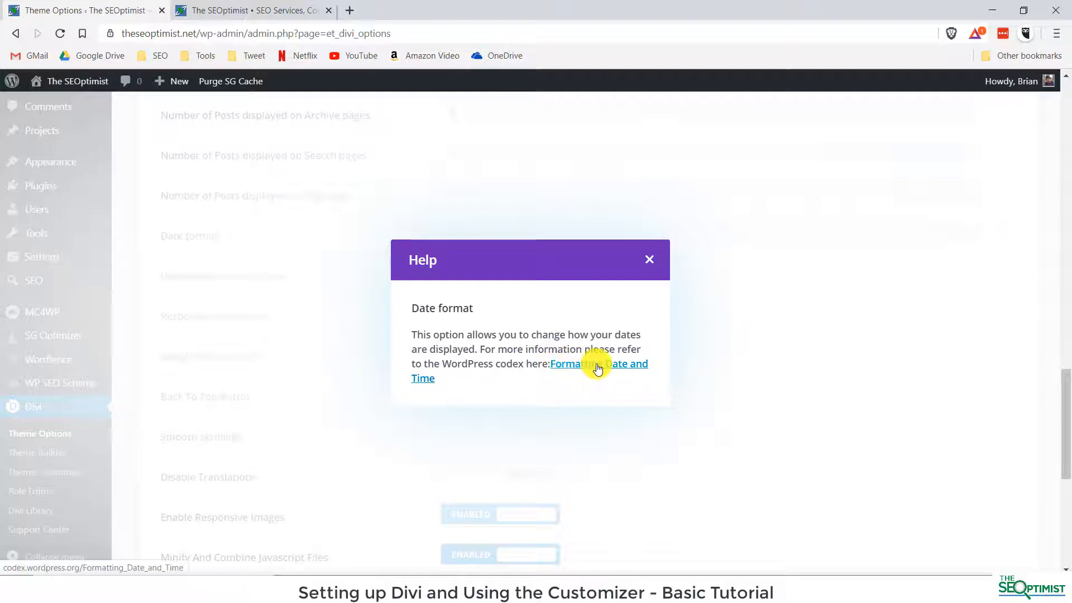
left_click(648, 259)
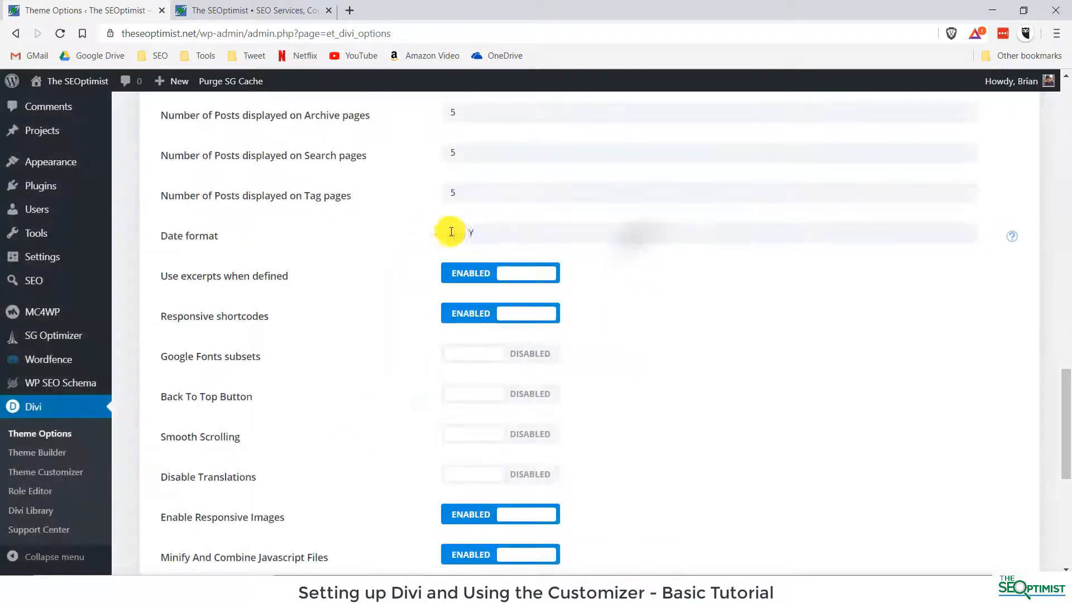
Review the remaining general options, from excerpts and scrolling to file minification and the Custom CSS code
scroll(713, 257, "down", 2)
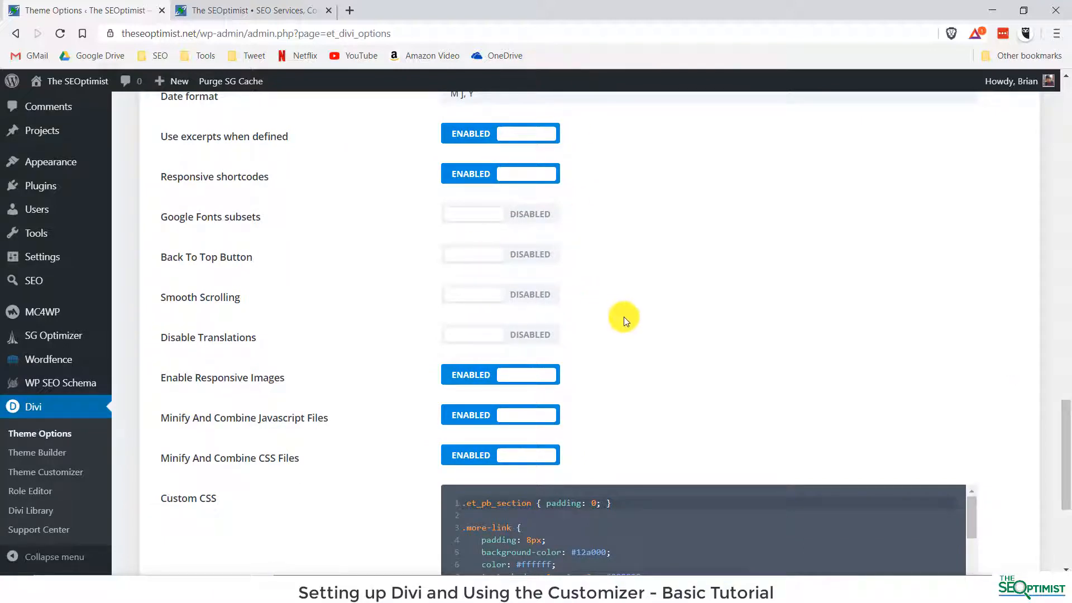
scroll(625, 313, "down", 2)
scroll(618, 137, "down", 2)
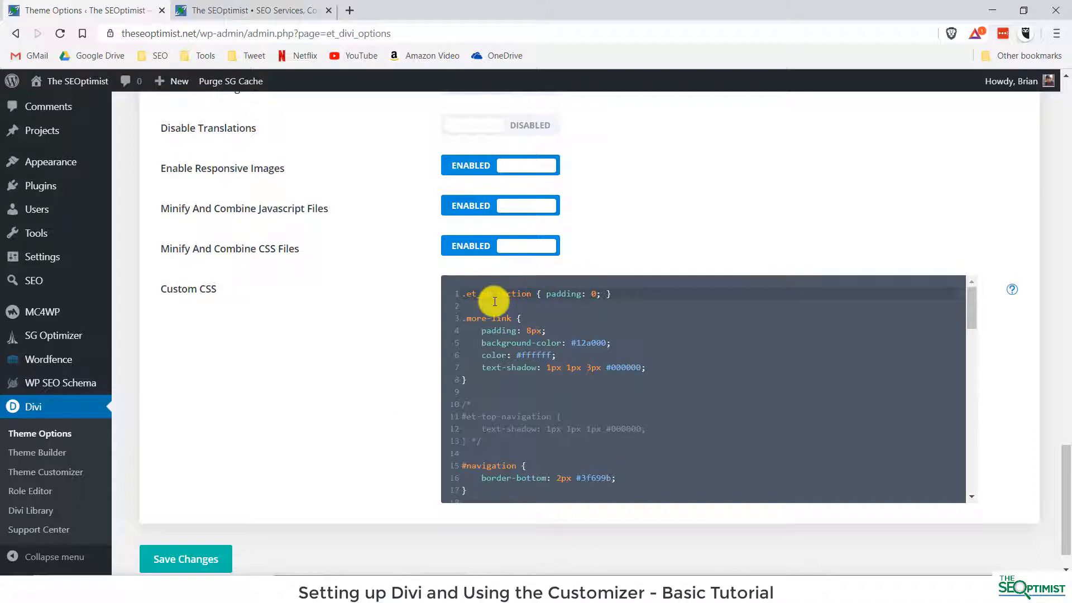
left_click(491, 294)
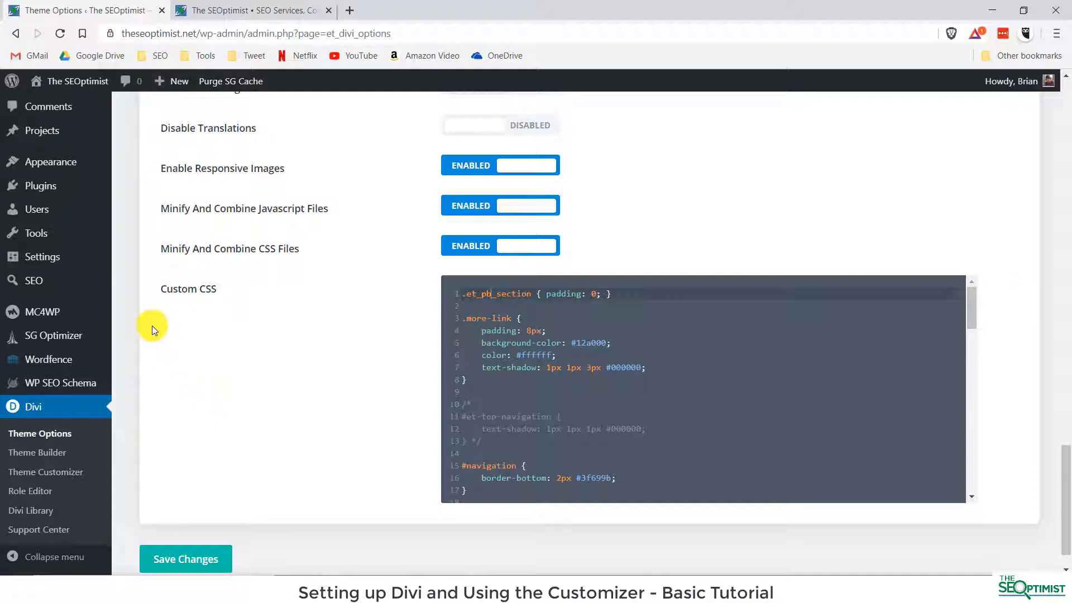
Open the Theme Customizer, review the site title and icon under Site Identity, and go back to General Settings
left_click(38, 474)
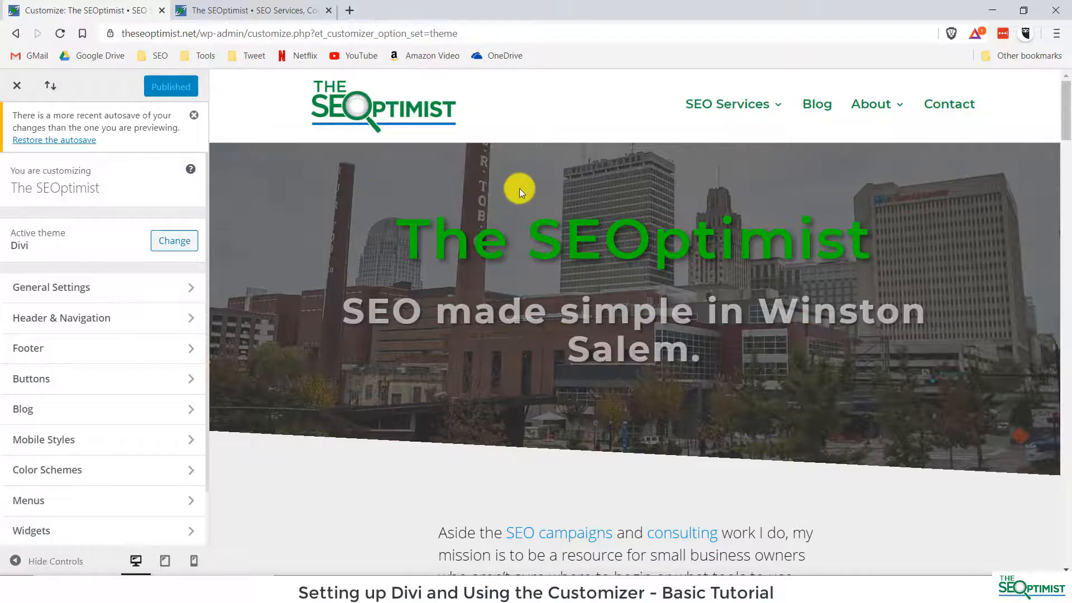
left_click(82, 289)
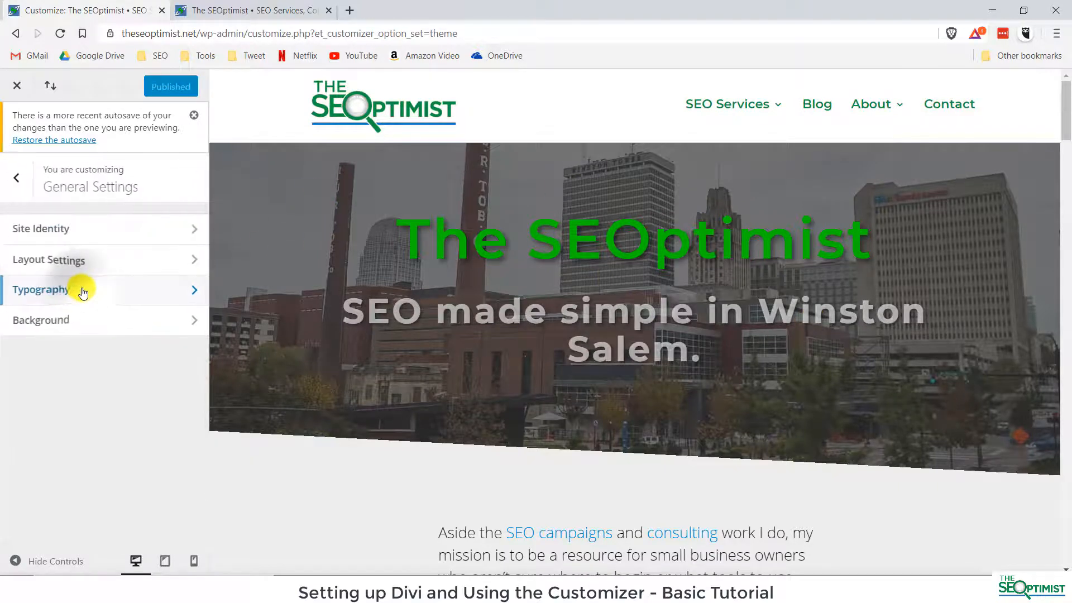
left_click(86, 228)
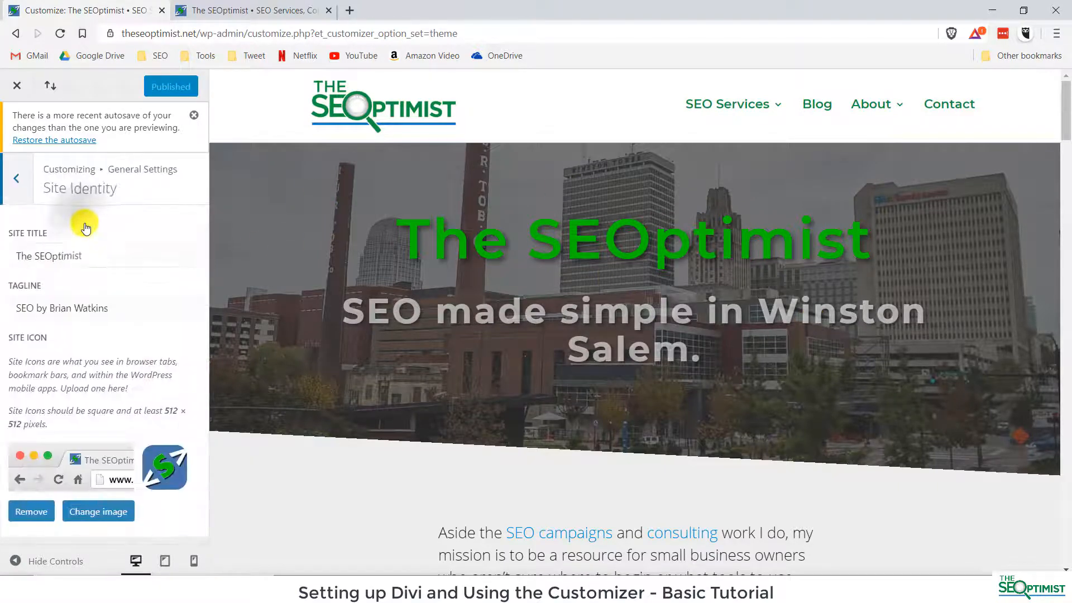
left_click(89, 254)
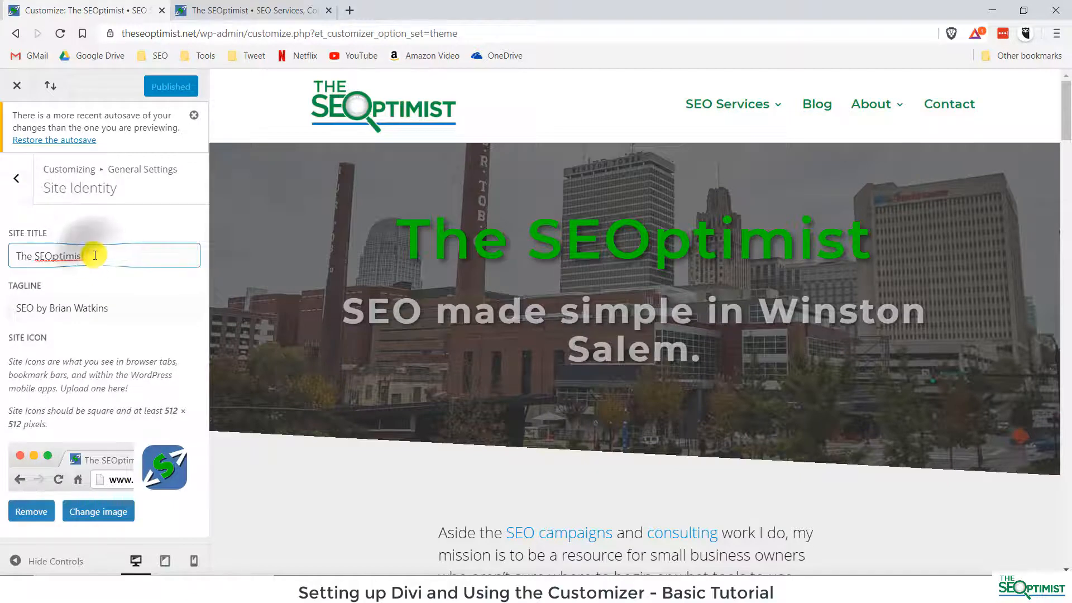
left_click_drag(90, 254, 17, 255)
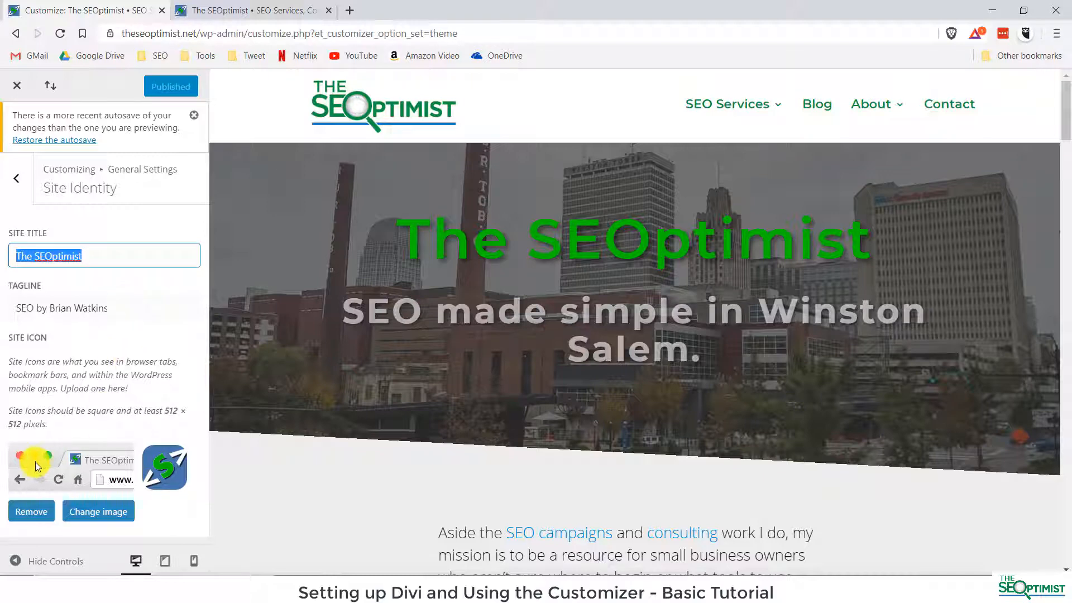
left_click(17, 178)
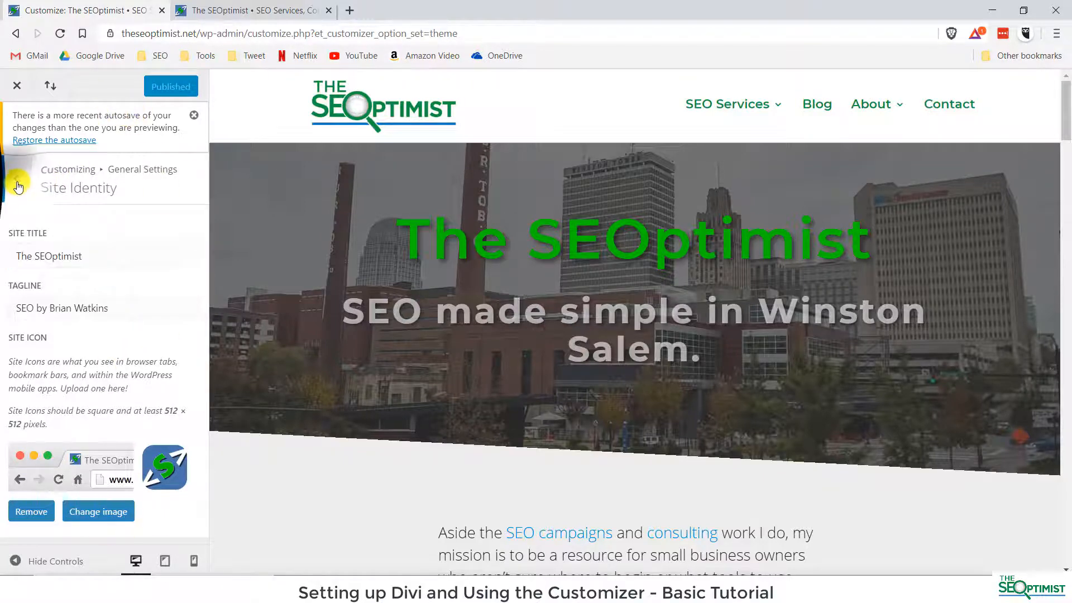
Open the Layout Settings and review the content width, gutter width, sidebar width, section height and row height options
left_click(89, 259)
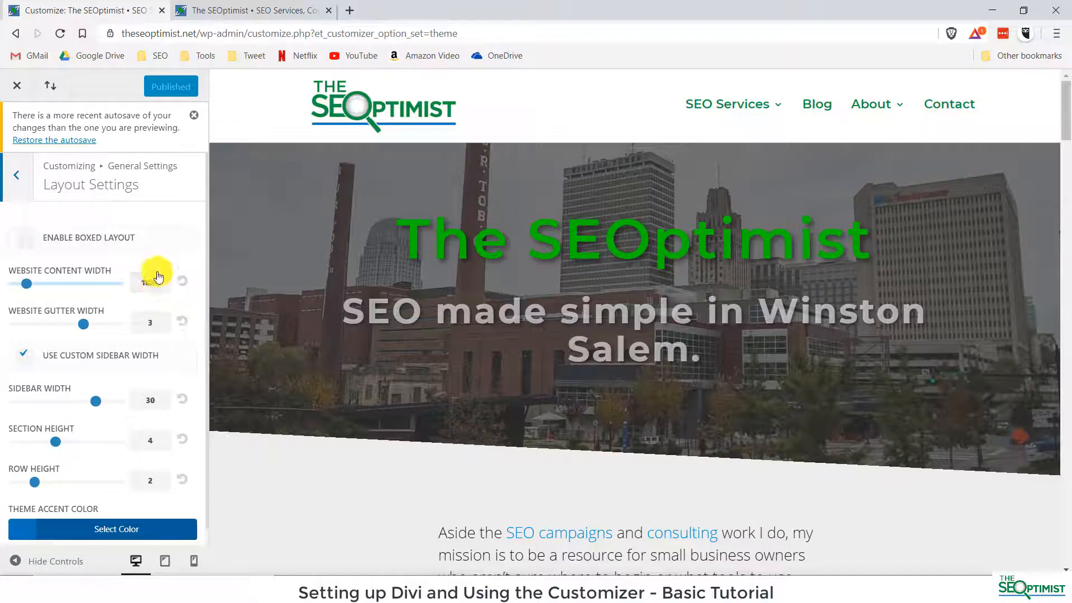
scroll(151, 290, "down", 1)
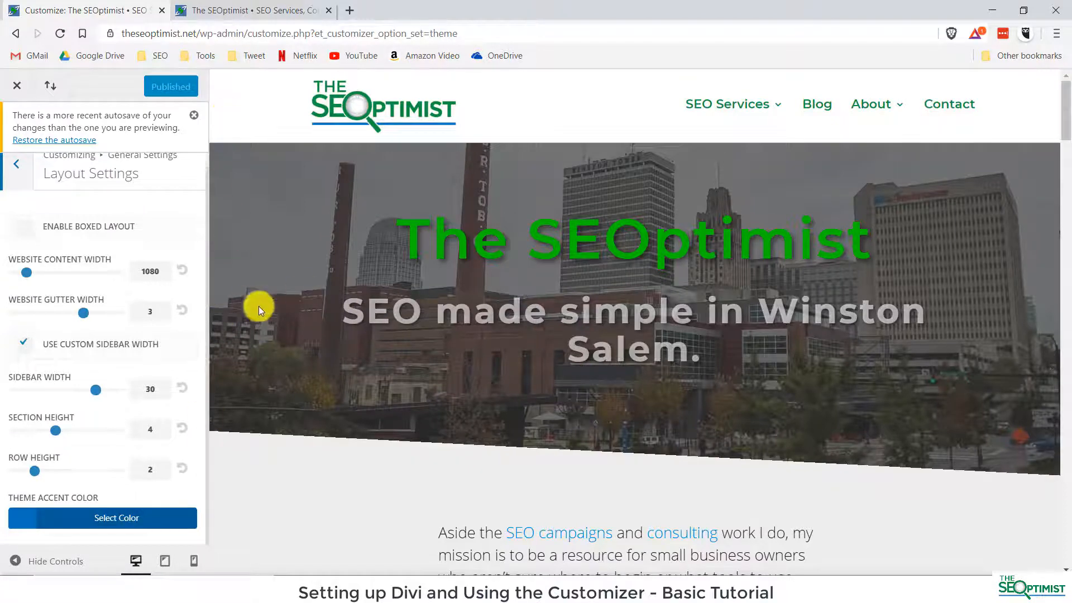
scroll(628, 447, "down", 3)
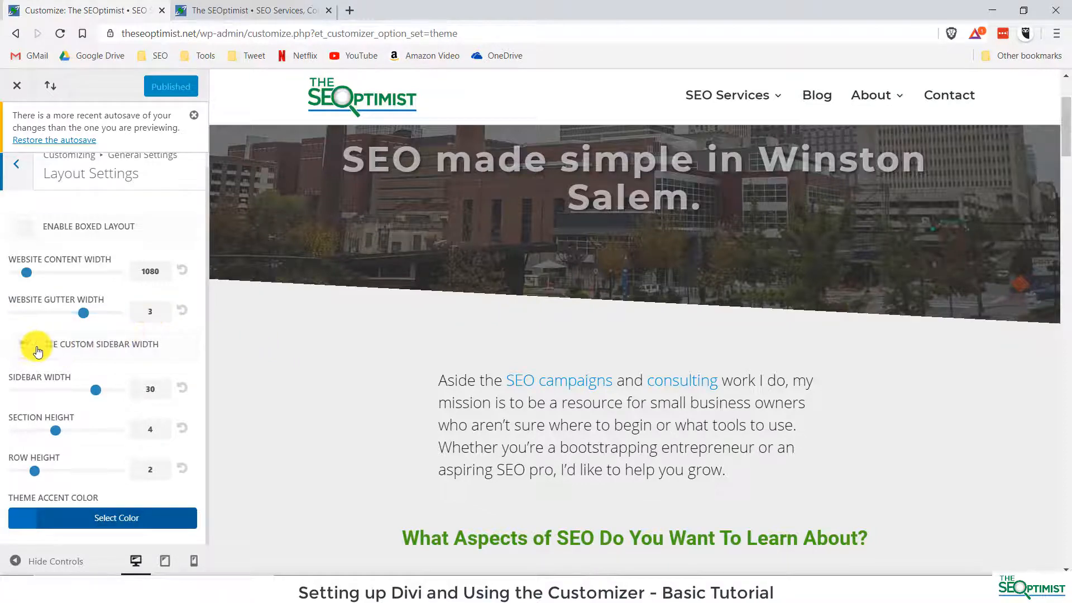
Open the Blog page in the preview and go to the post "How Can I Learn SEO From Scratch, At Home, and Fast?"
left_click(814, 98)
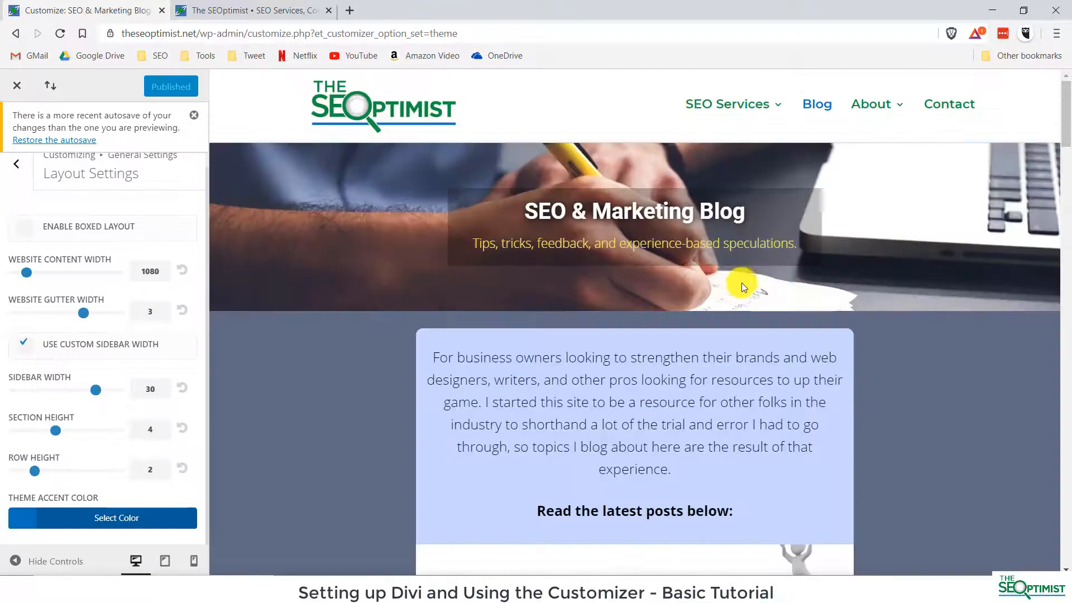
scroll(738, 302, "down", 4)
scroll(656, 332, "down", 3)
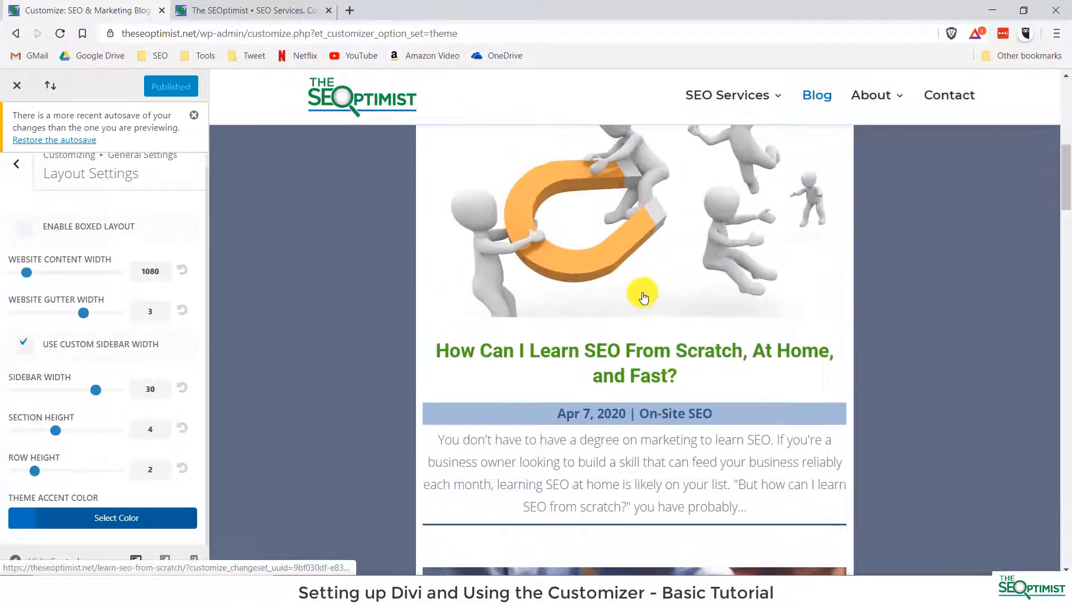
left_click(636, 366)
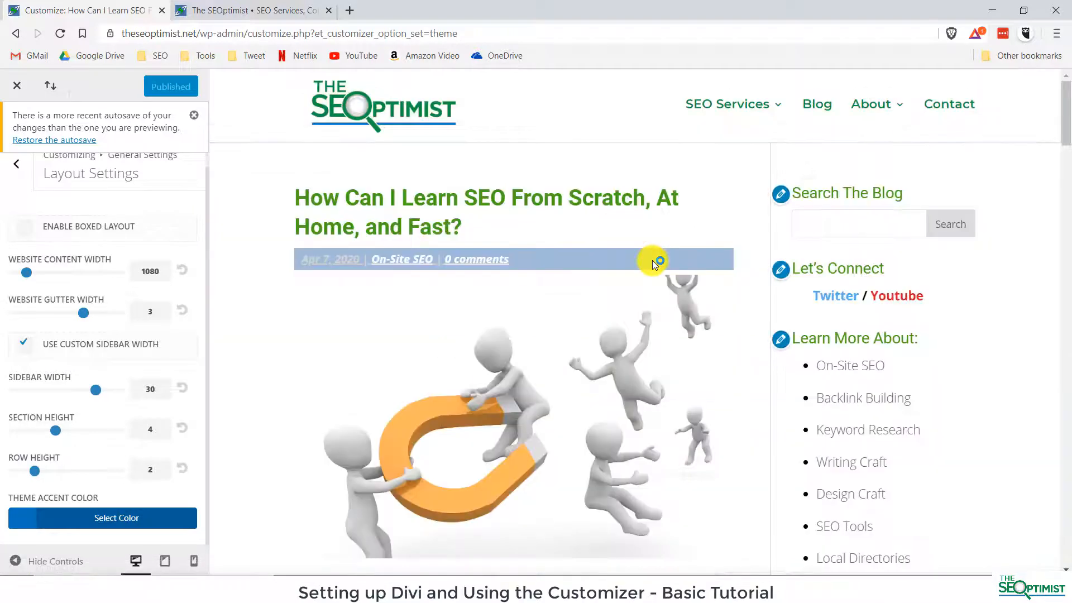
Examine how the post's content area and sidebar widgets, down to My 3 Latest Posts, are laid out
scroll(455, 363, "down", 2)
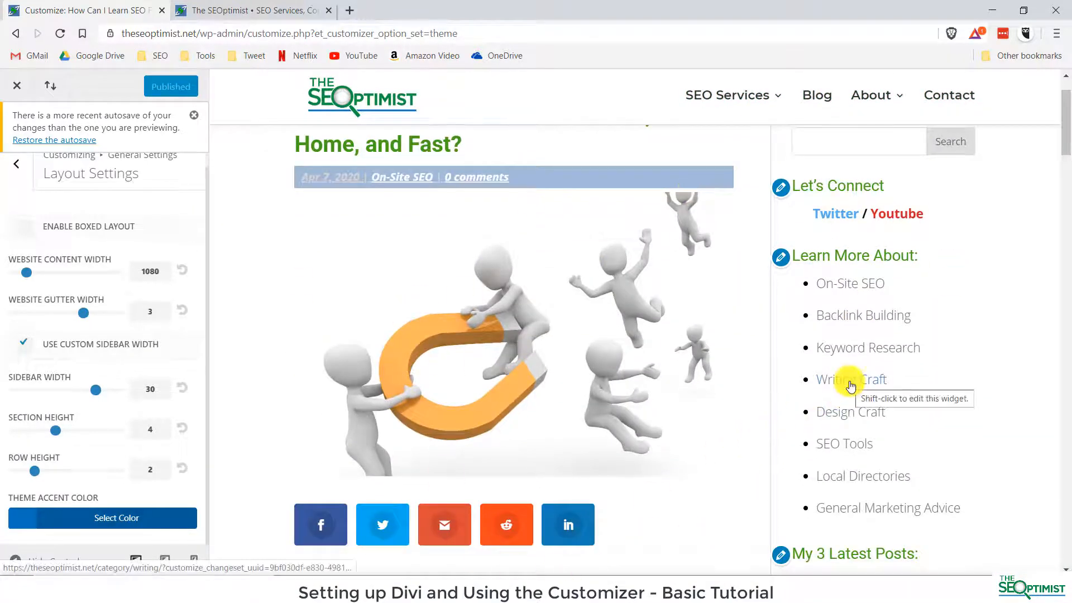
scroll(849, 381, "up", 2)
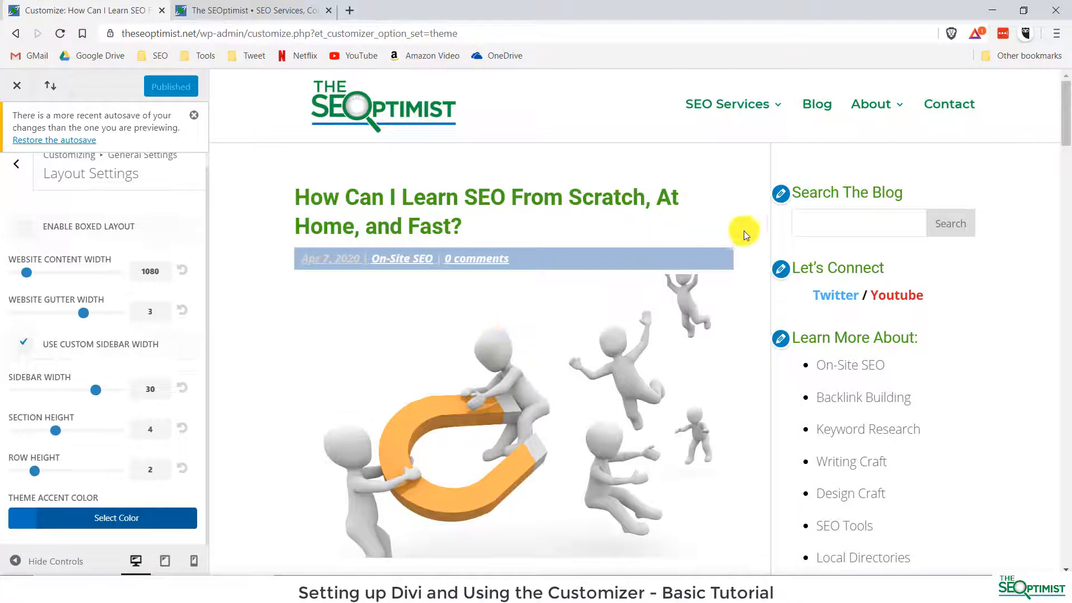
left_click_drag(360, 196, 553, 292)
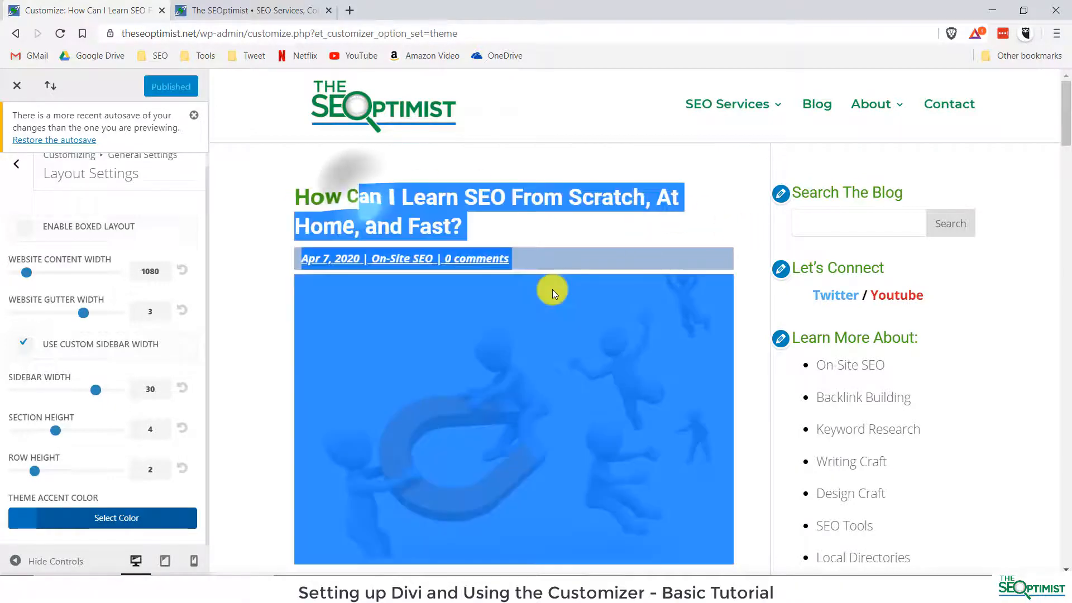
left_click(544, 330)
scroll(544, 330, "down", 7)
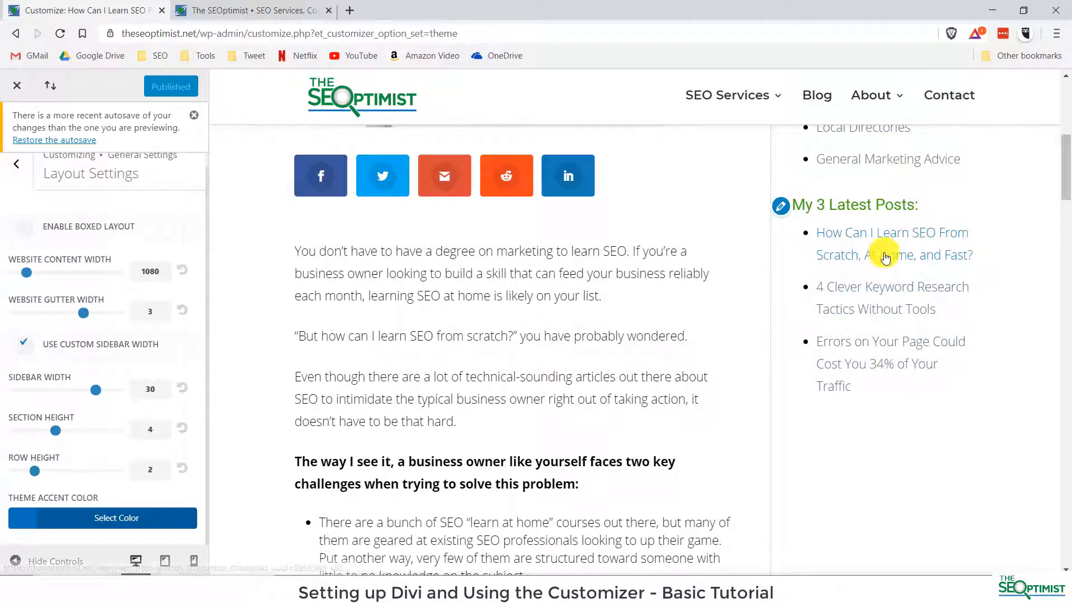
scroll(886, 252, "up", 1)
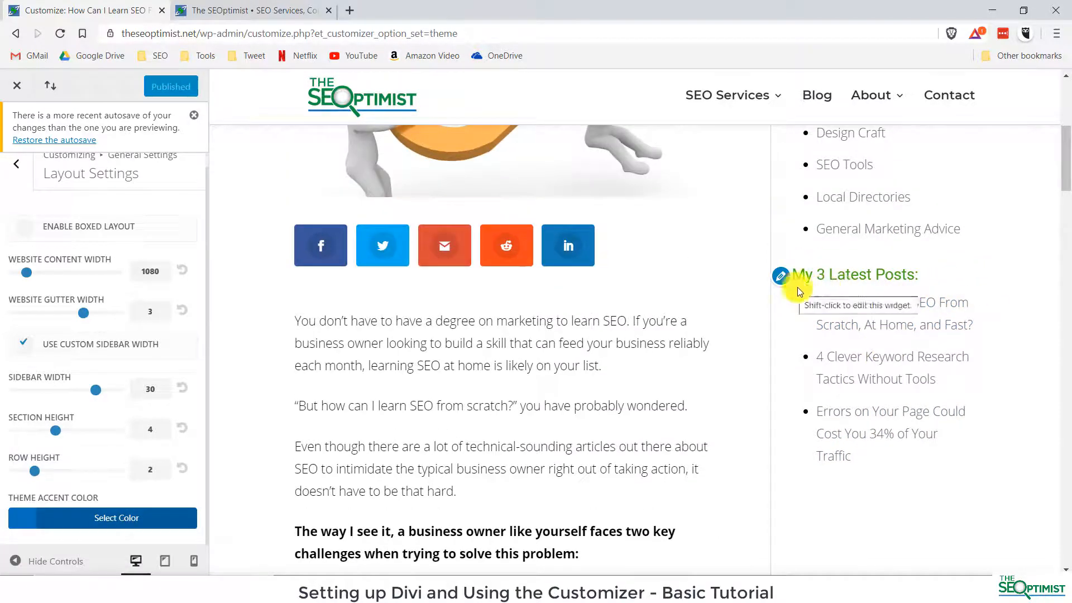
Review the custom sidebar width and theme accent color options, and return to General Settings
left_click(23, 350)
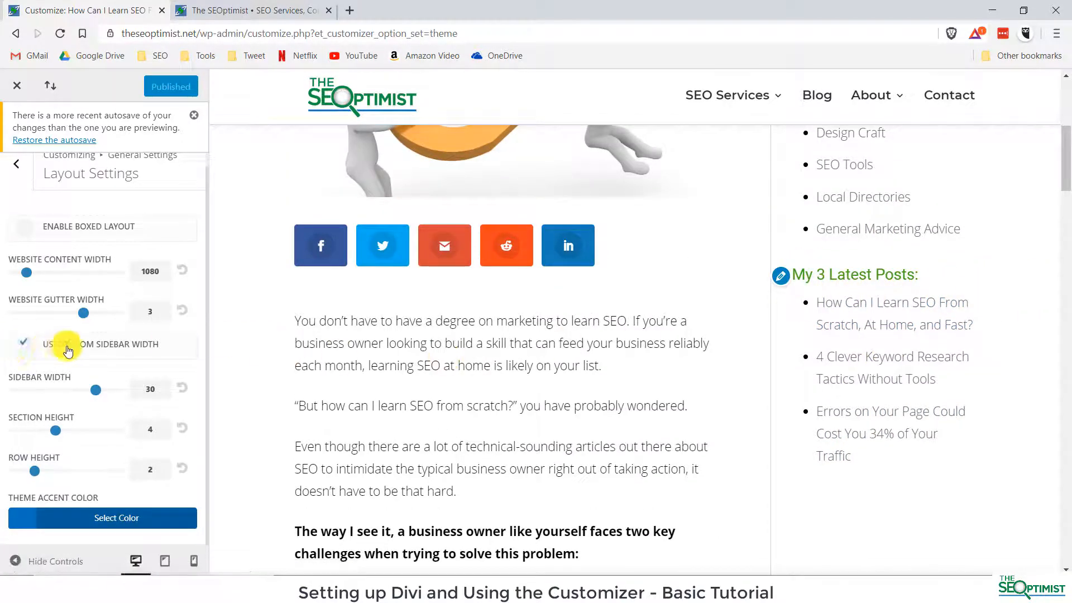
left_click(154, 388)
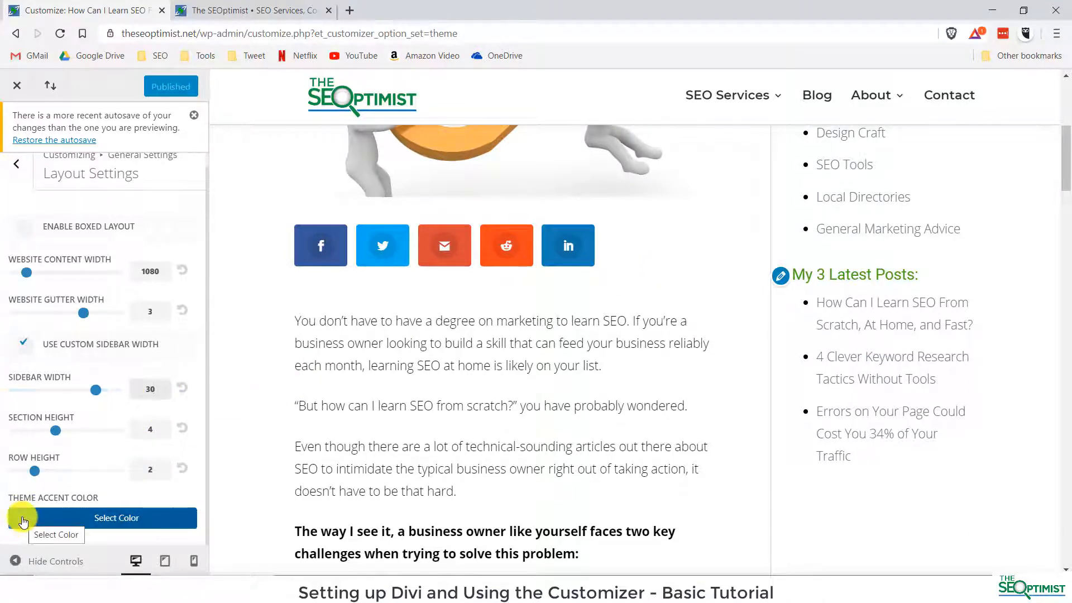
scroll(642, 400, "down", 1)
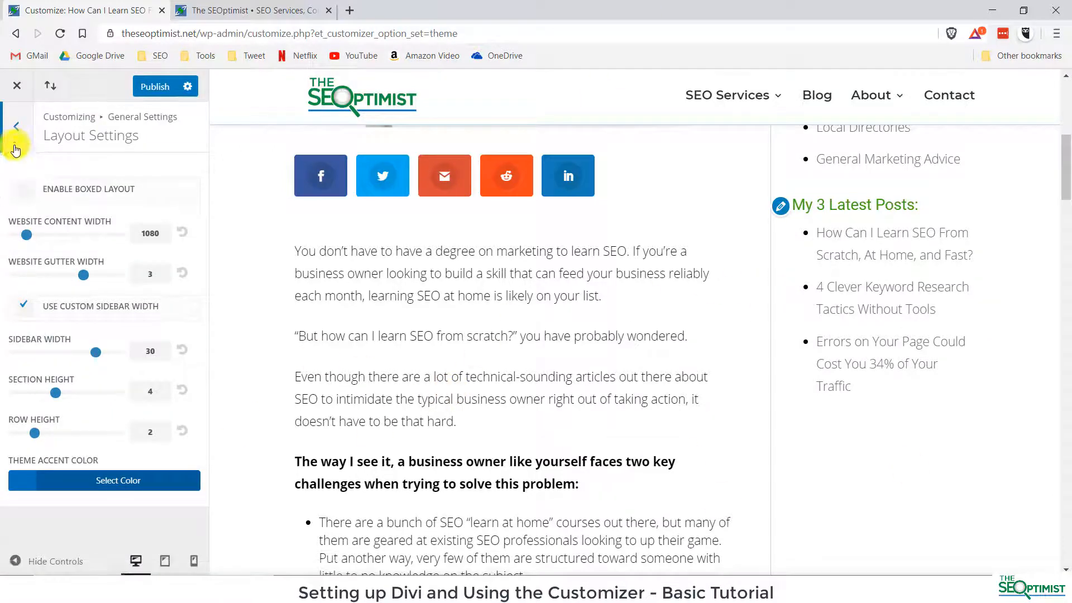
left_click(15, 147)
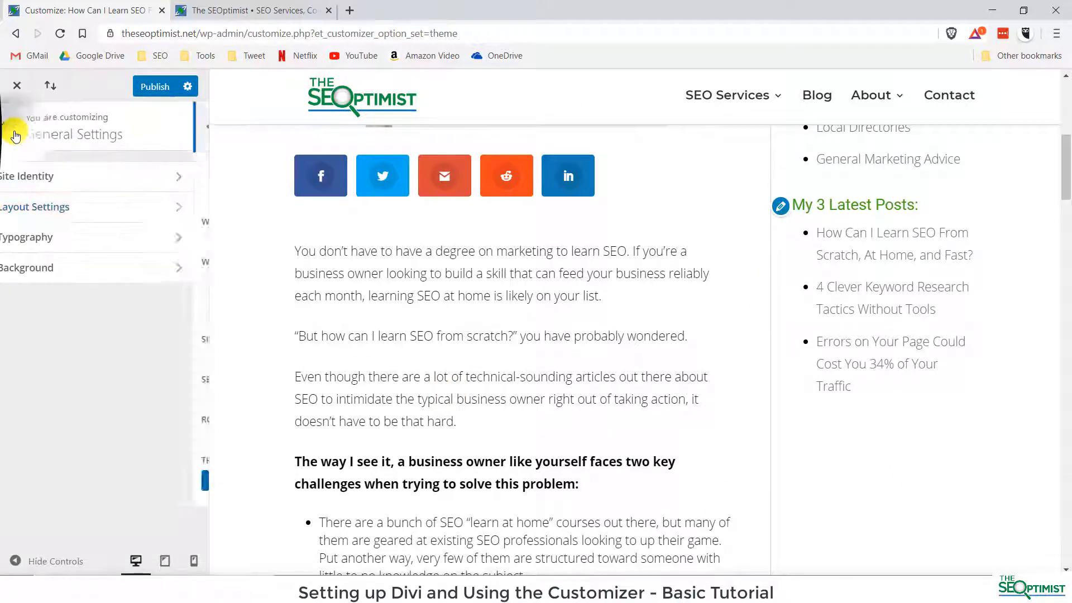
In the Typography settings, try a body text size of 23 on the post and settle on 20
left_click(64, 239)
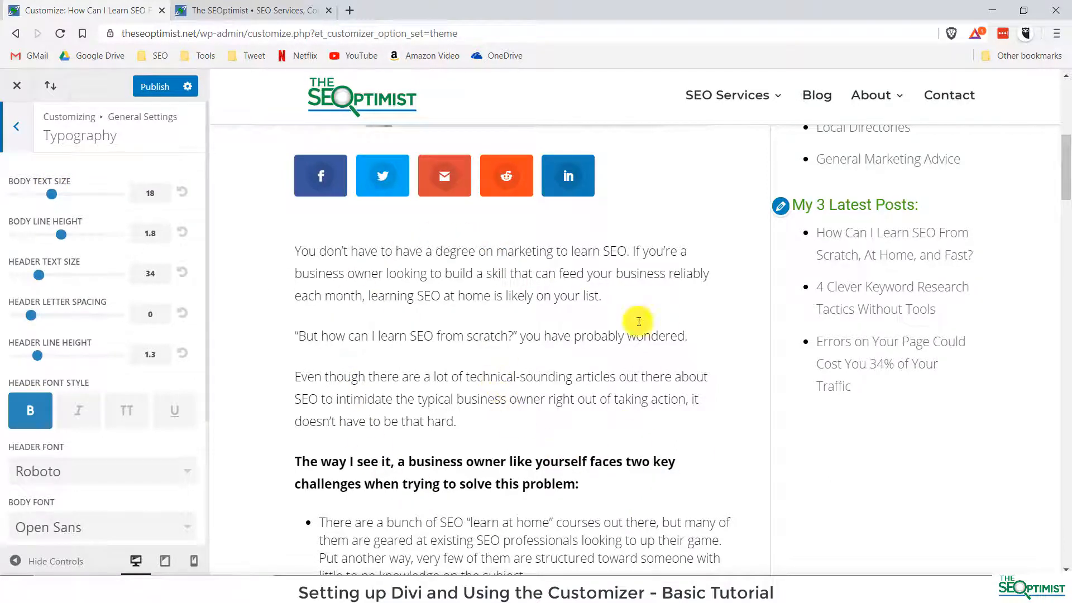
left_click(155, 193)
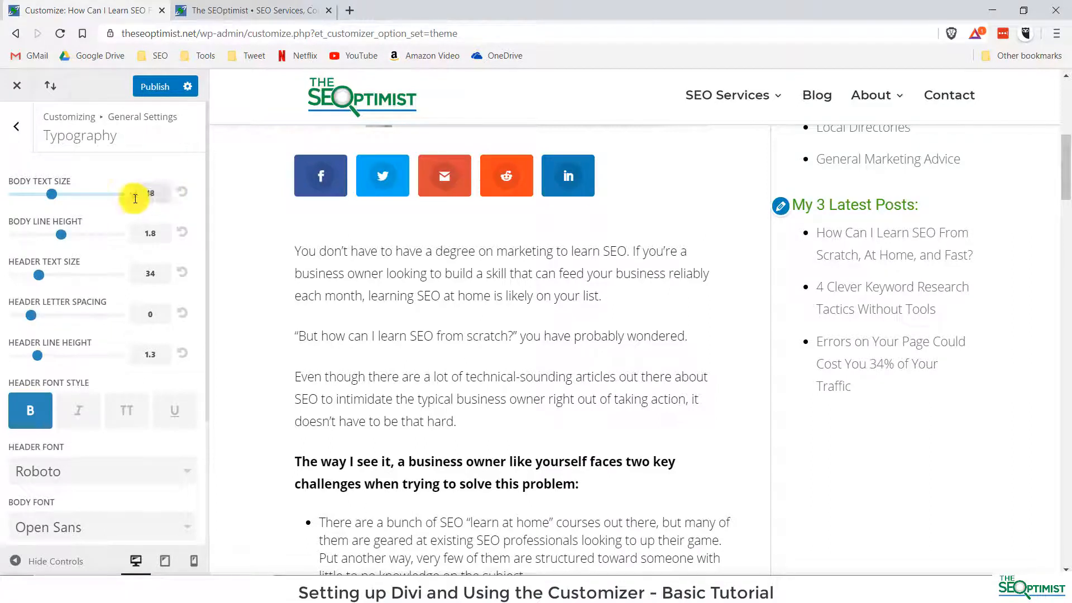
left_click(52, 194)
left_click_drag(52, 195, 75, 193)
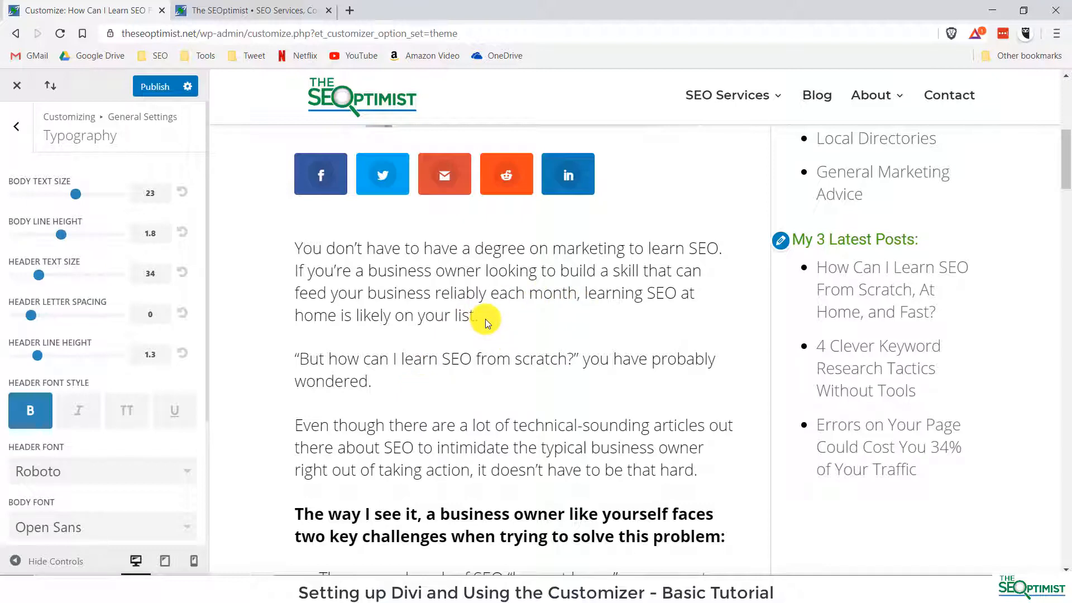
scroll(554, 380, "up", 3)
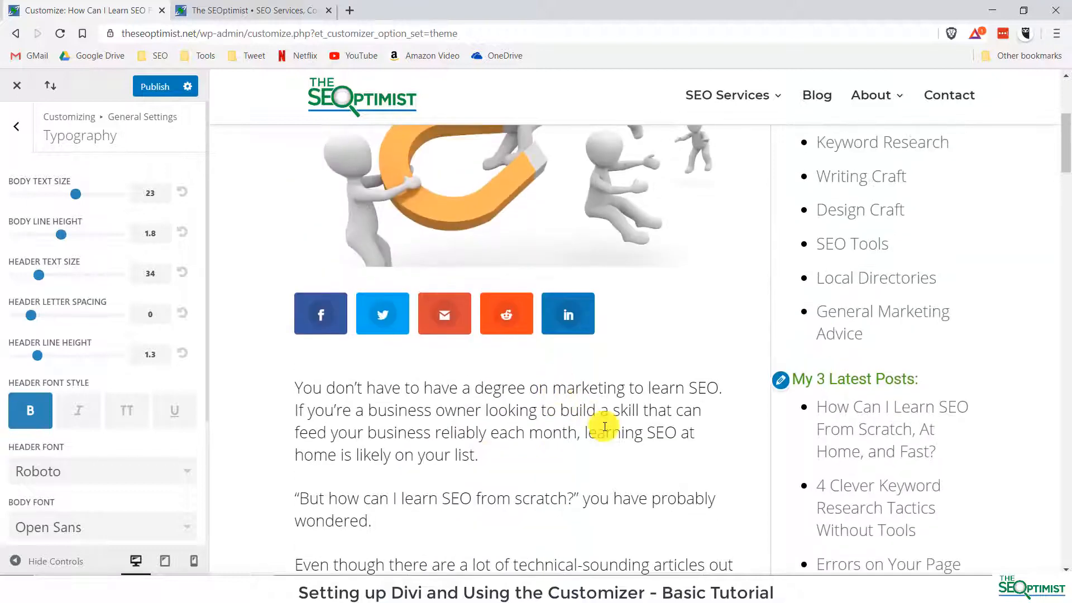
scroll(605, 428, "down", 12)
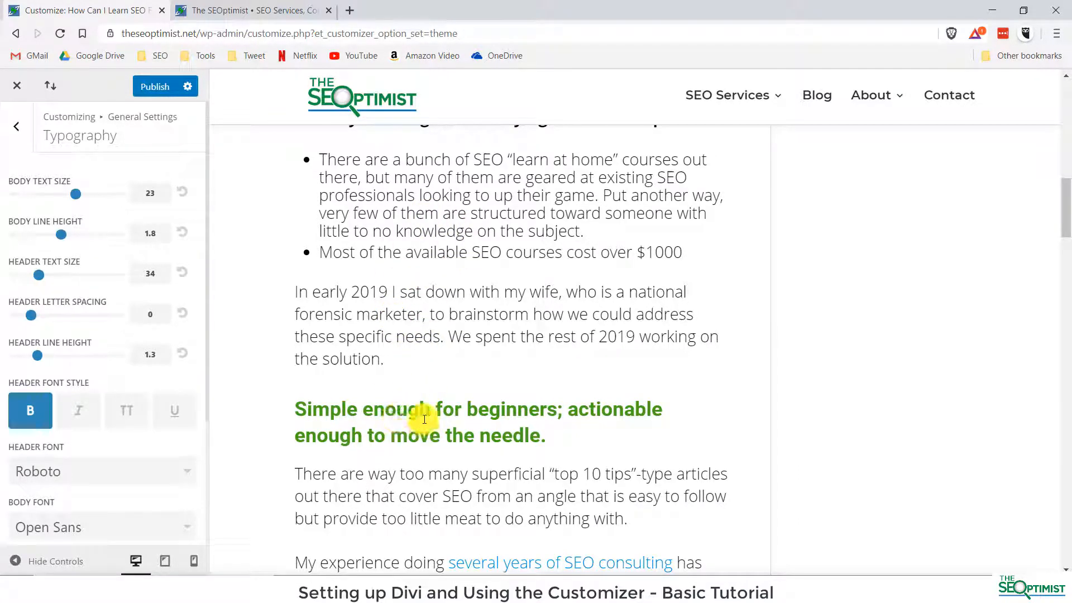
left_click_drag(76, 189, 62, 196)
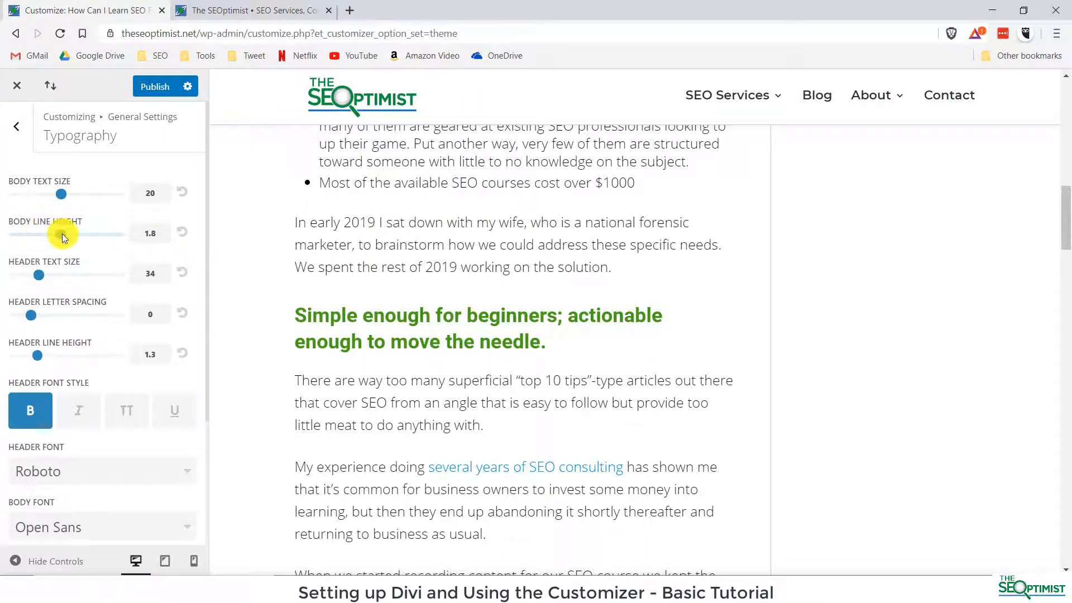
Try body line heights of 2.7, 2 and 1.9 on the post, and set the value back to 1.8
left_click_drag(62, 234, 106, 236)
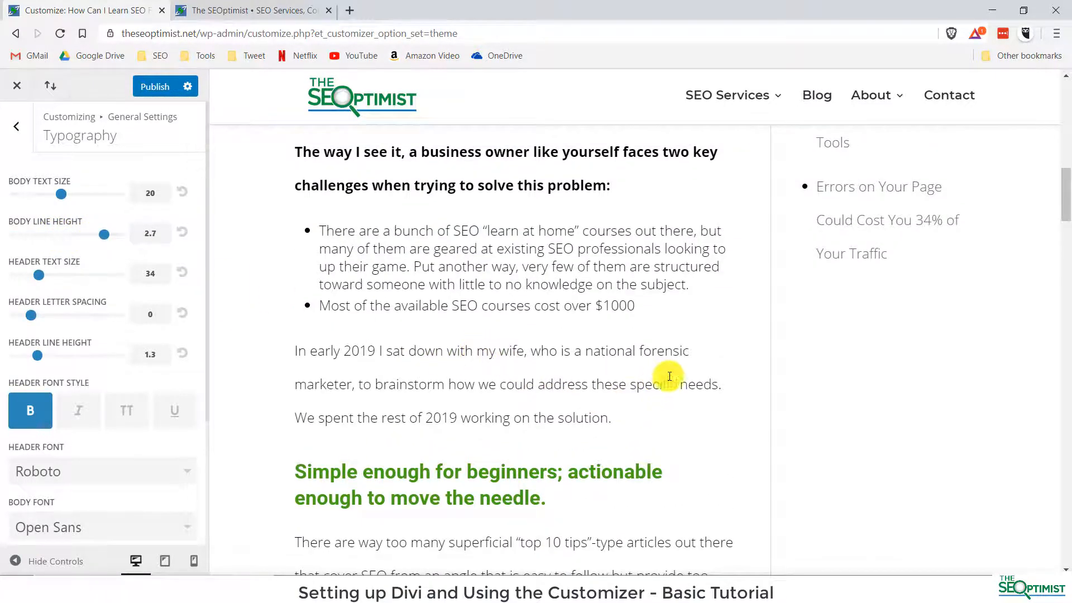
scroll(670, 354, "down", 3)
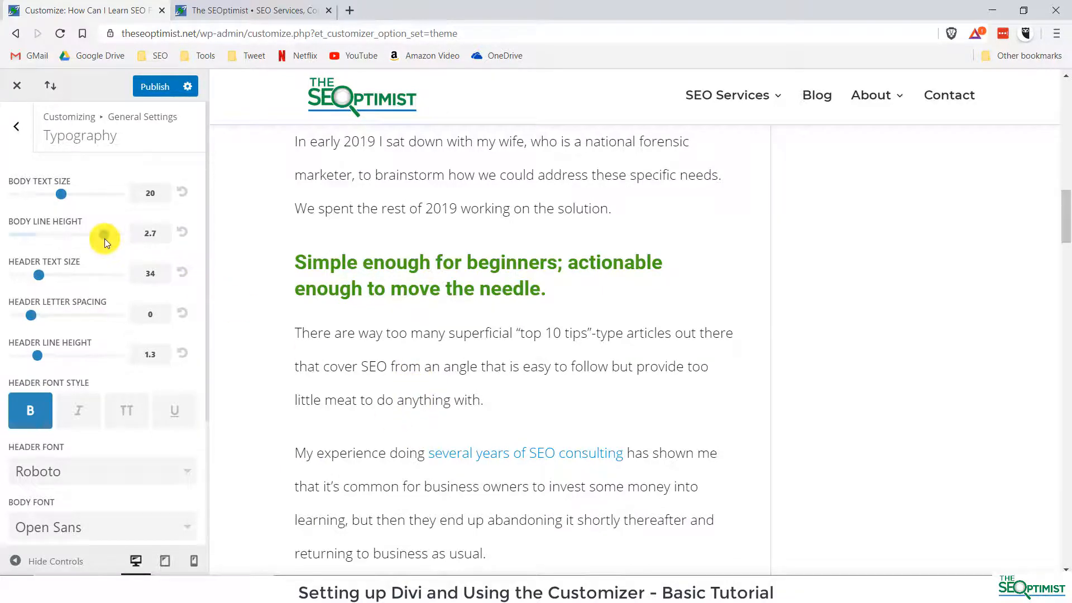
left_click_drag(105, 239, 71, 236)
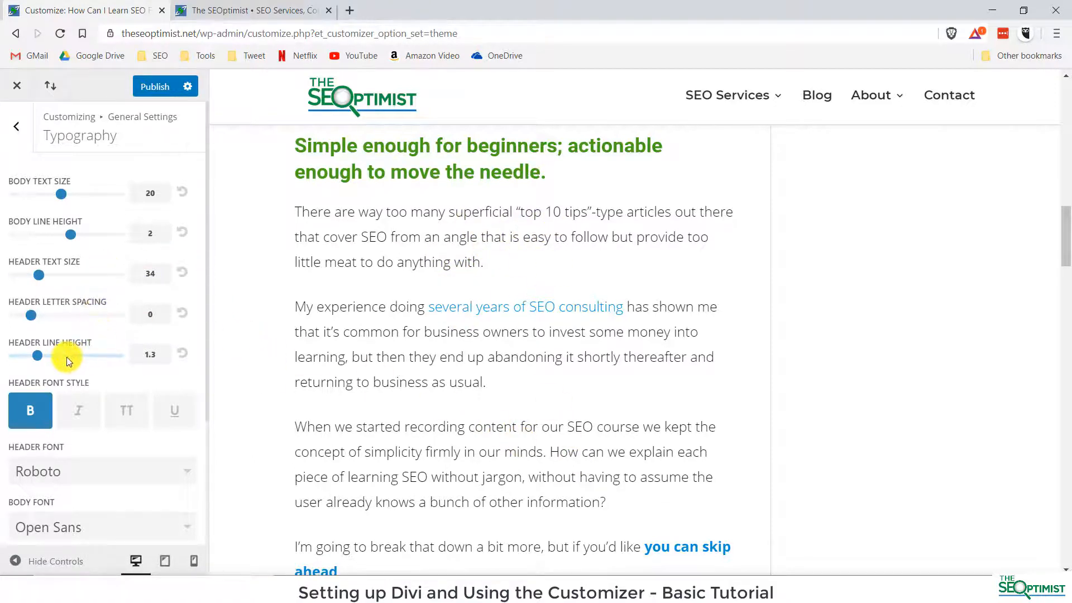
left_click(66, 236)
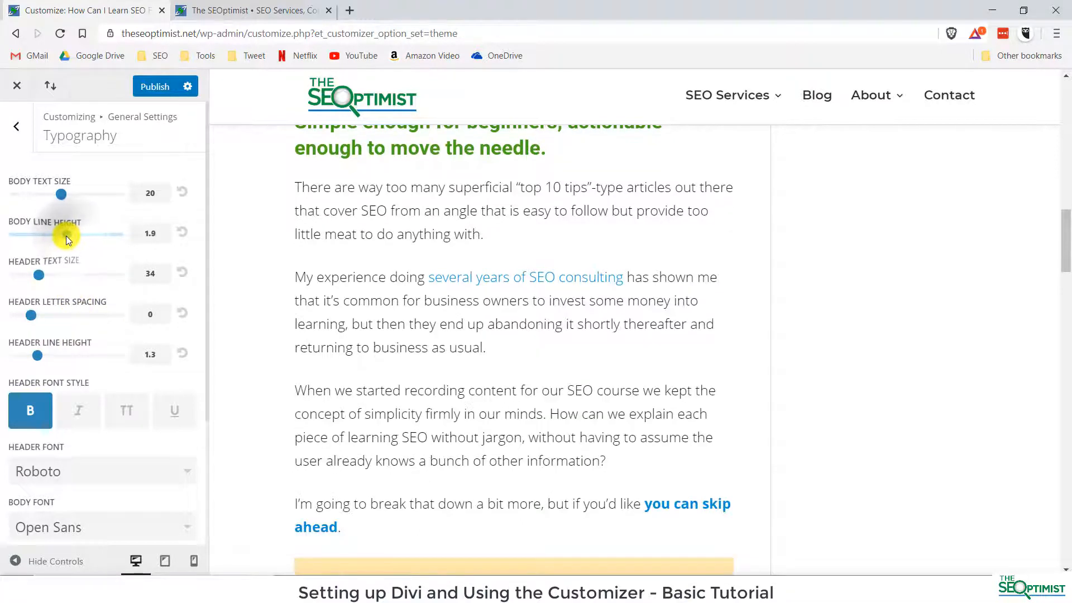
left_click_drag(64, 236, 62, 238)
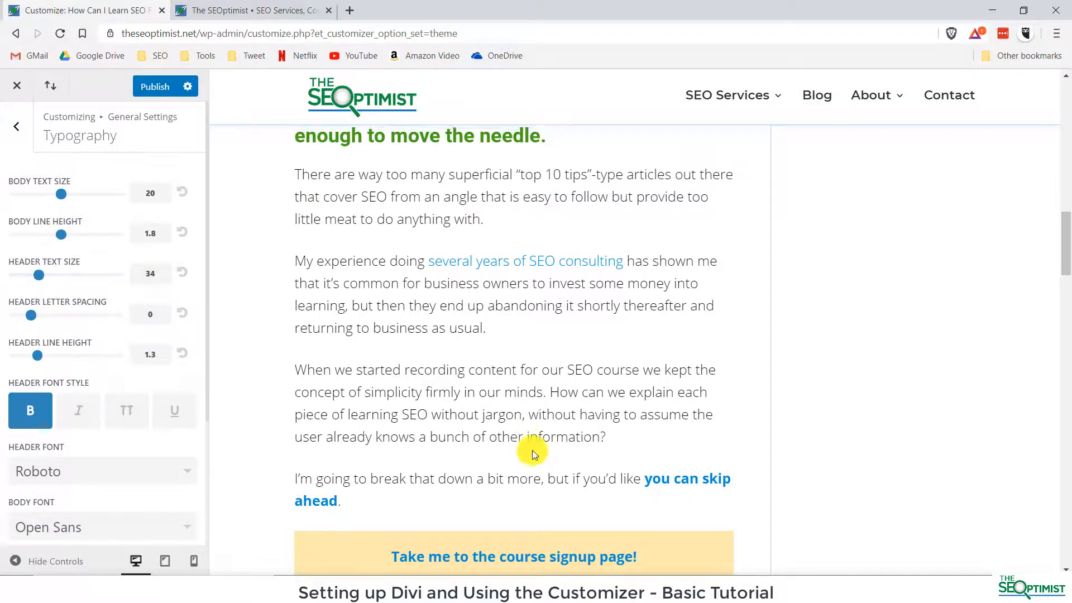
Set the header text size to 40 while viewing the post title
scroll(532, 450, "up", 15)
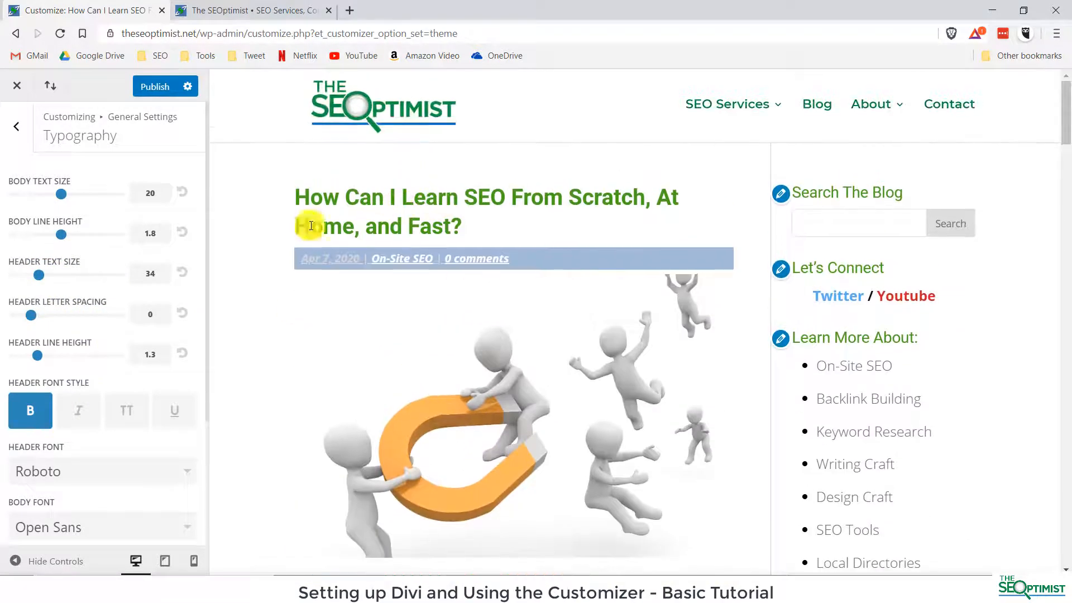
left_click(40, 276)
left_click_drag(42, 276, 51, 276)
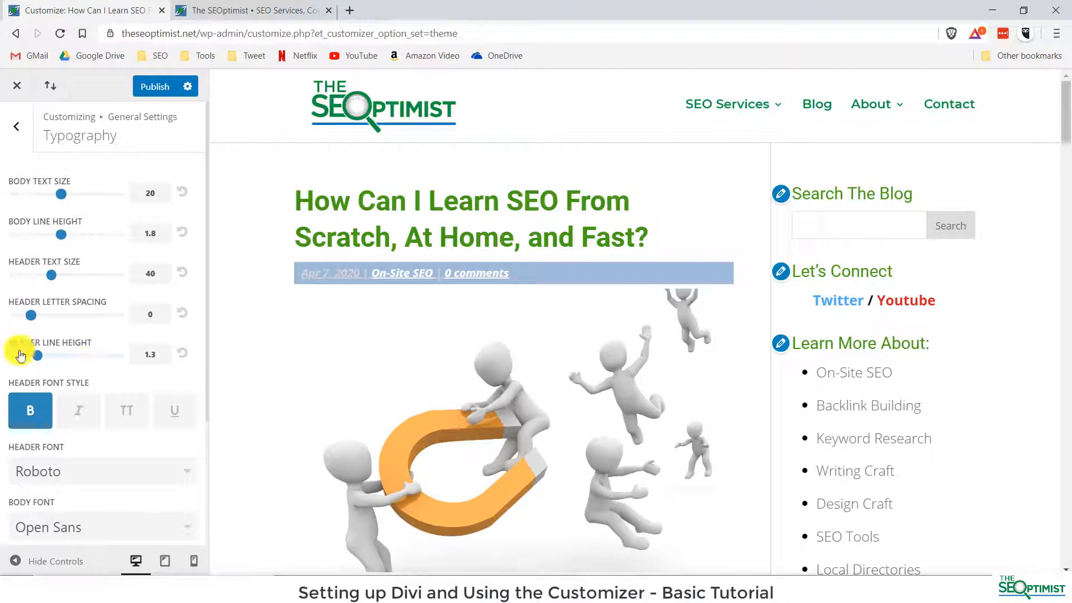
left_click(77, 347)
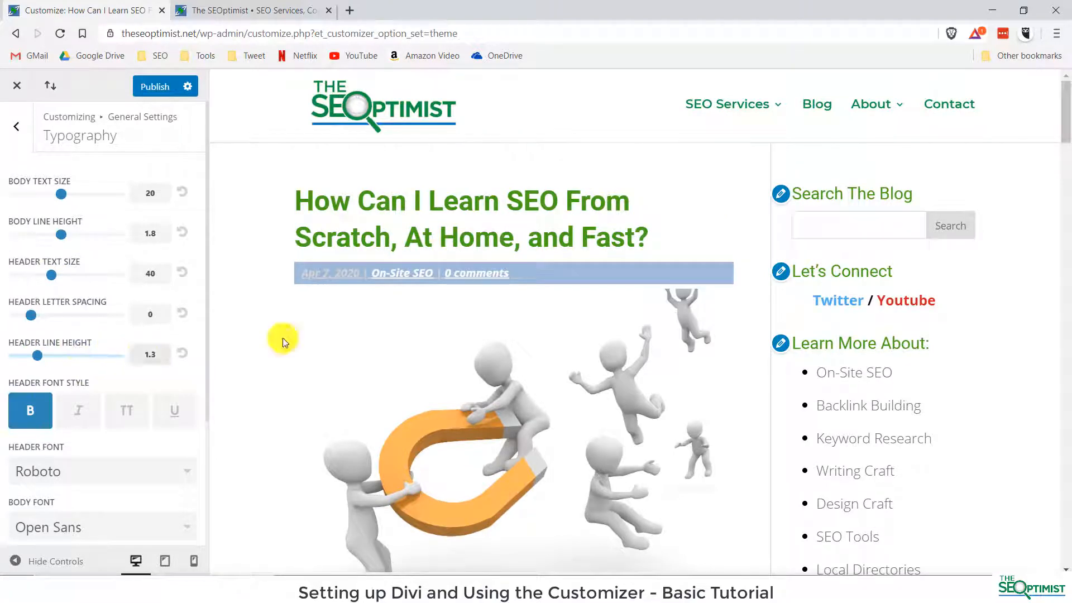
Set the header font style to bold and italic, and compare the post title with the sidebar headings
scroll(118, 341, "down", 1)
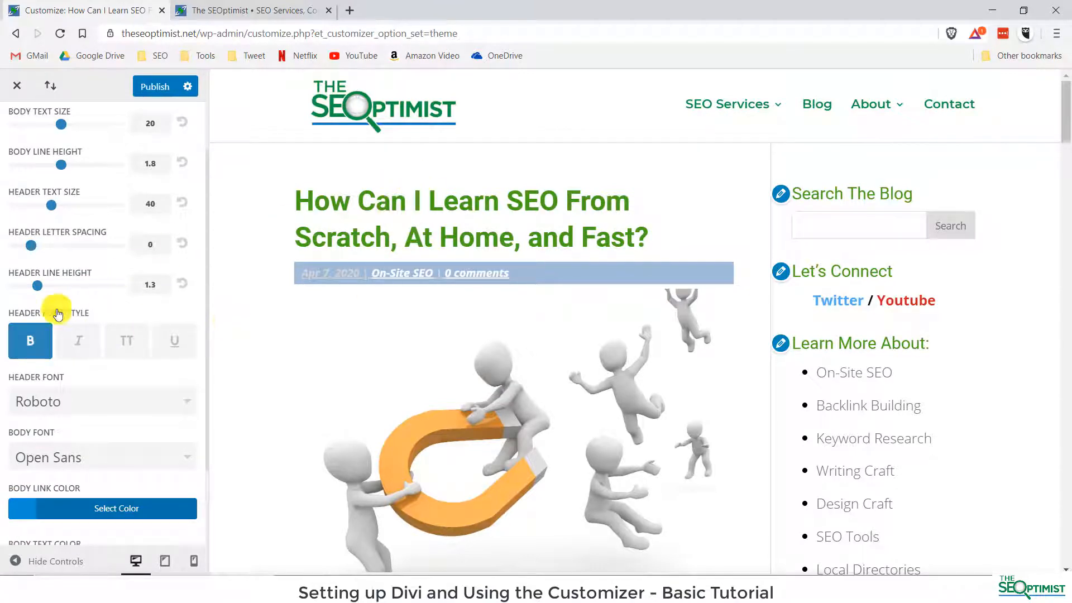
left_click(30, 341)
left_click(78, 340)
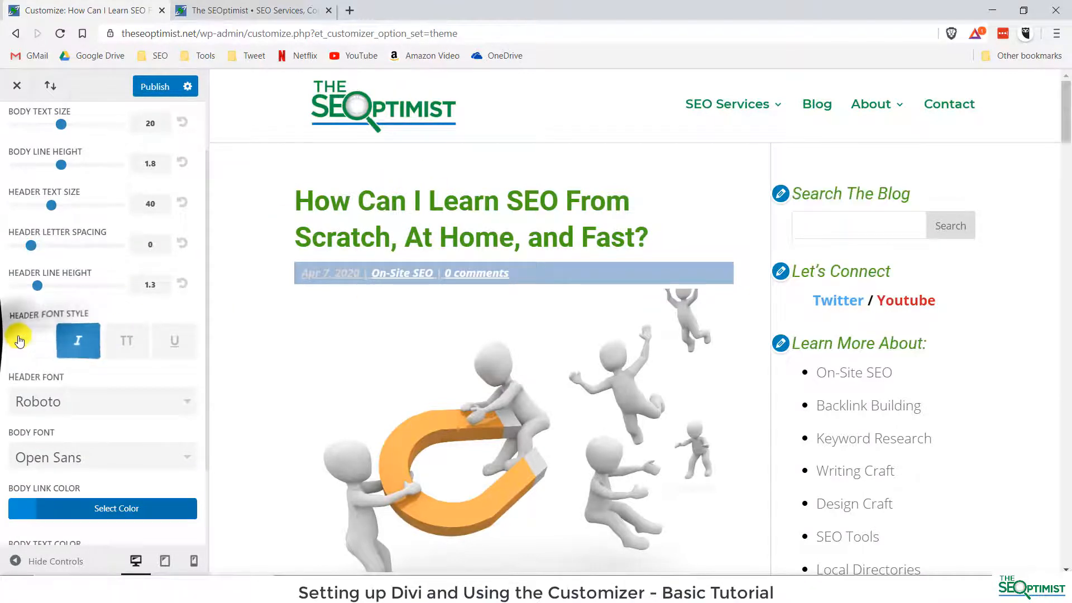
left_click(30, 341)
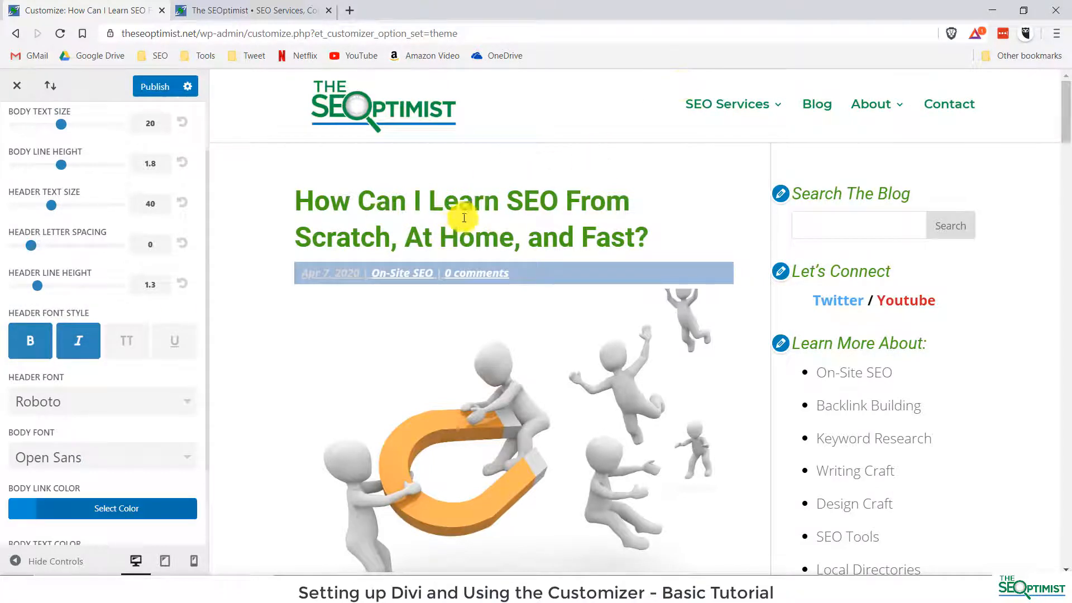
left_click_drag(359, 202, 509, 241)
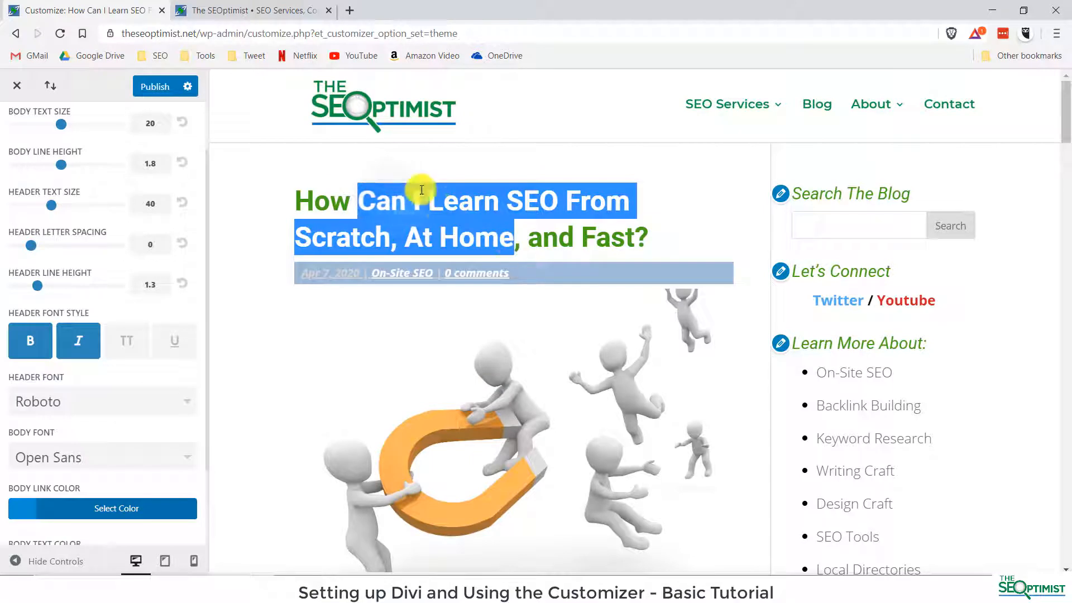
left_click(438, 208)
left_click(86, 346)
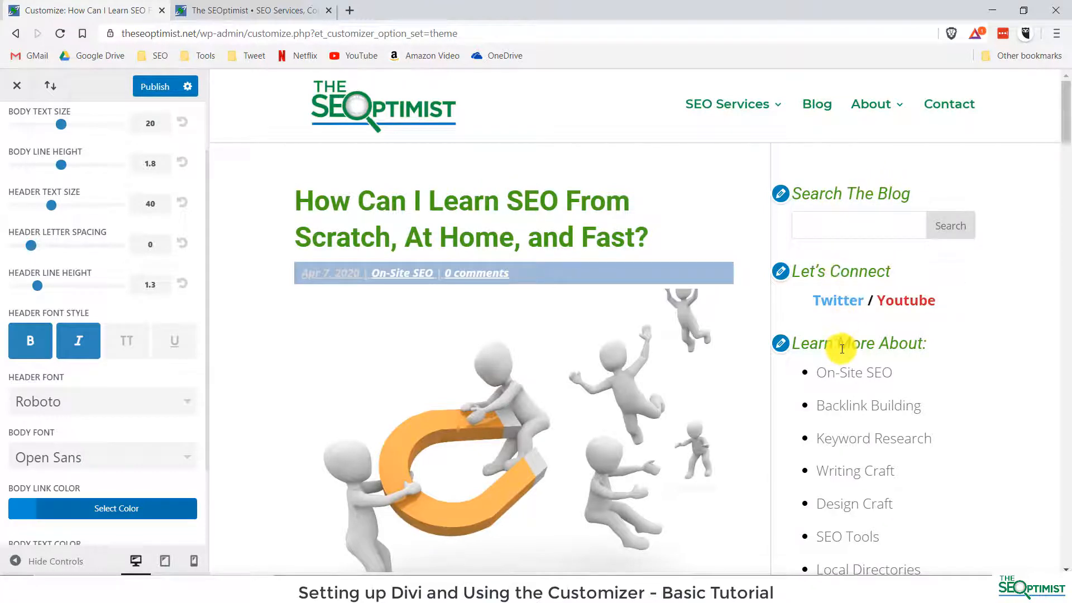
scroll(115, 371, "down", 1)
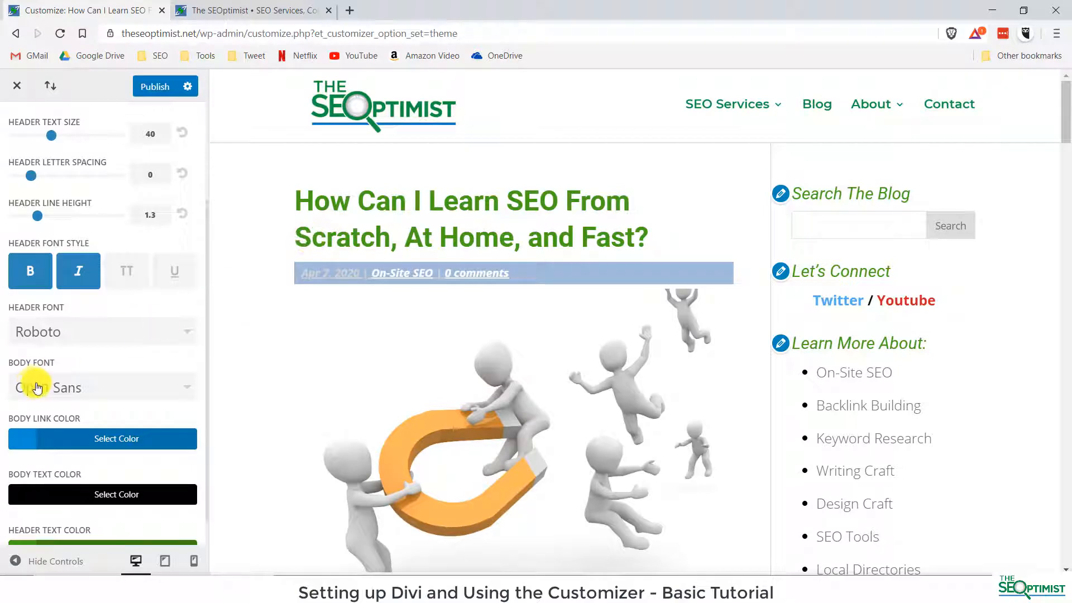
Set the body font to Abel and review the post's paragraphs, lists and links in it
scroll(455, 342, "down", 6)
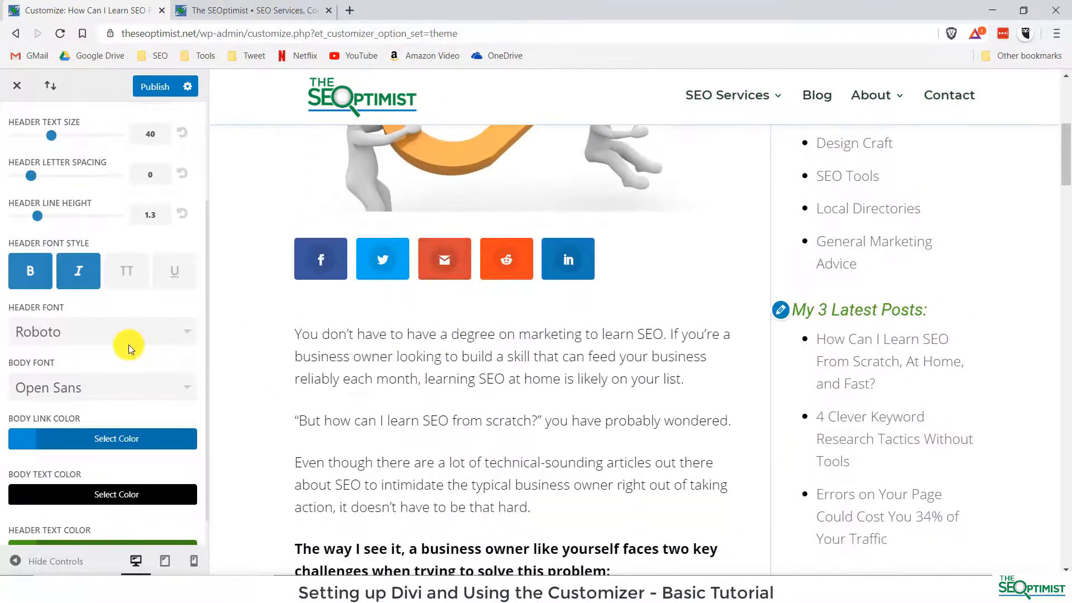
left_click(73, 385)
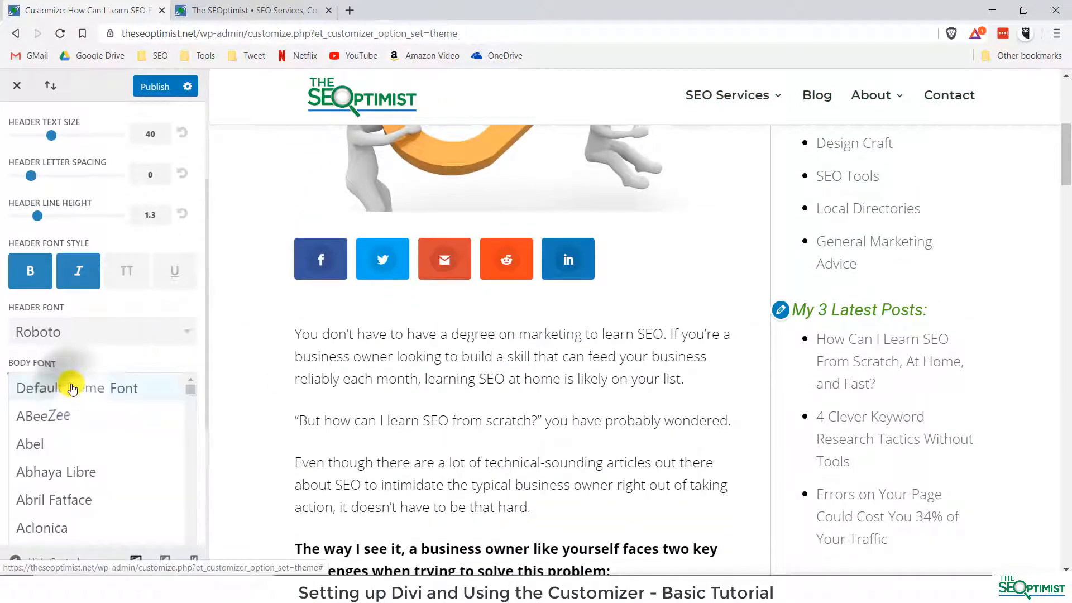
left_click(54, 452)
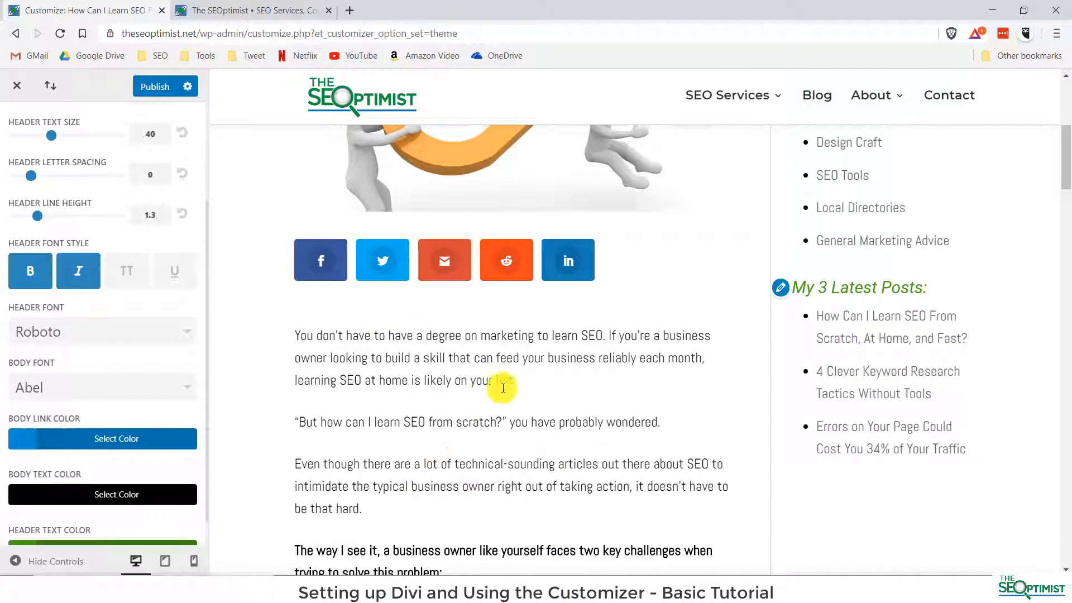
scroll(581, 403, "down", 1)
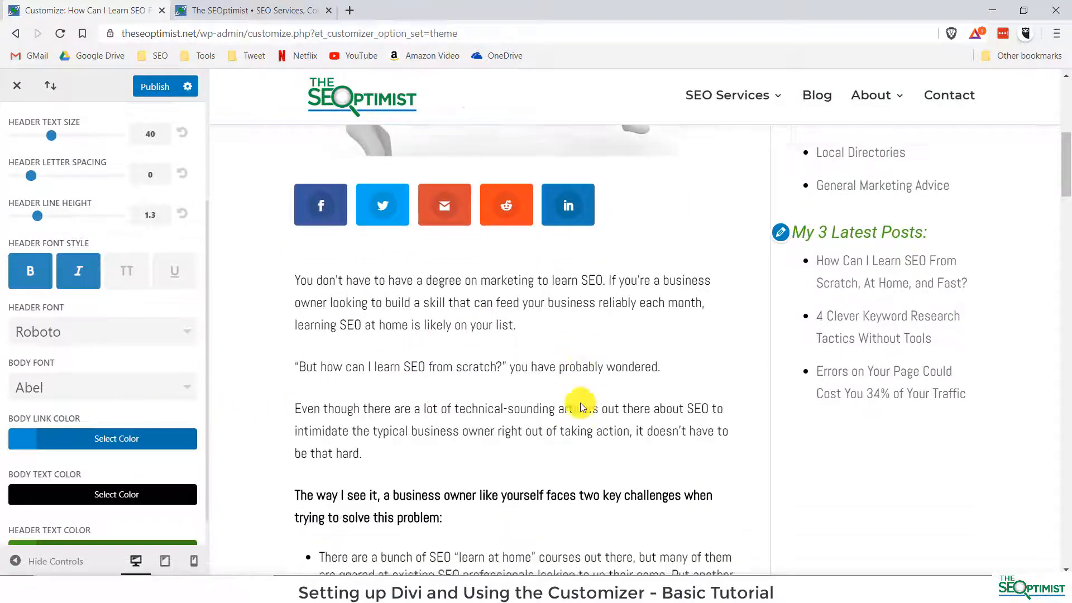
scroll(581, 403, "down", 5)
scroll(32, 412, "down", 1)
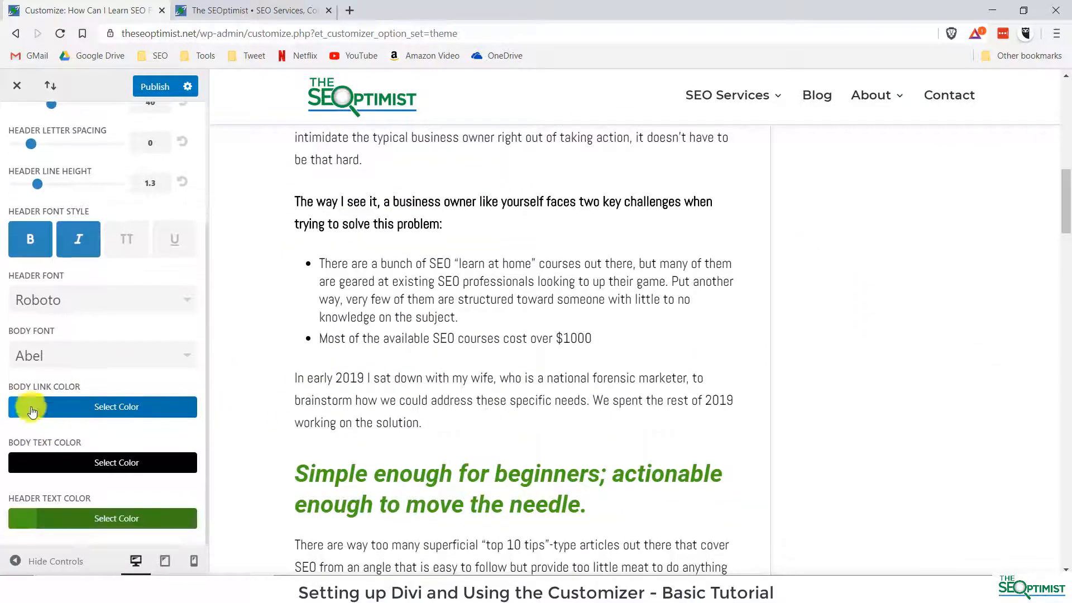
scroll(547, 321, "down", 6)
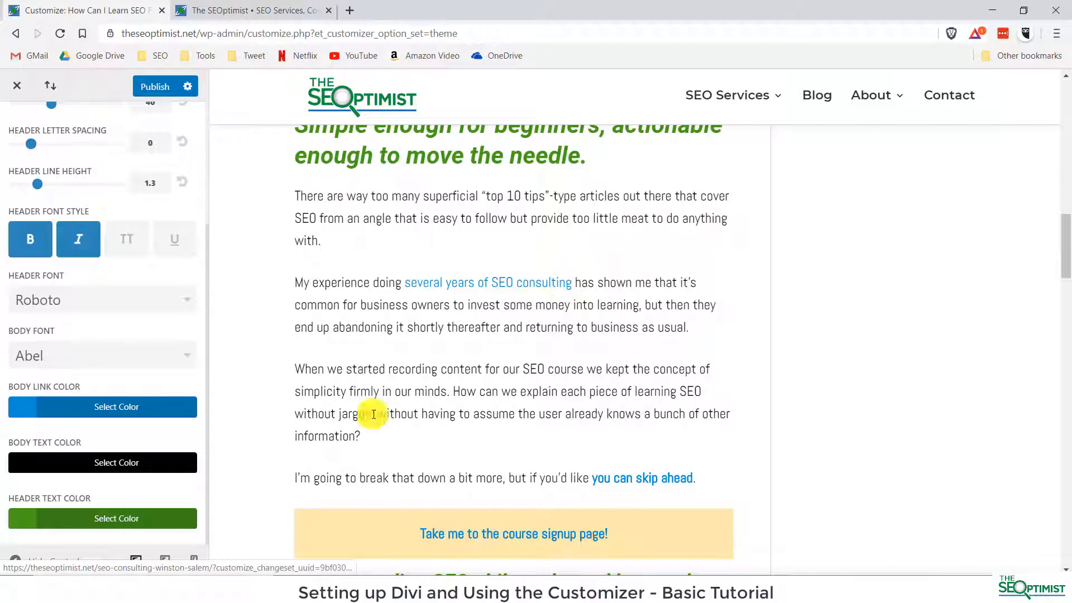
Try body text colors #adadad and #edf000 on the post, and set the color back to #000000
left_click(27, 468)
scroll(80, 468, "down", 3)
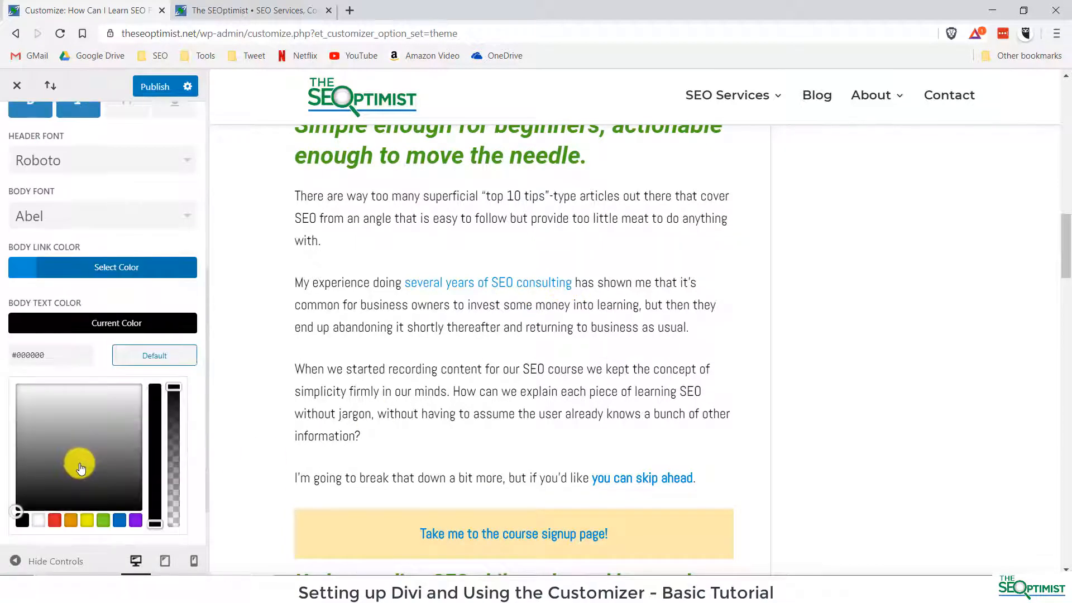
scroll(80, 468, "down", 1)
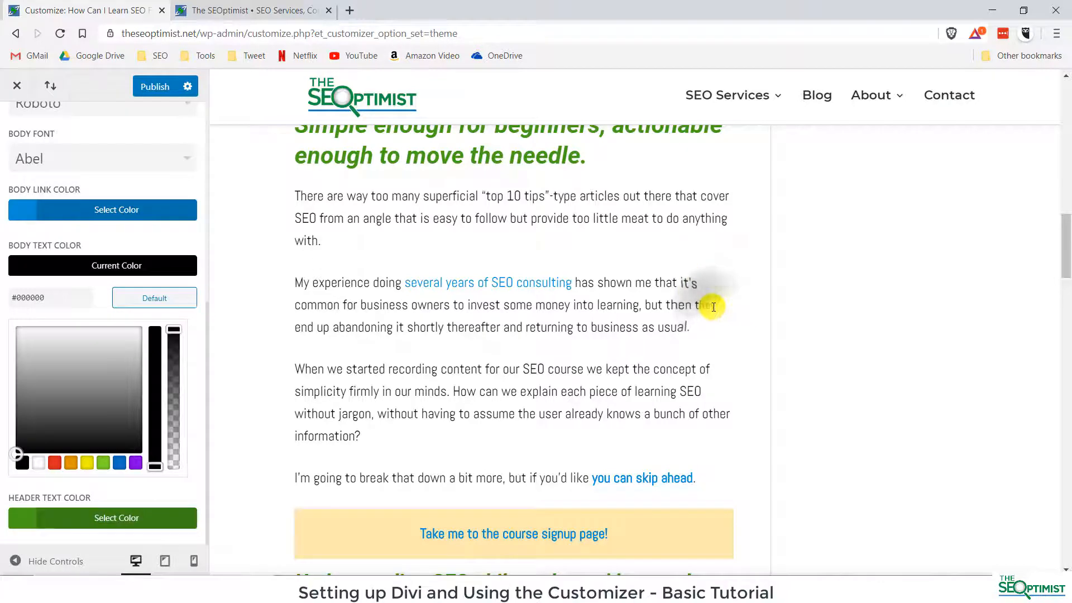
left_click_drag(67, 408, 85, 367)
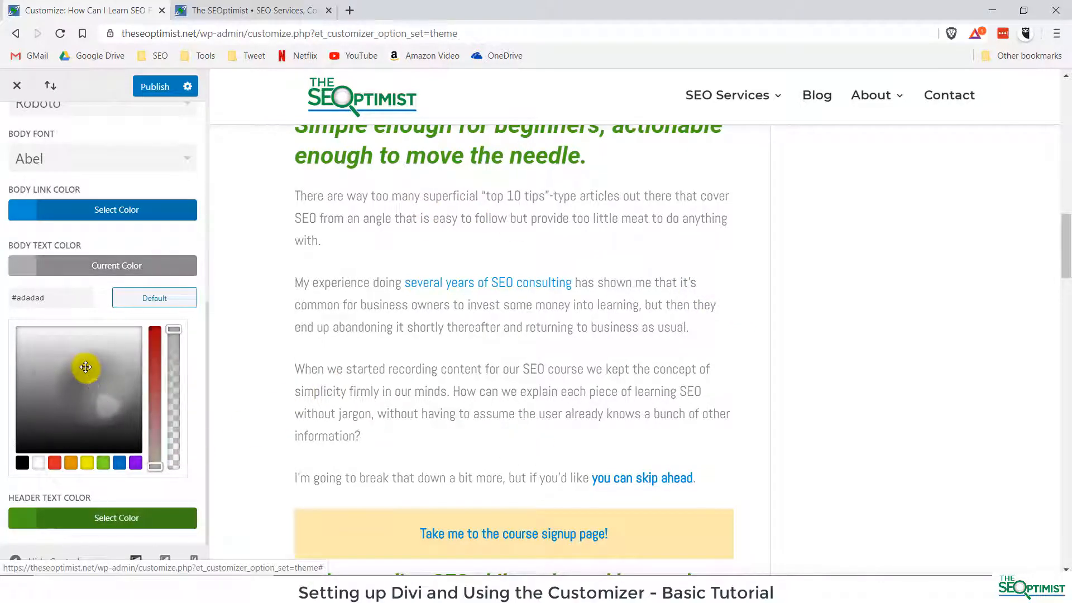
left_click(86, 463)
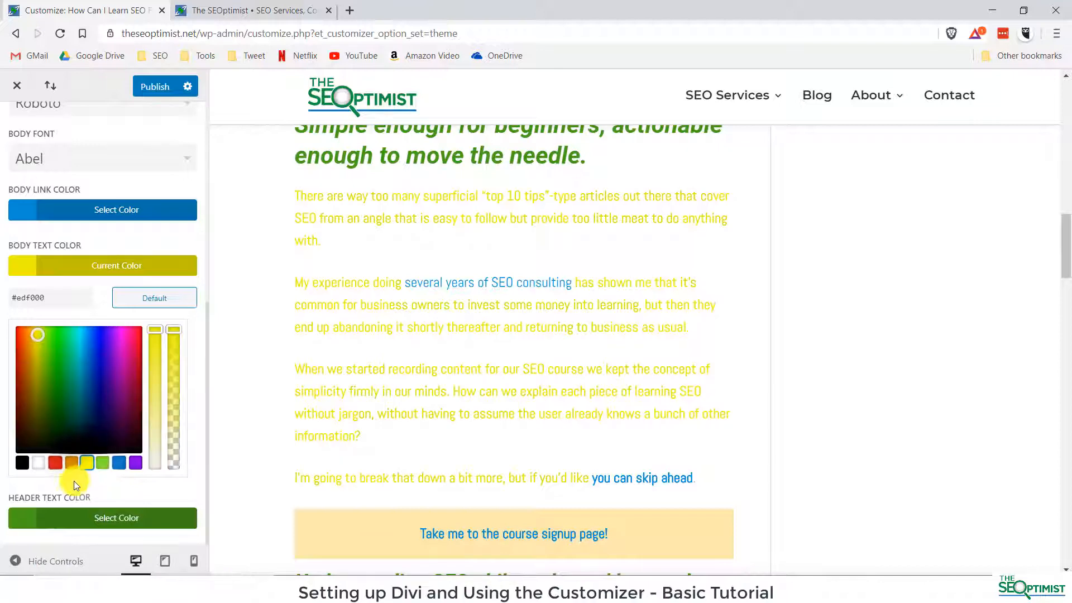
left_click(24, 463)
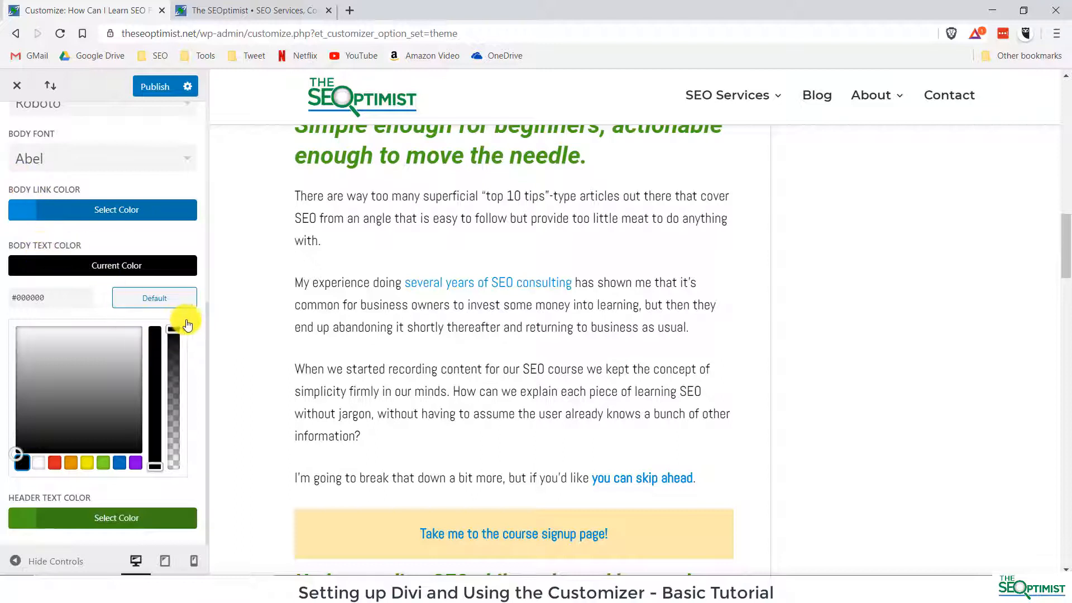
left_click(202, 325)
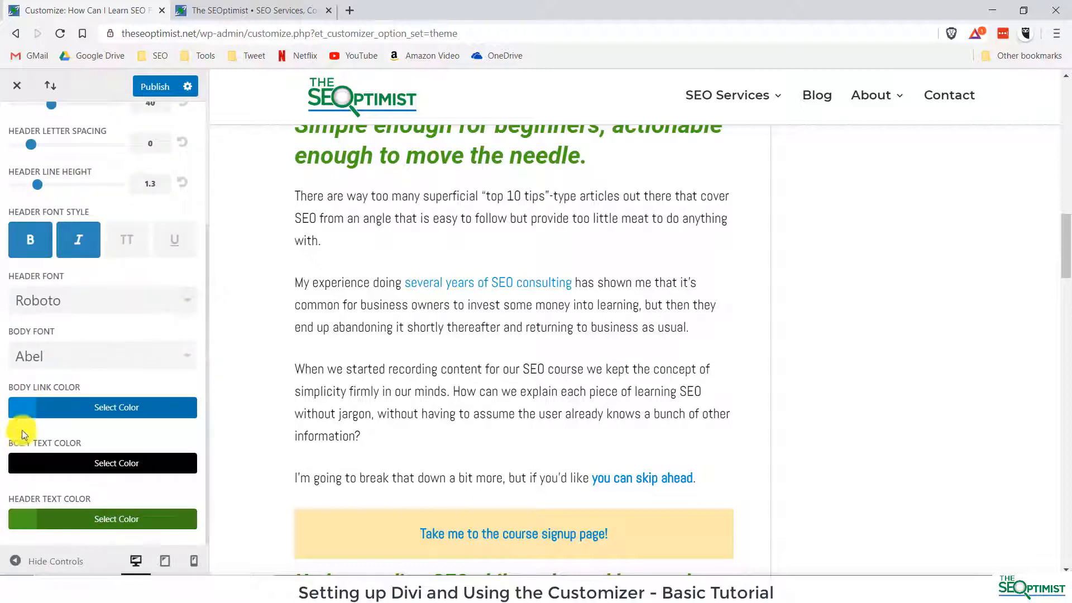
Look at the header text color's picker and close it without choosing another color
left_click(21, 525)
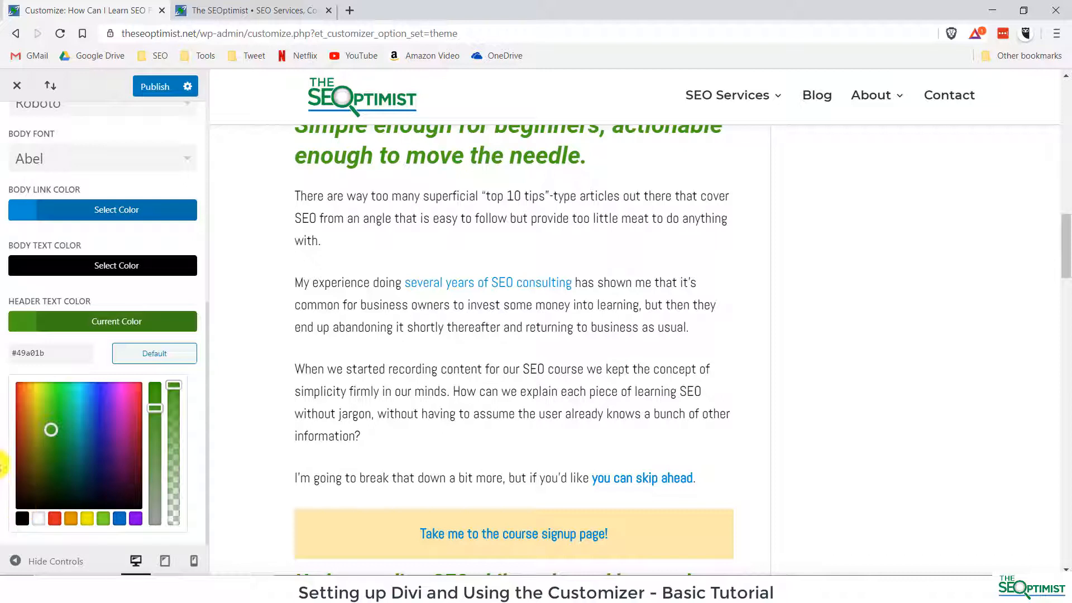
left_click(3, 389)
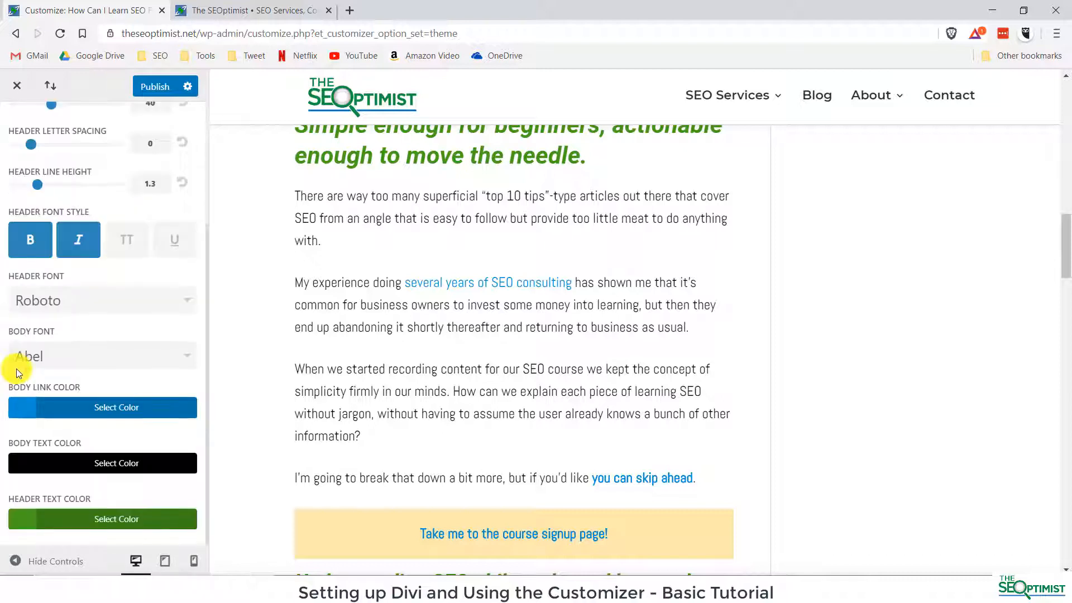
scroll(22, 324, "up", 3)
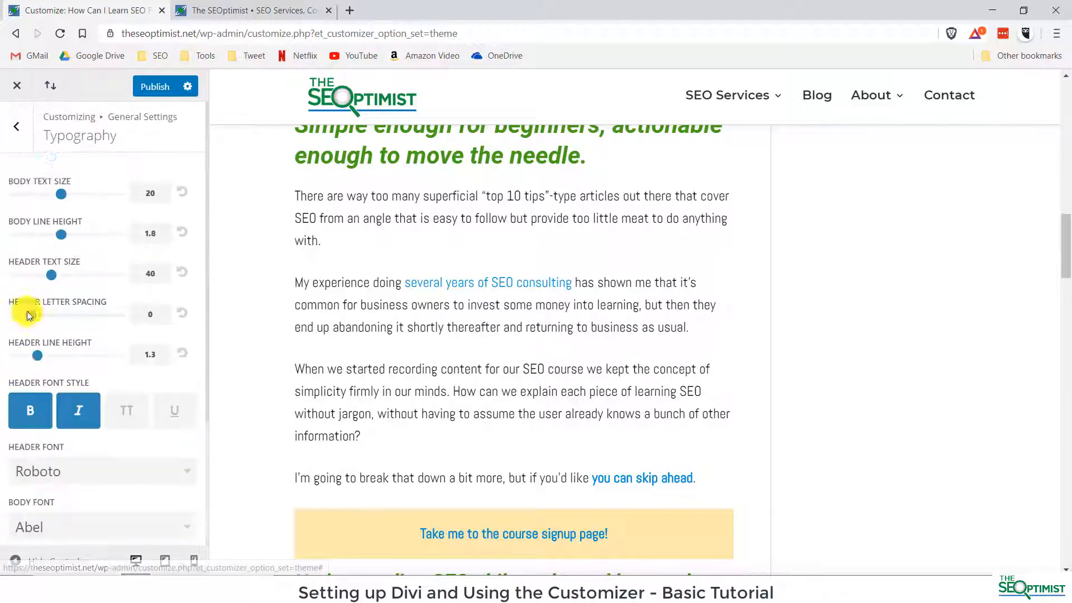
Open the general Background settings and examine the background color and image options against the post's page areas
left_click(18, 121)
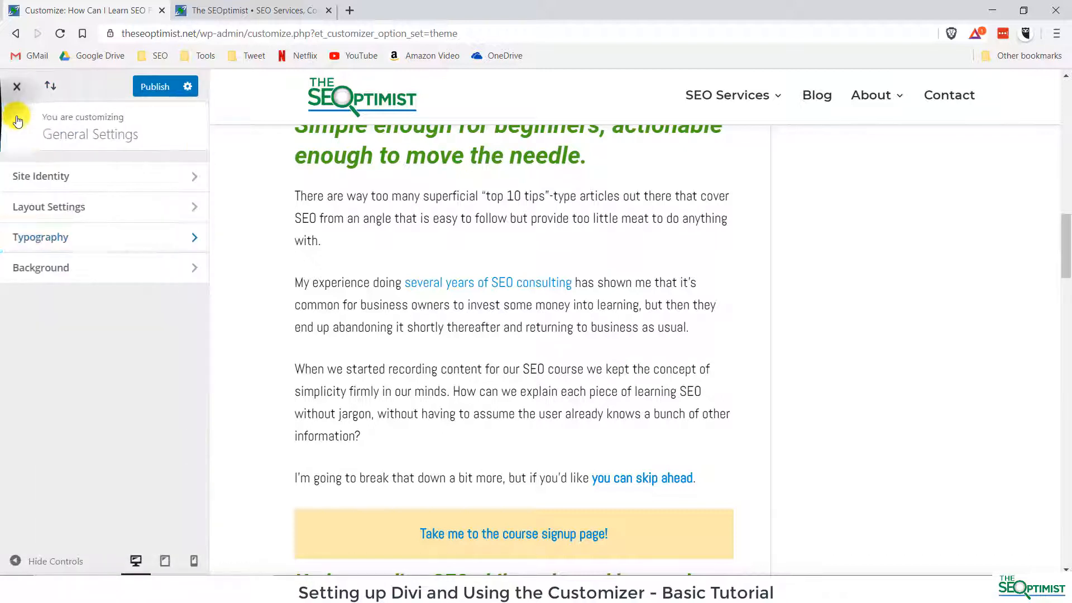
left_click(89, 272)
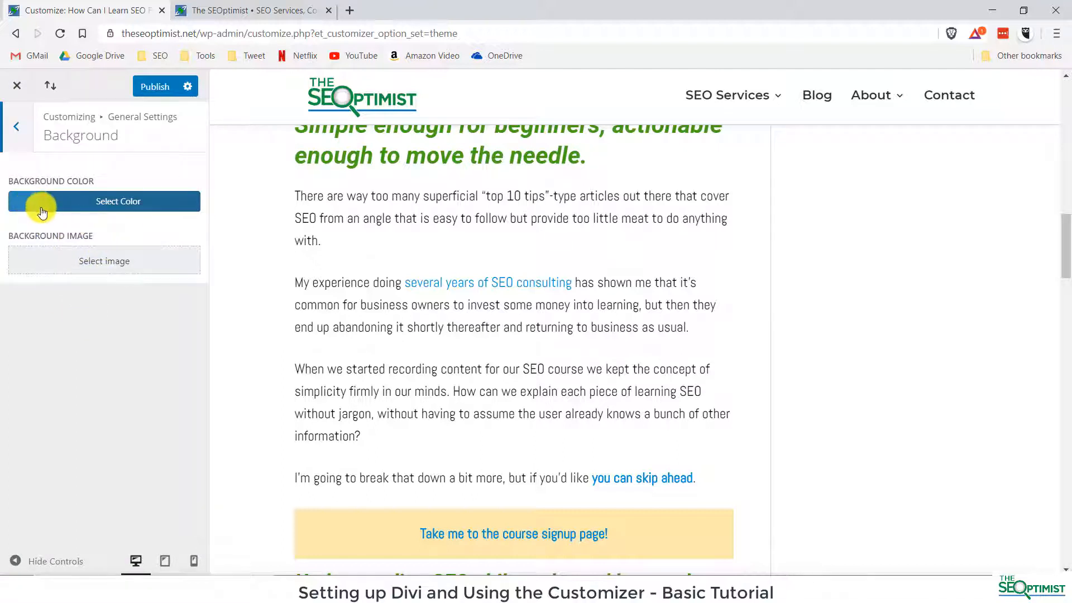
scroll(531, 360, "up", 2)
scroll(530, 356, "up", 5)
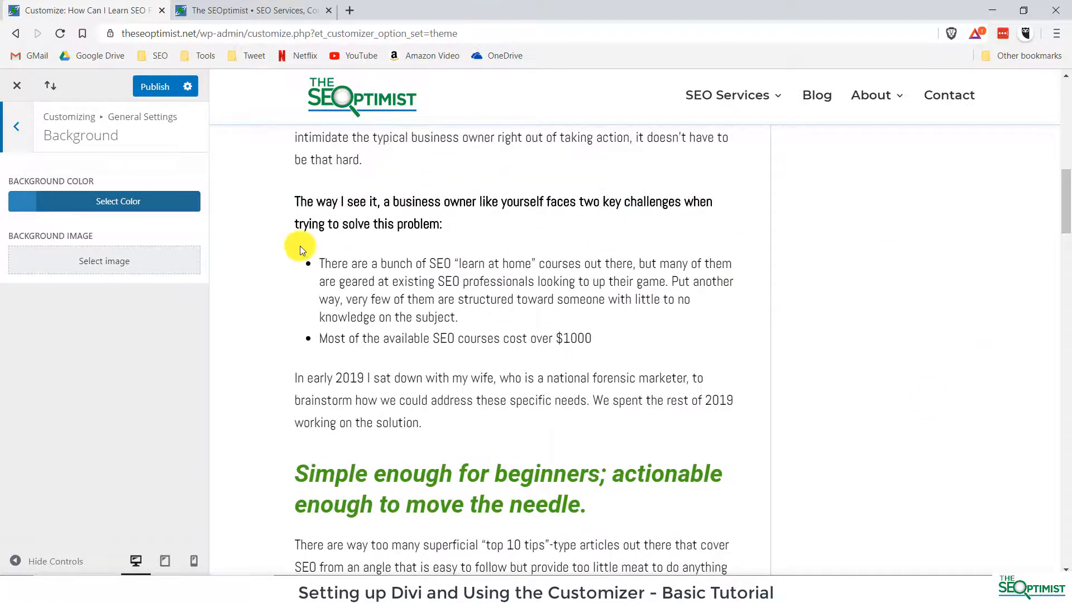
scroll(275, 236, "up", 7)
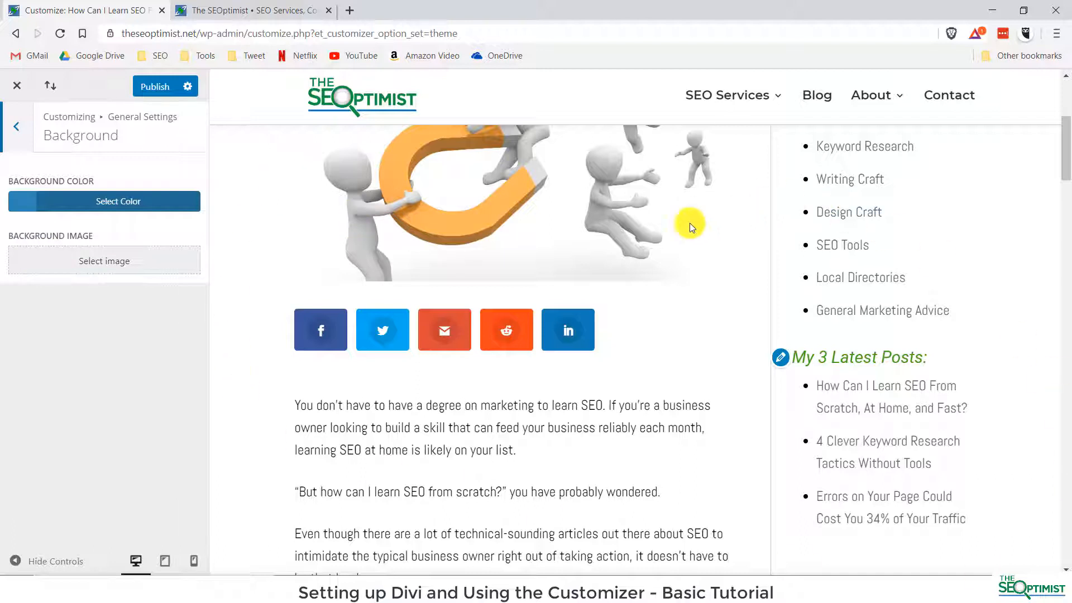
scroll(726, 427, "up", 1)
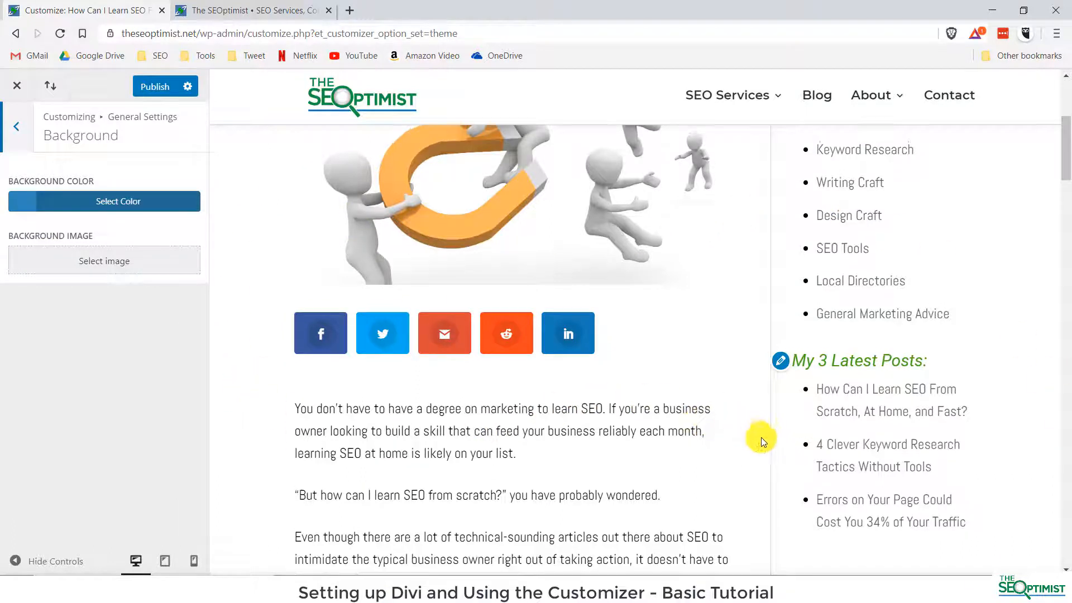
scroll(757, 448, "up", 1)
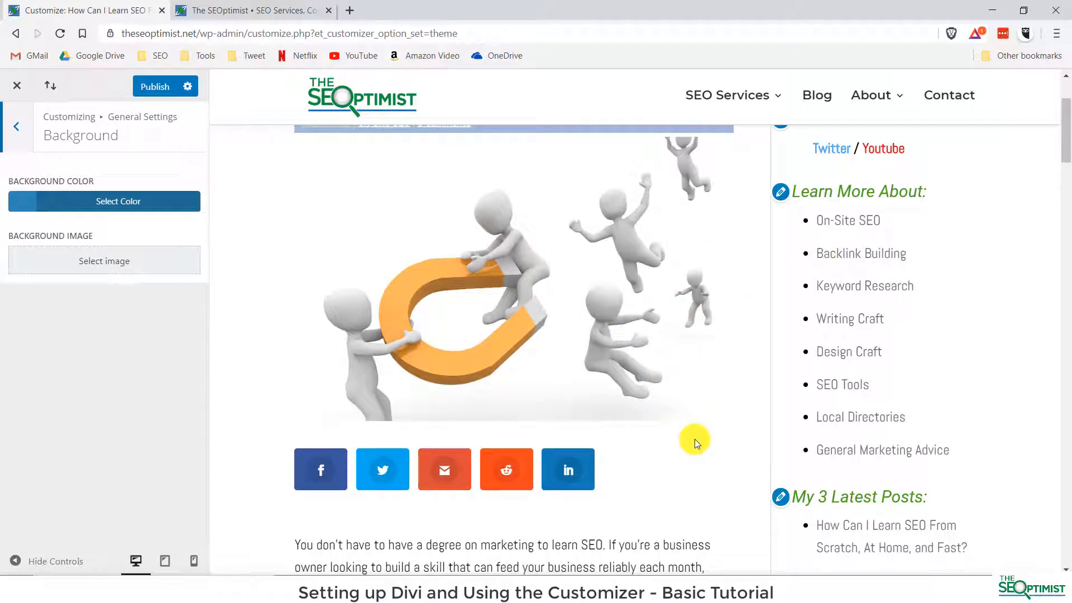
Leave the Background settings and open the Header Format settings under Header & Navigation
left_click(21, 135)
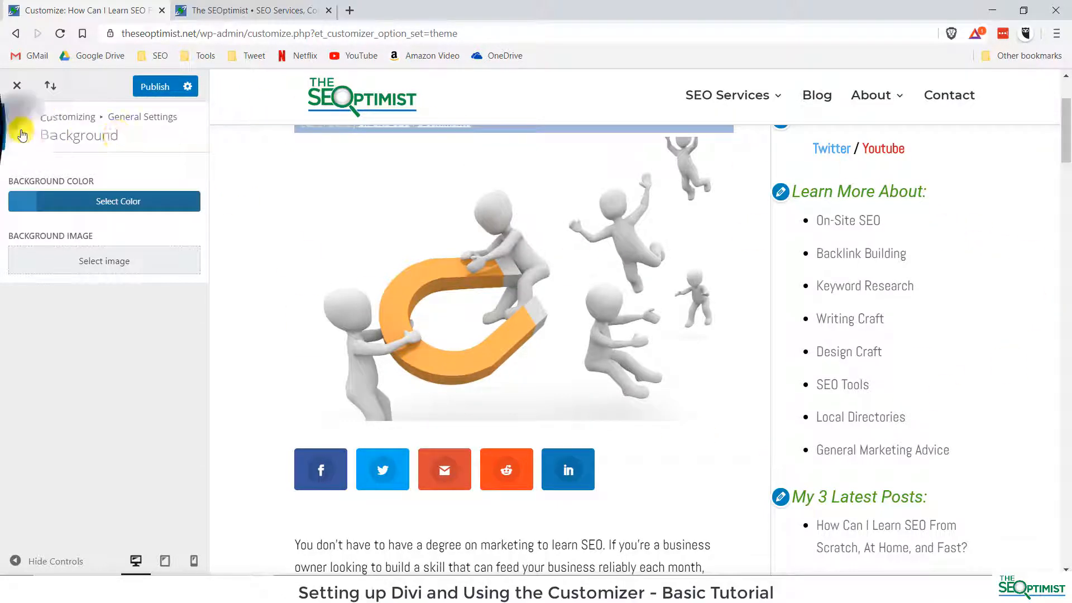
left_click(20, 132)
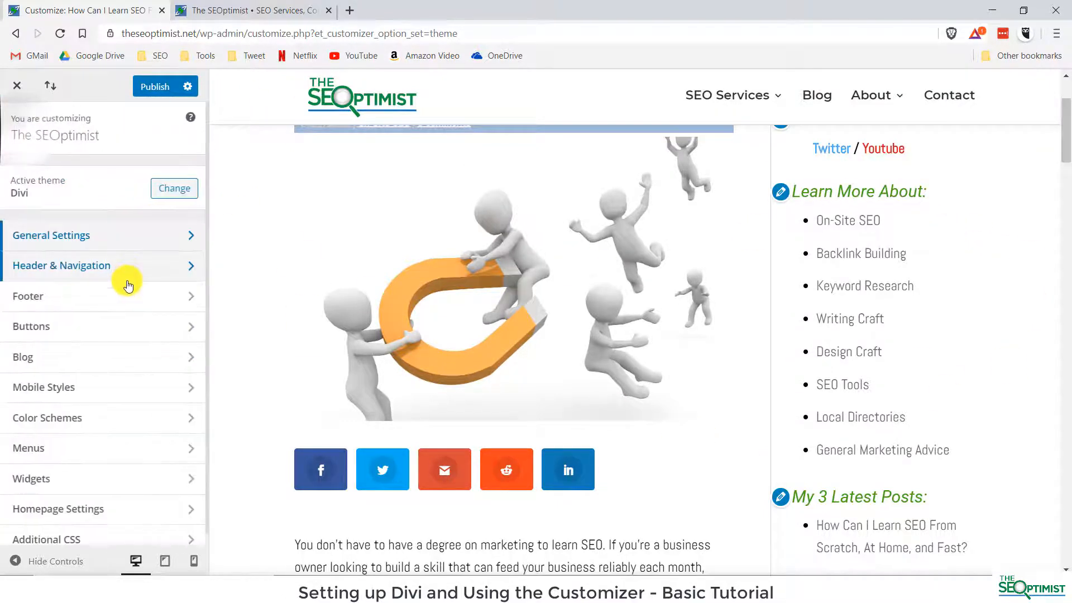
left_click(65, 285)
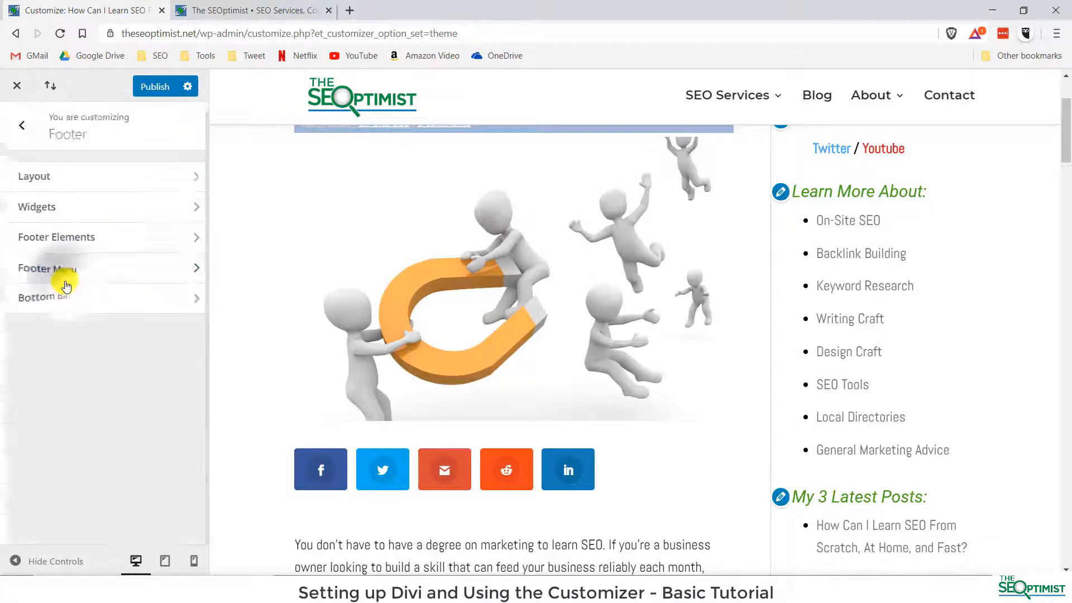
left_click(22, 126)
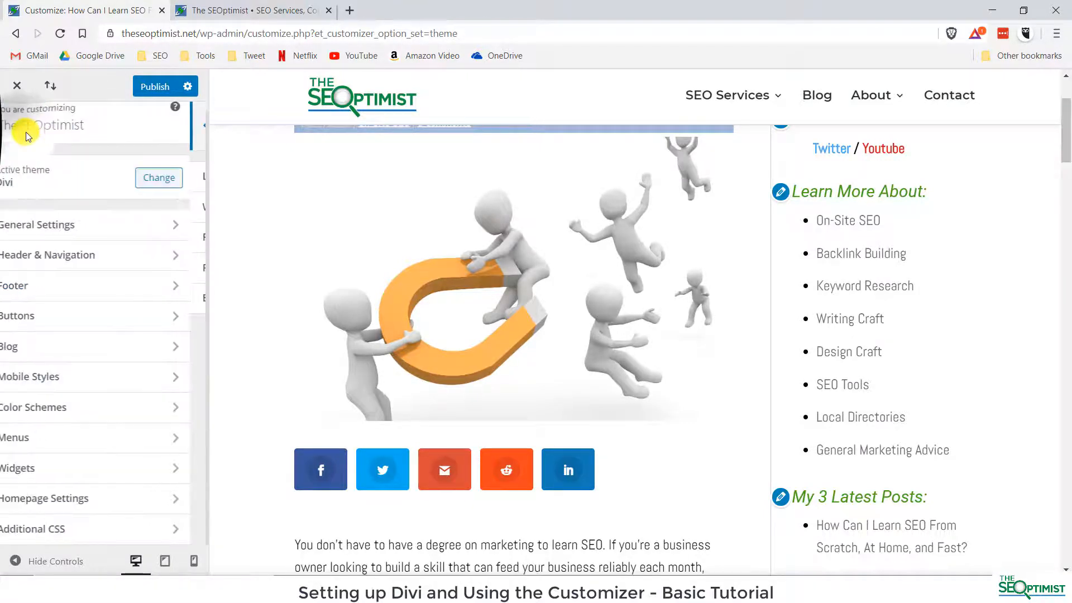
left_click(91, 256)
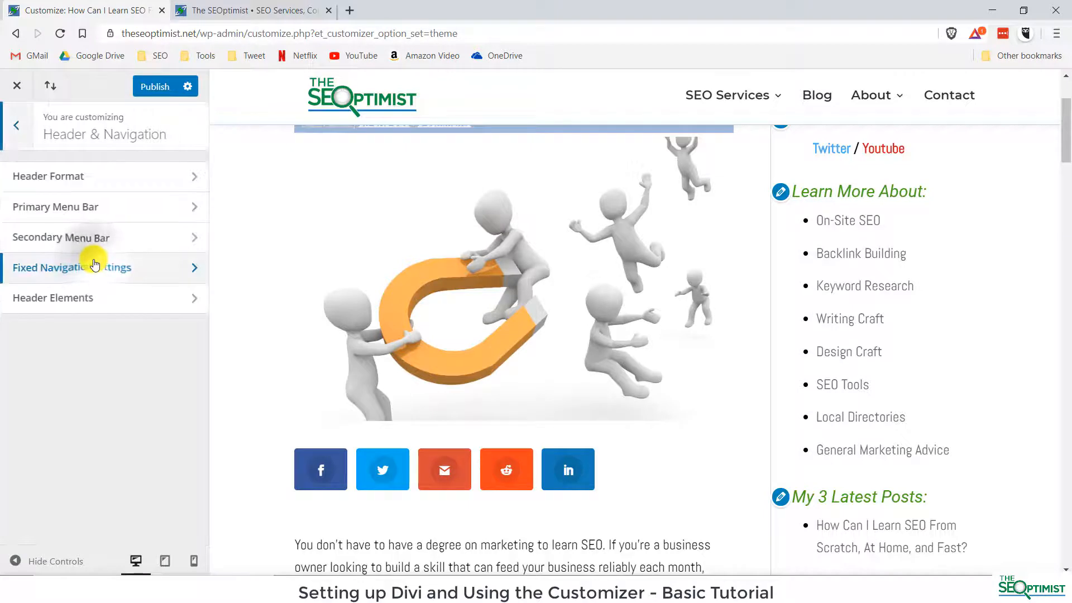
left_click(99, 178)
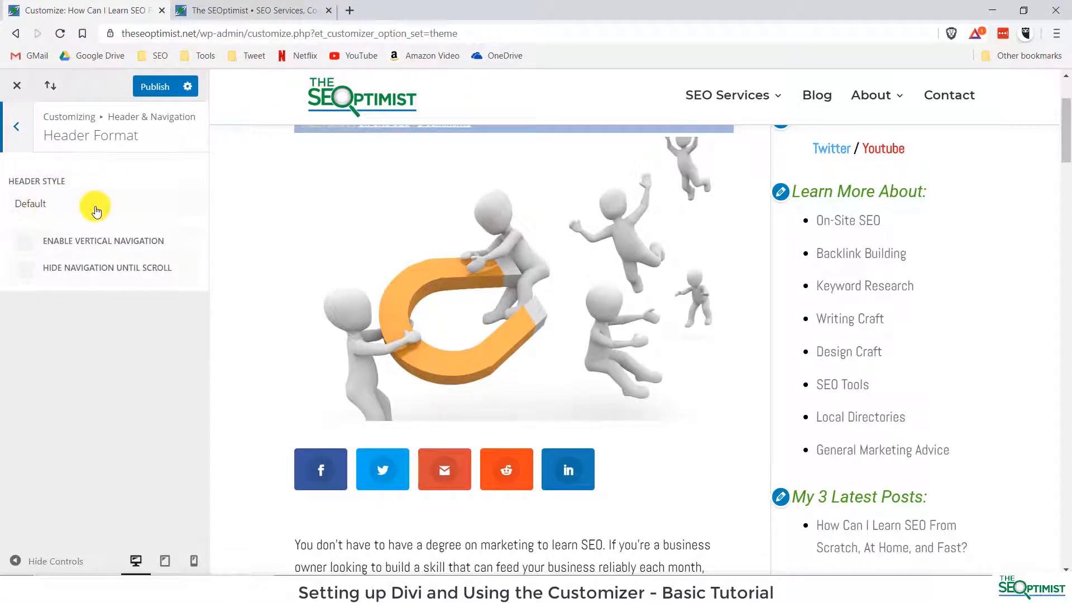
Try the Centered and Centered Inline Logo header styles on the site preview
left_click(97, 208)
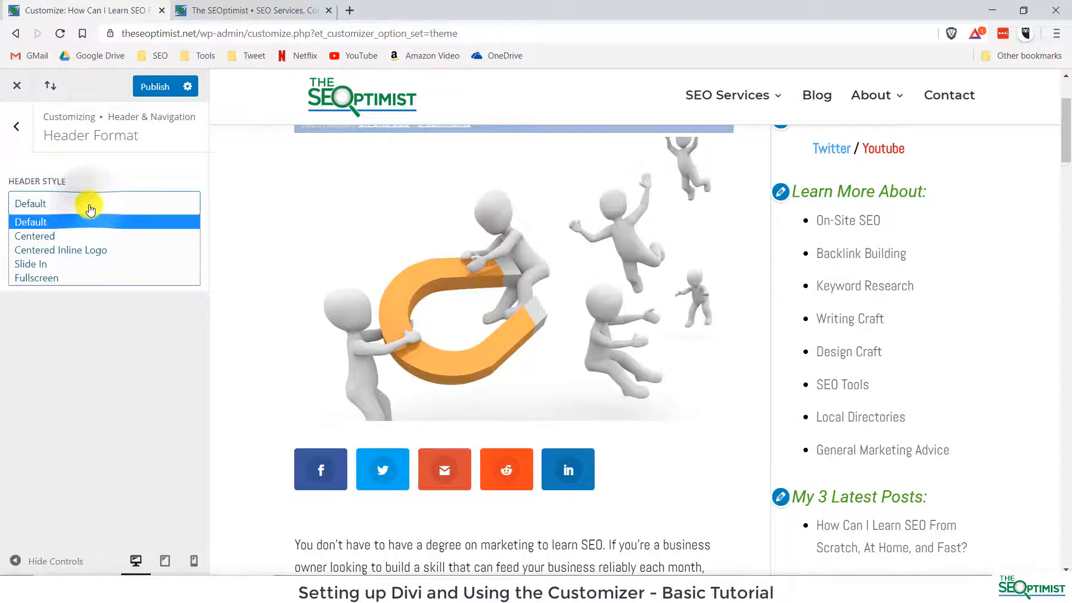
left_click(57, 236)
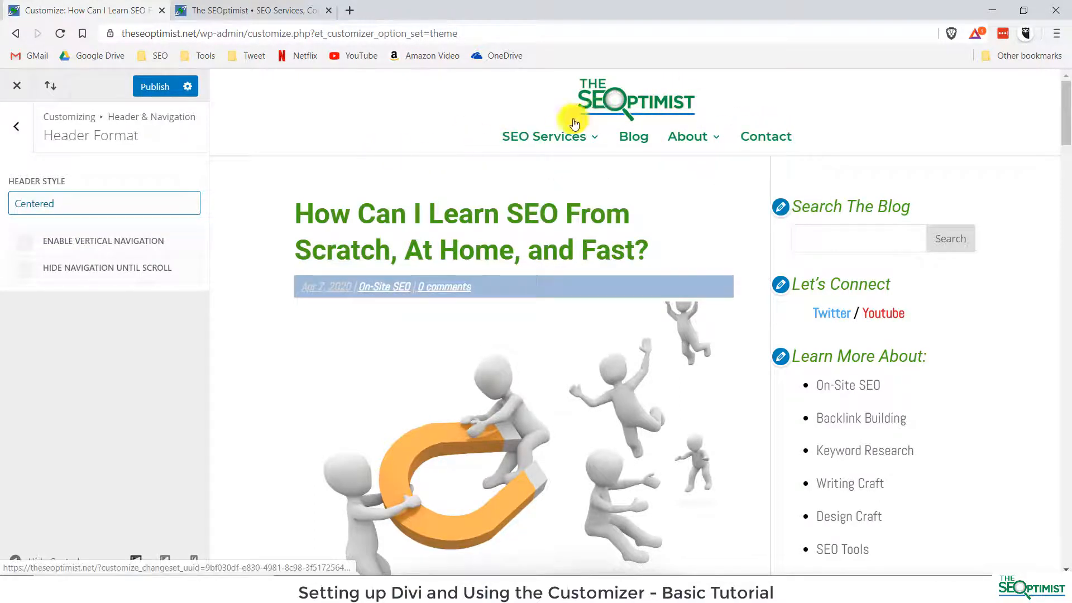
left_click(83, 204)
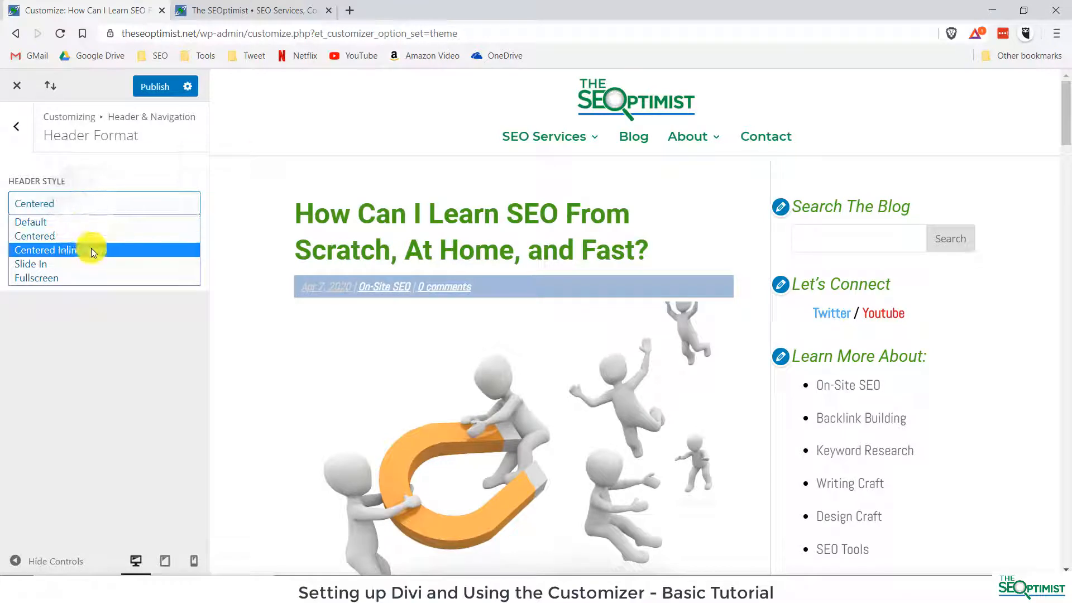
left_click(92, 250)
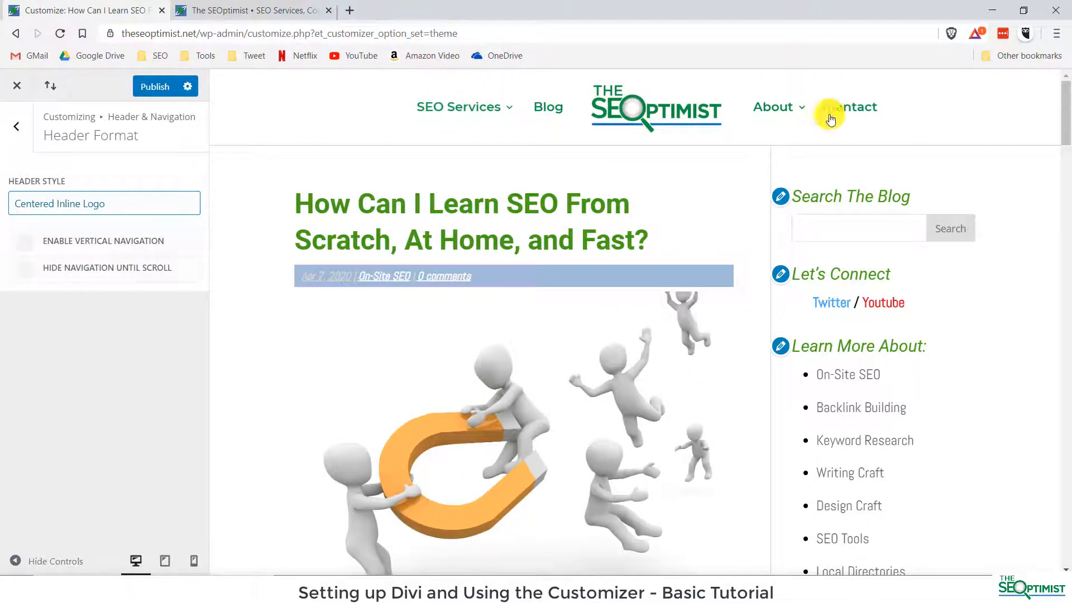
Set the header style to Slide In, and open and close its slide-in menu in the preview
left_click(115, 208)
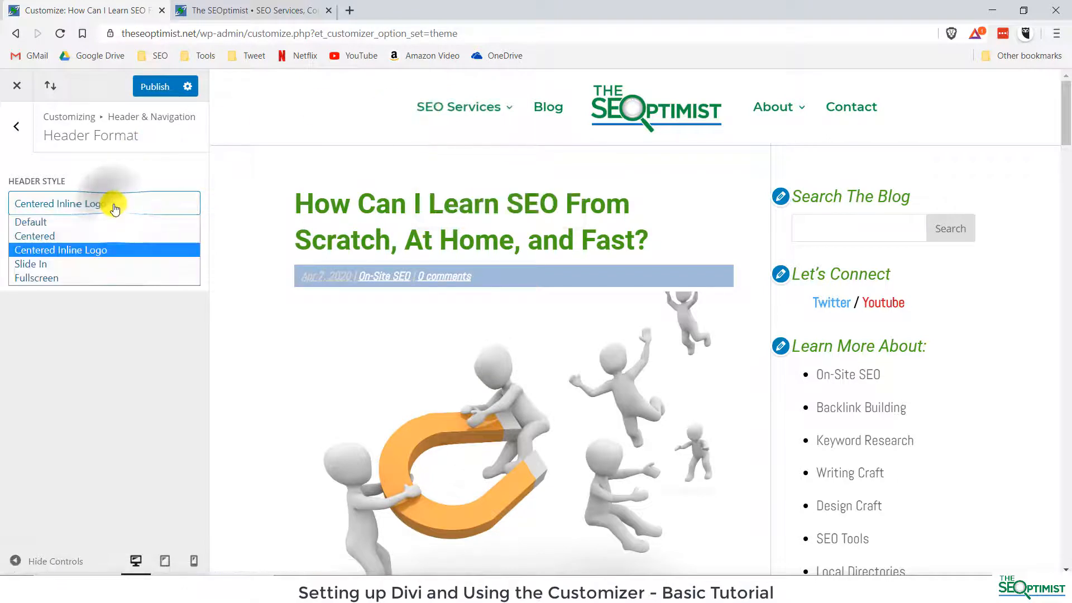
left_click(80, 263)
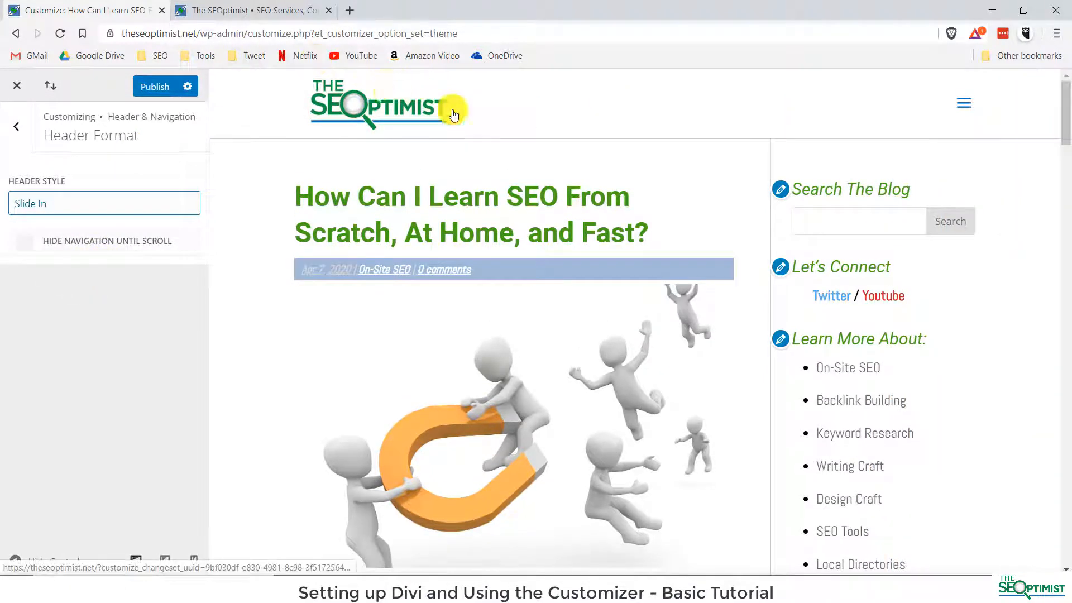
left_click(970, 106)
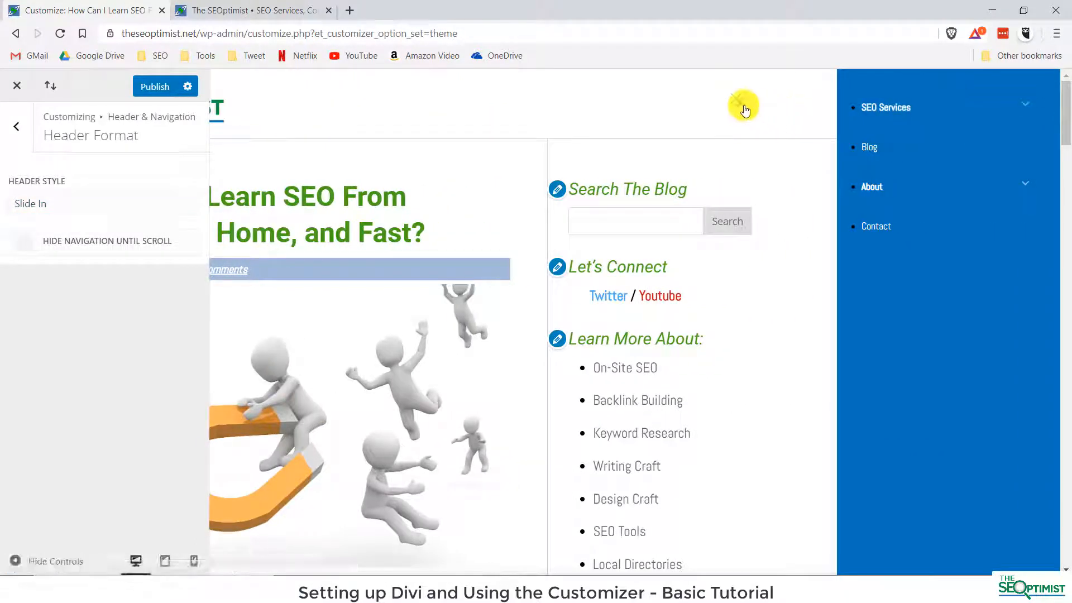
left_click(742, 105)
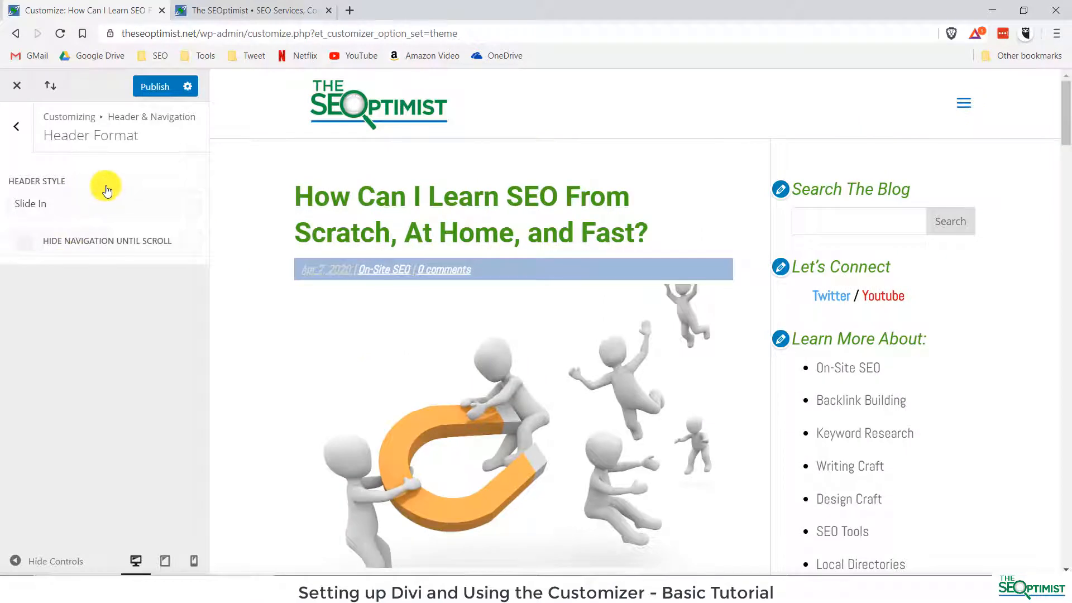
Try the Fullscreen header style on the site preview, and set the header style back to Default
left_click(72, 207)
left_click(65, 276)
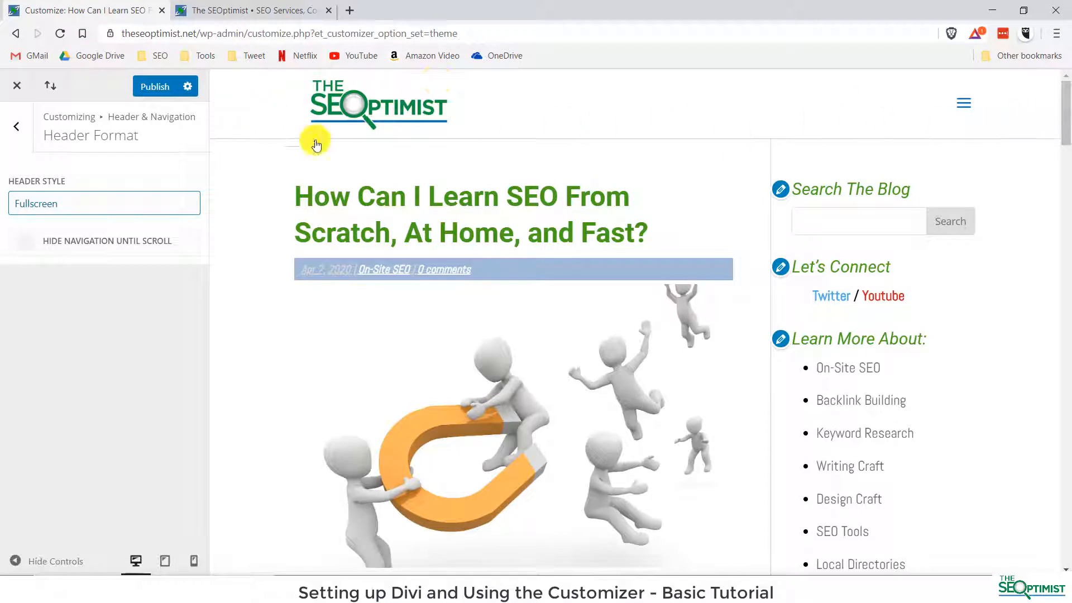
left_click(80, 204)
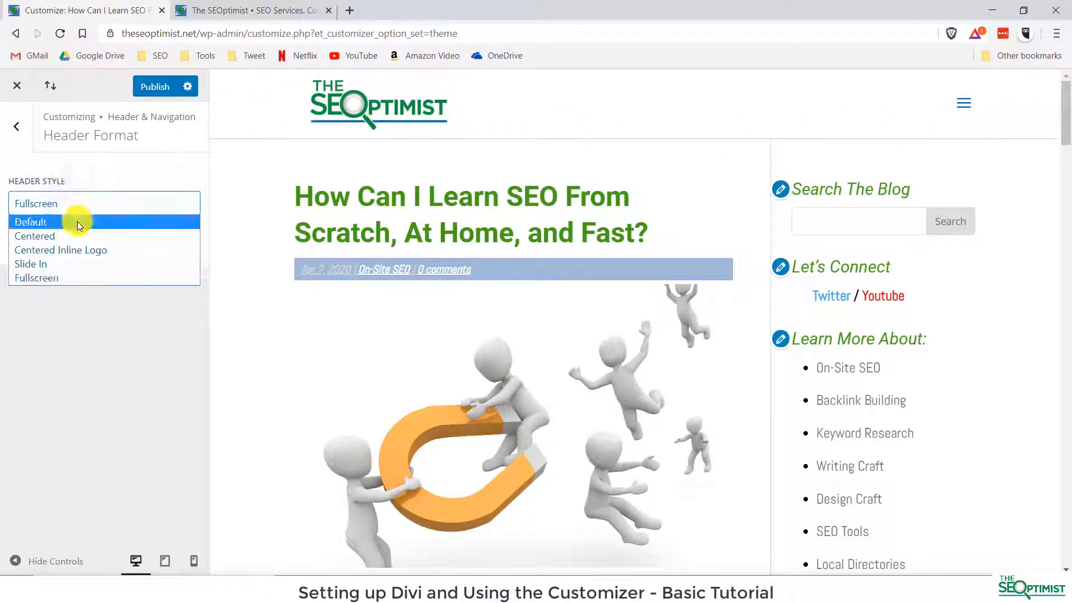
left_click(42, 223)
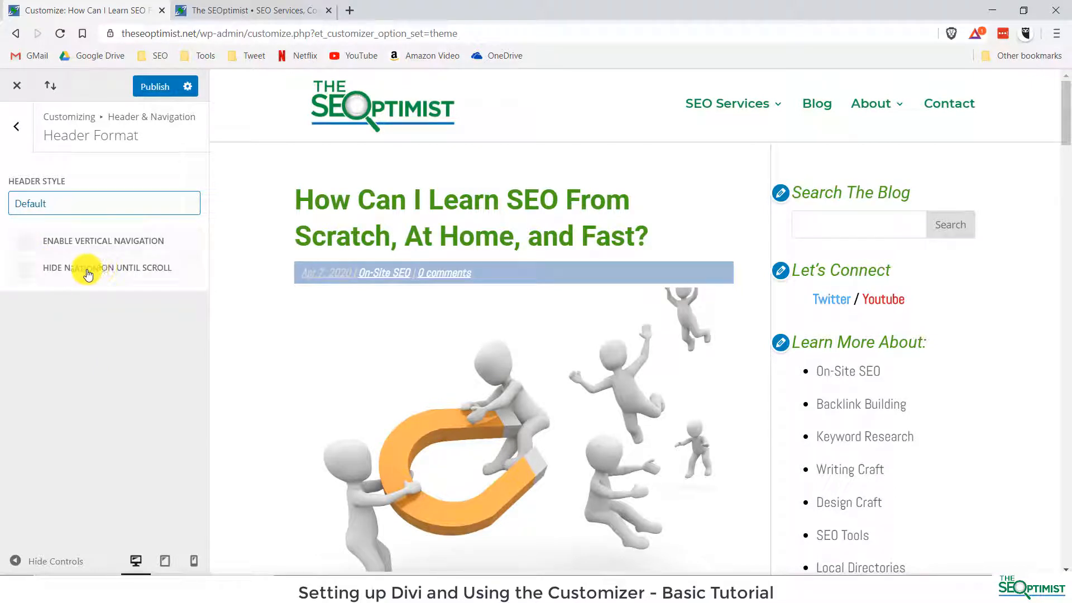
Leave the Header Format settings and open the Primary Menu Bar settings under Header & Navigation
scroll(646, 249, "down", 2)
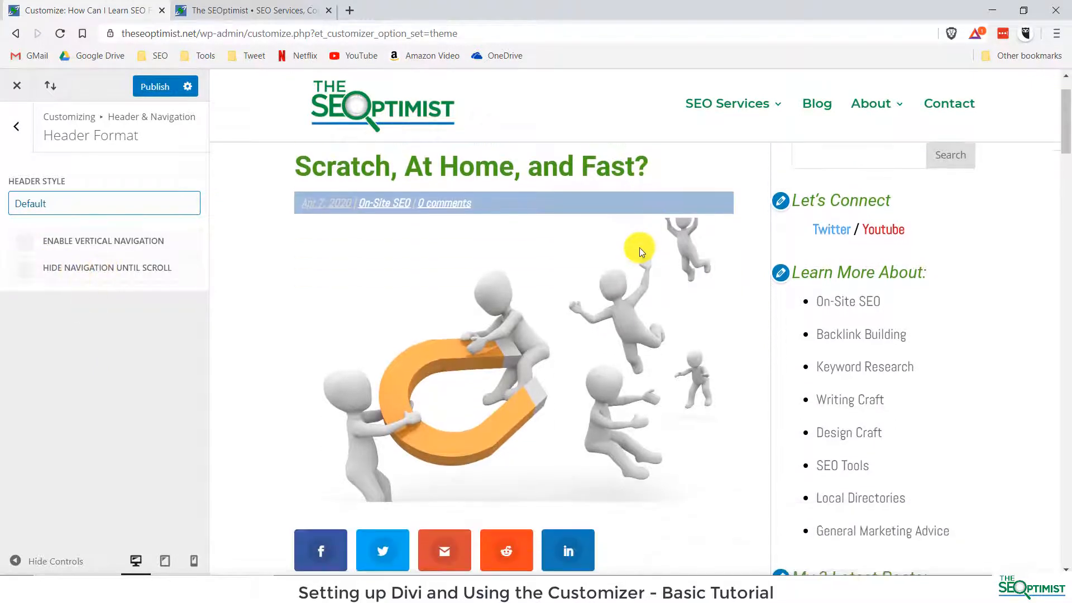
left_click(16, 127)
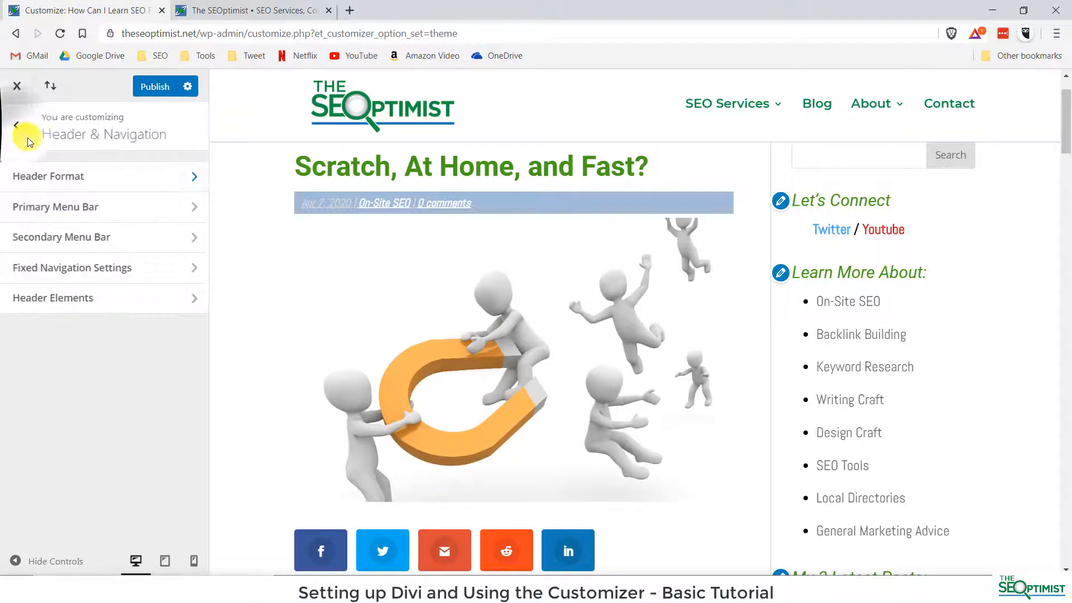
left_click(80, 209)
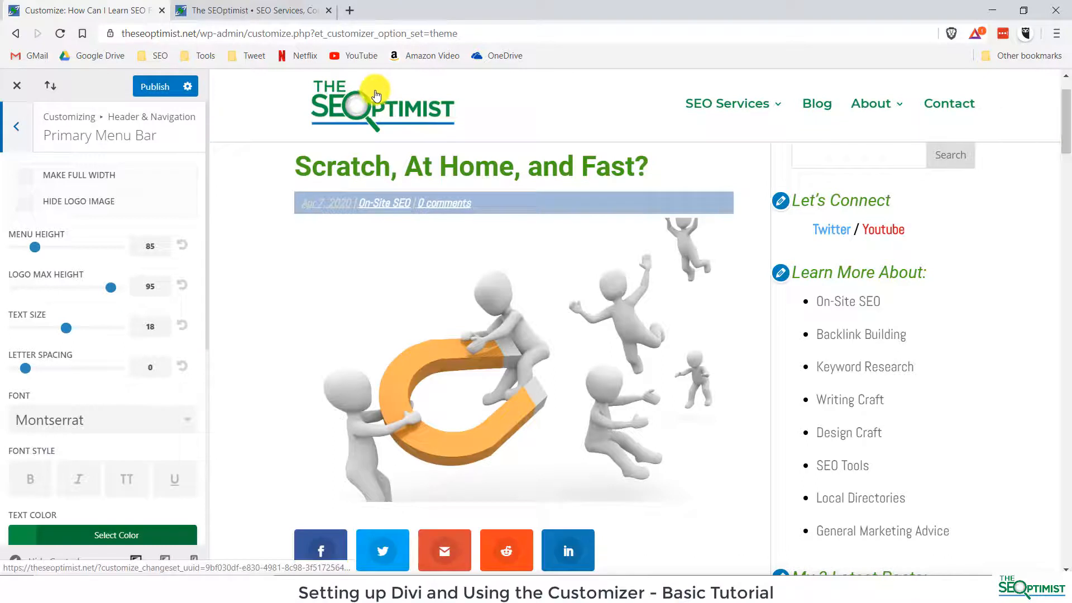
Try the Make Full Width and Hide Logo Image options on the primary menu bar, turning each one back off
left_click(26, 179)
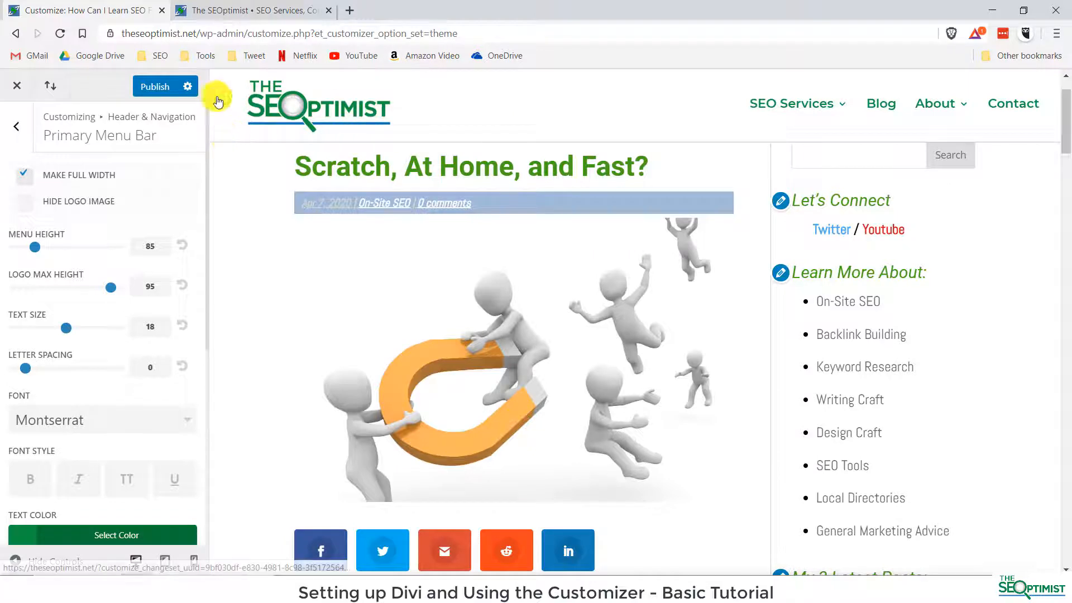
left_click(25, 176)
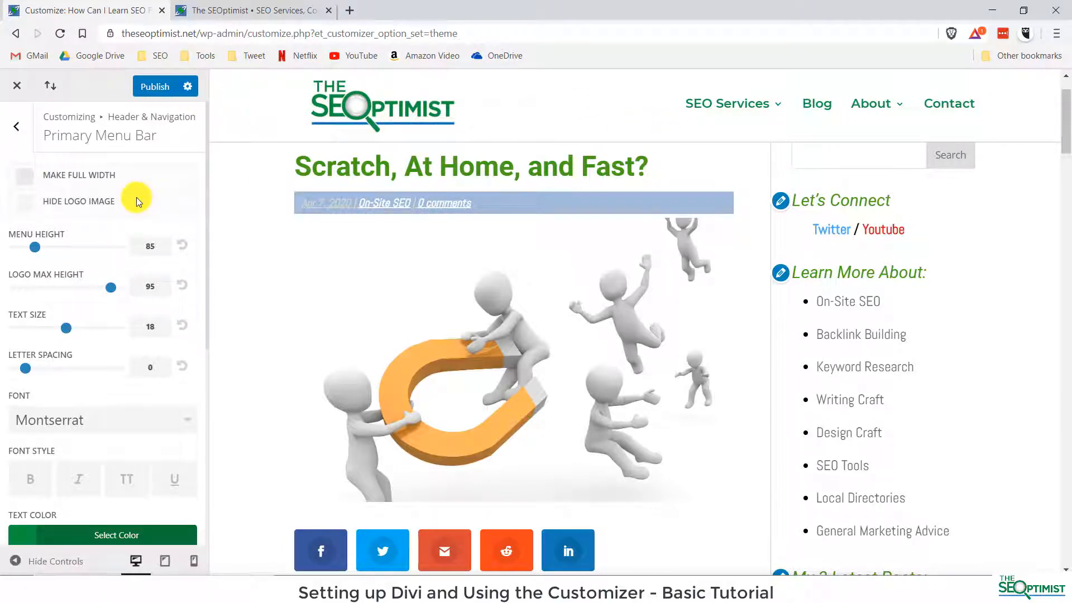
left_click(27, 206)
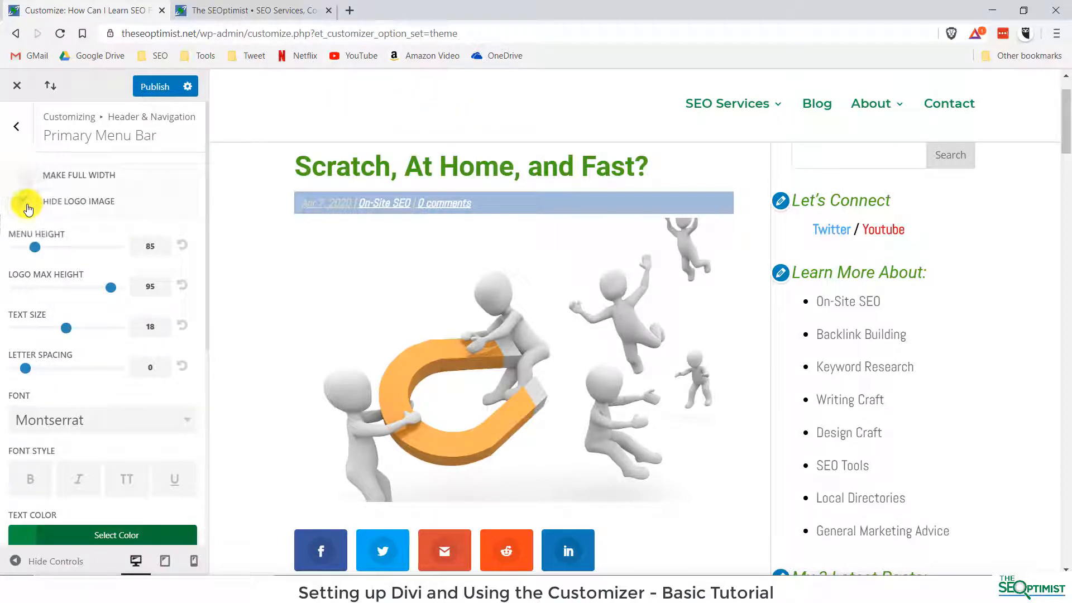
left_click(27, 208)
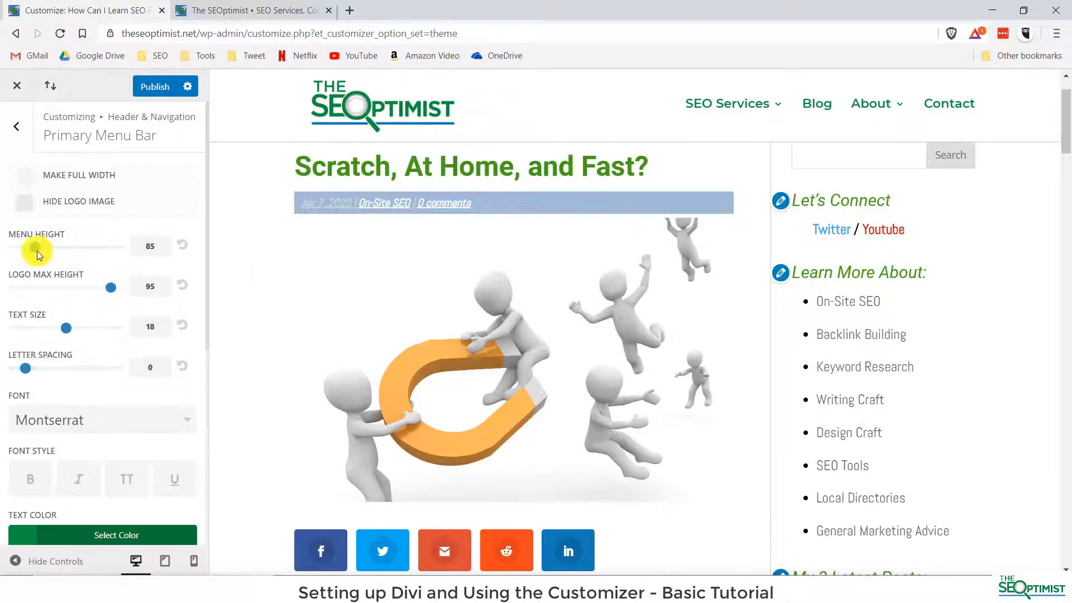
Try a primary menu height of 153, and settle on a menu height of 86 with a logo max height of 96
left_click_drag(35, 246, 61, 249)
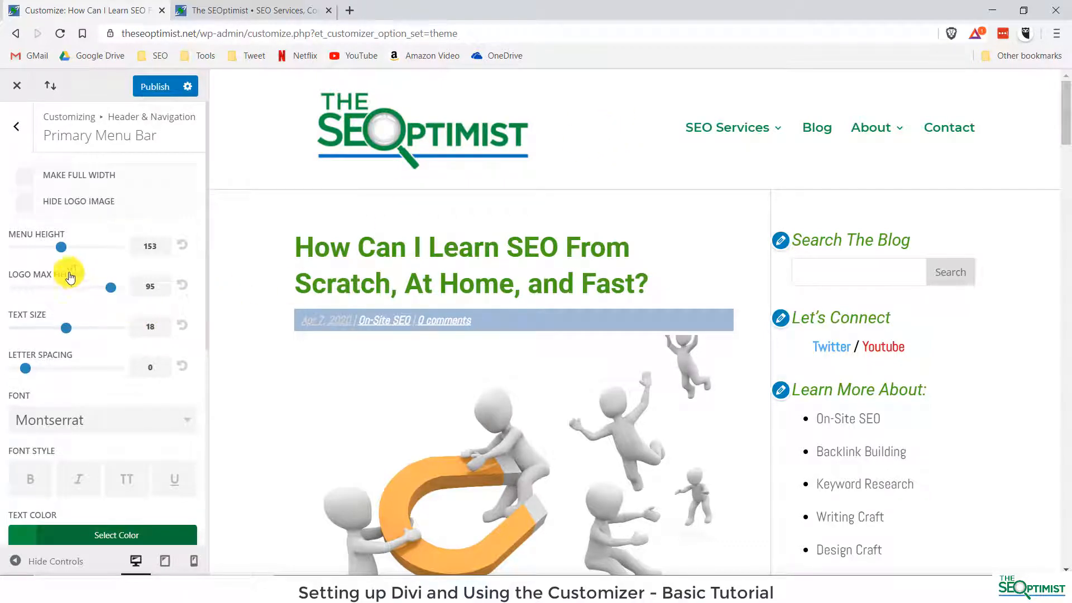
left_click_drag(60, 247, 36, 253)
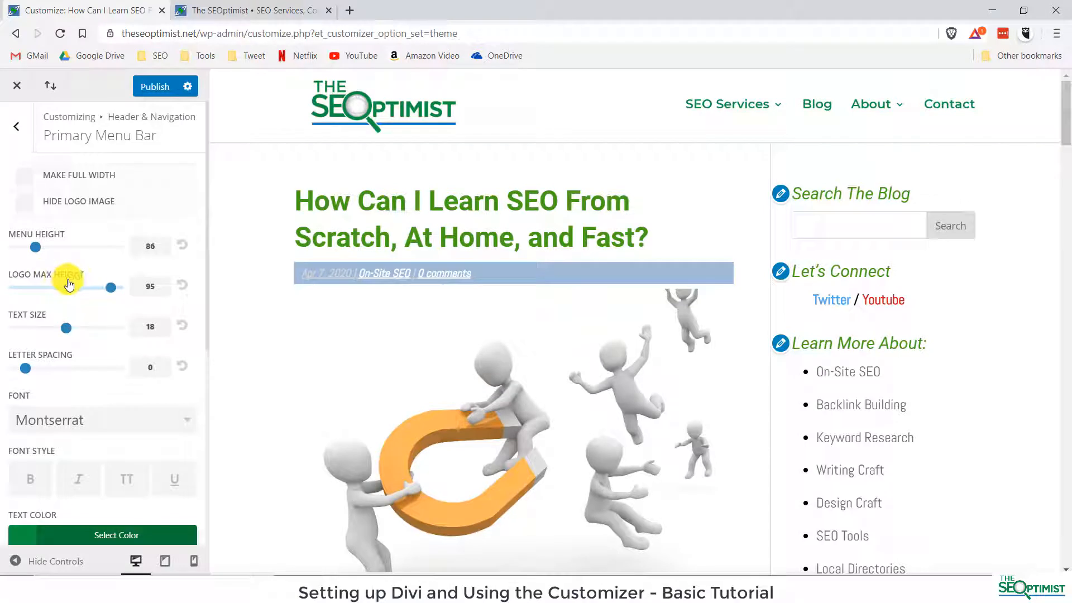
left_click(157, 287)
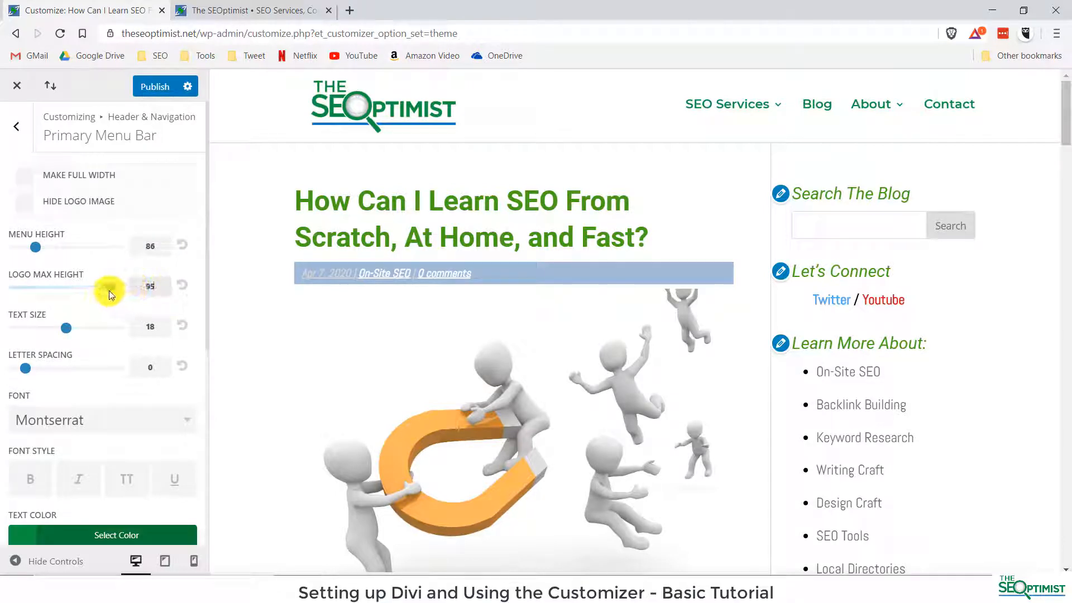
mouse_move(111, 289)
left_mouse_down()
mouse_move(30, 300)
mouse_move(115, 299)
left_mouse_up()
Set the primary menu's text size to 21 and, after trying a letter spacing of 4, its letter spacing to 1
scroll(170, 222, "down", 1)
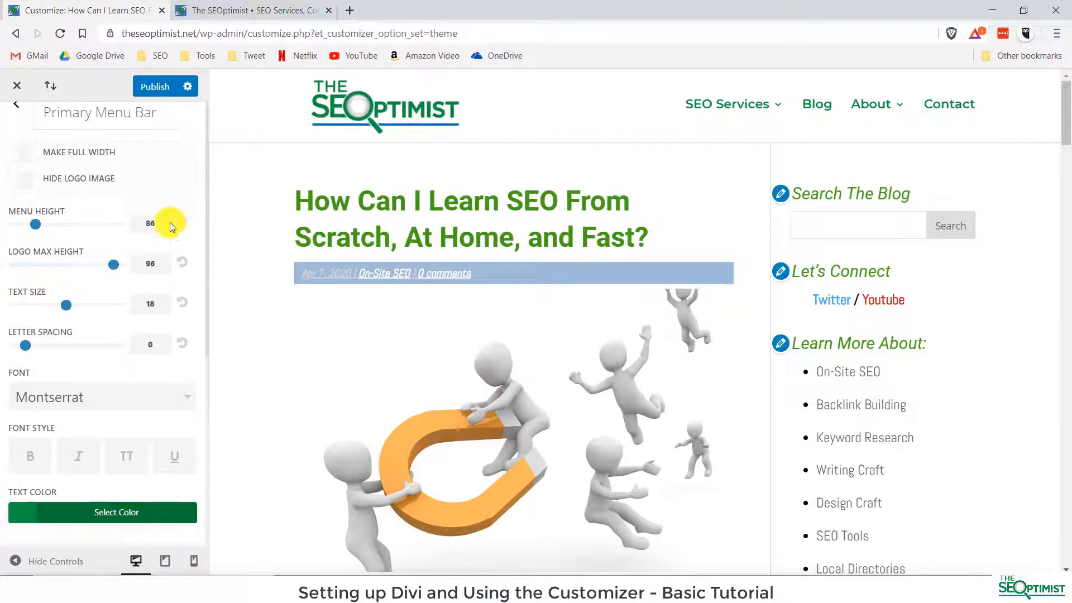
left_click_drag(71, 260, 94, 264)
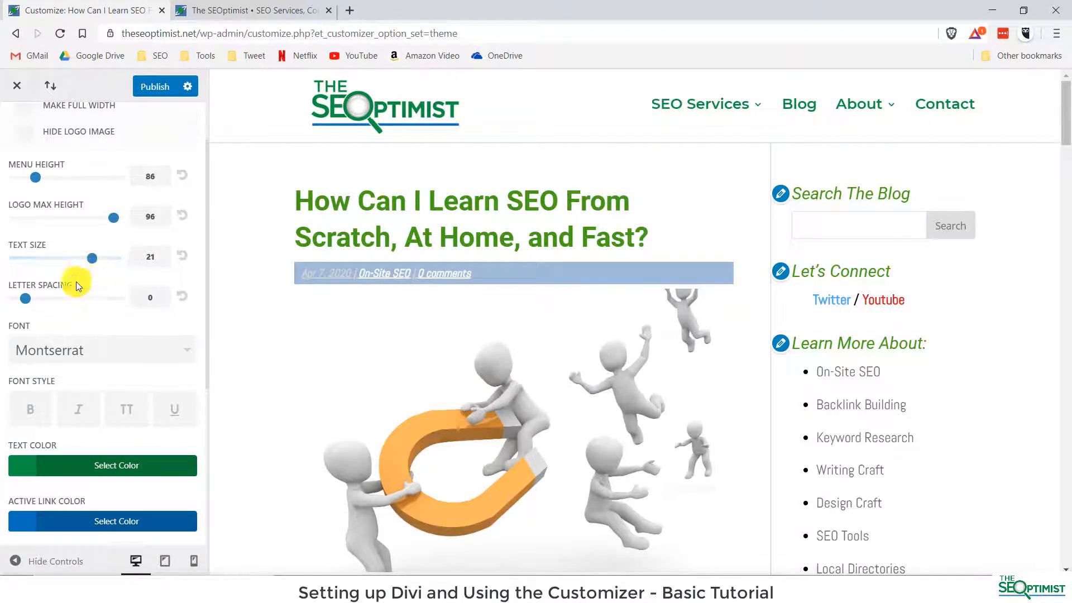
left_click(25, 300)
left_click_drag(25, 299, 67, 303)
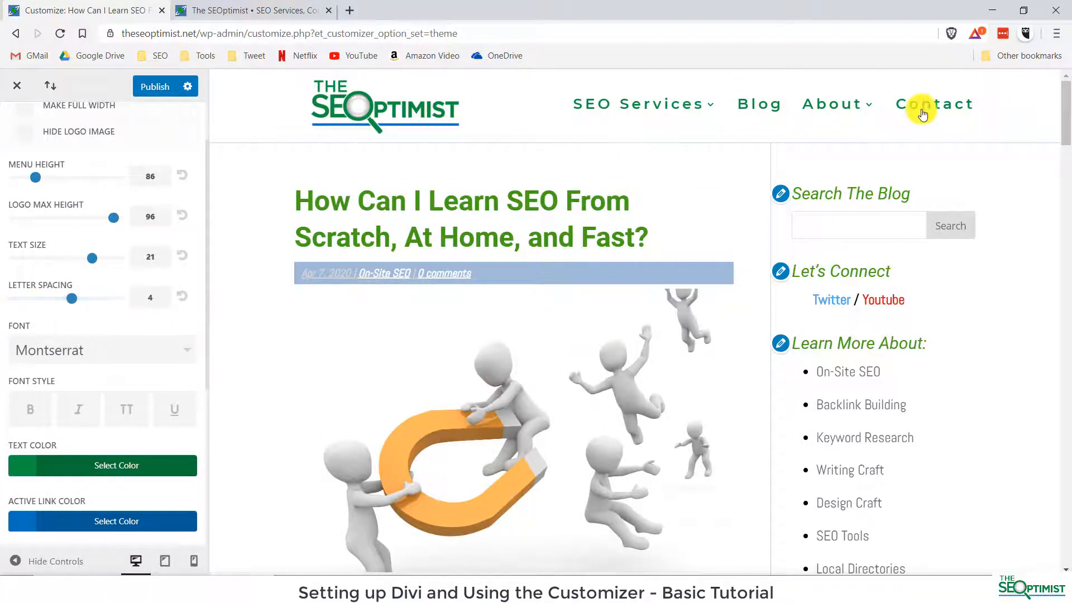
left_click_drag(71, 298, 39, 299)
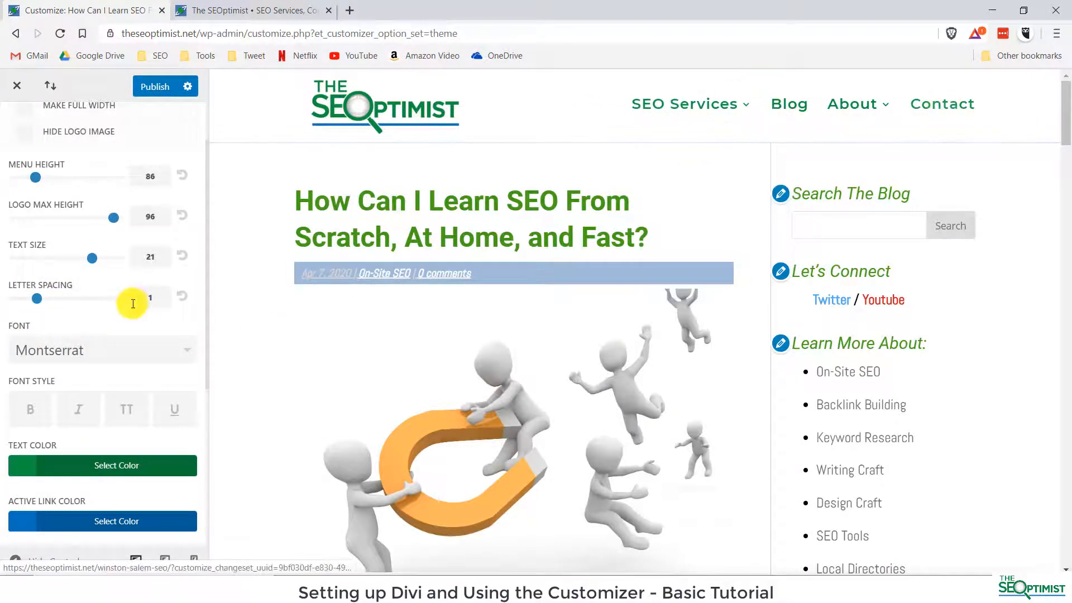
Open the Blog page in the preview and examine how the active link color appears in the primary menu
scroll(132, 307, "down", 1)
scroll(133, 311, "down", 2)
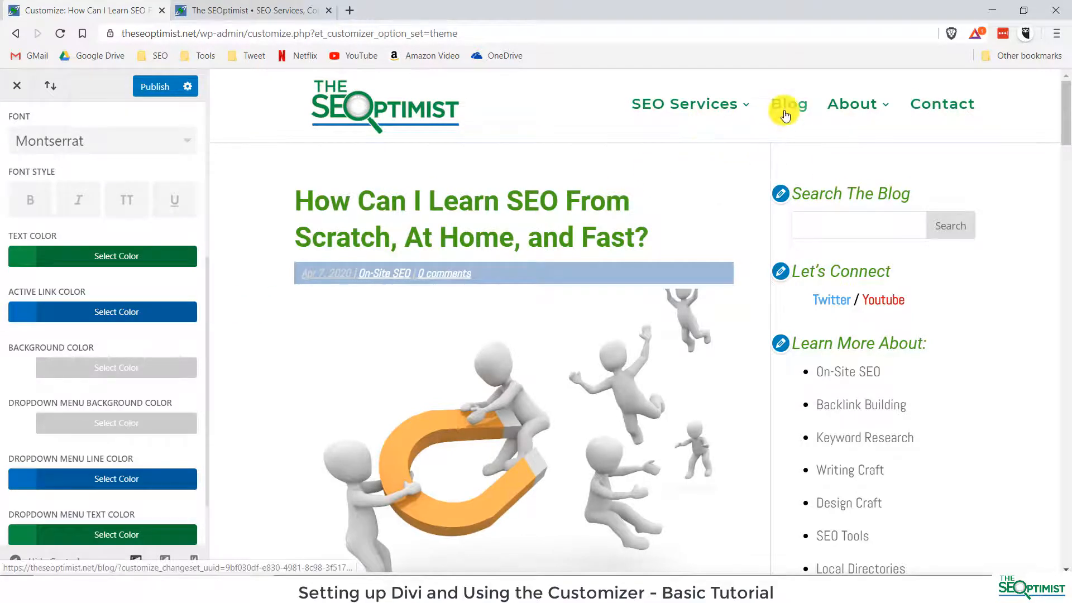
left_click(844, 383)
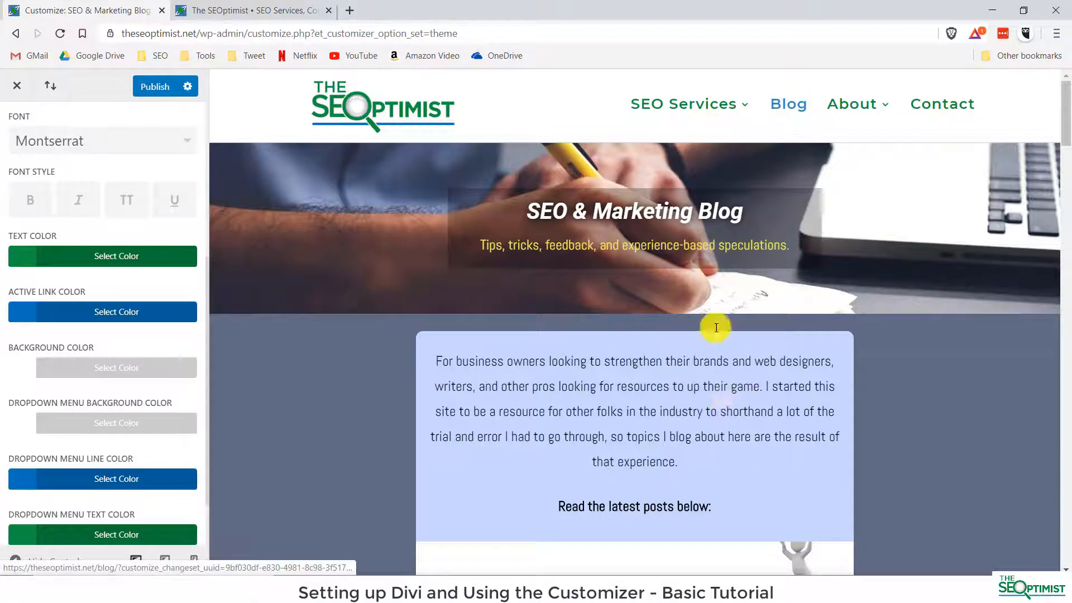
mouse_move(706, 134)
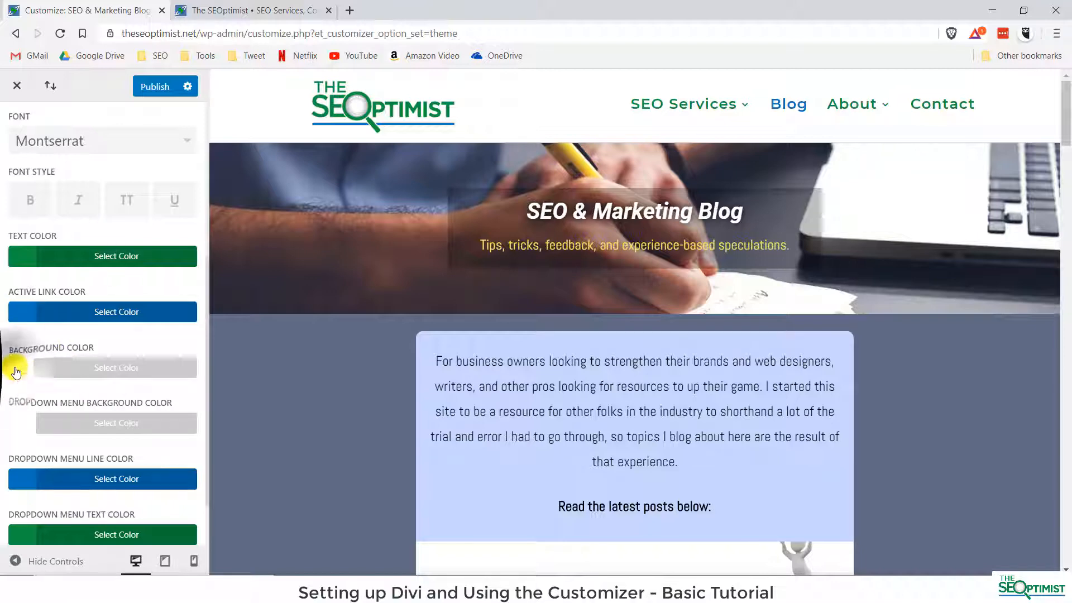
Try yellow (#edf000) as the primary menu's background color, and restore it to white (#ffffff)
left_click(16, 368)
scroll(84, 435, "down", 3)
left_click(84, 427)
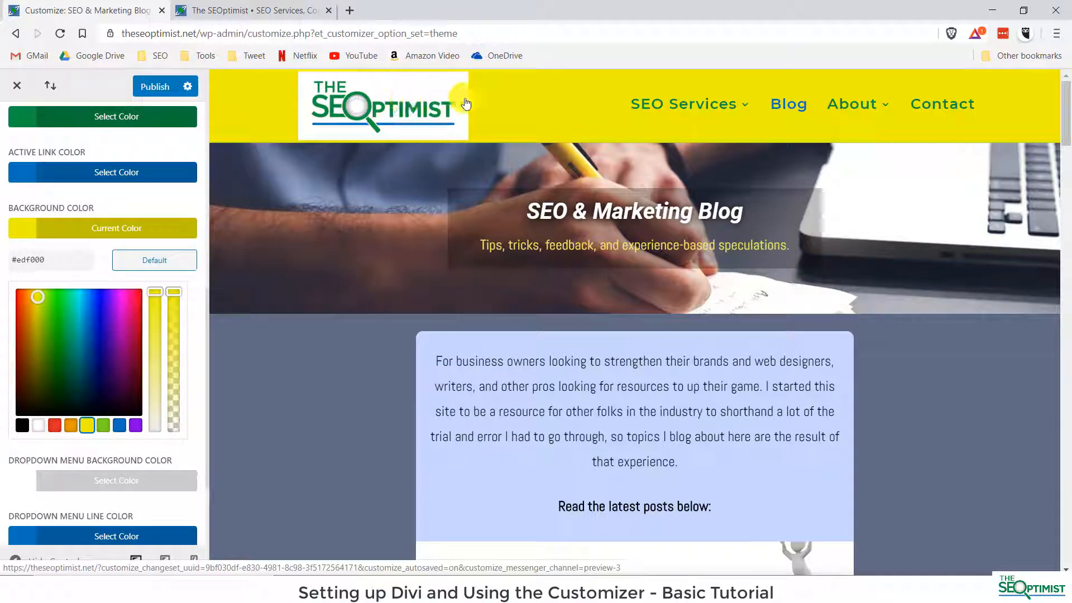
left_click(38, 426)
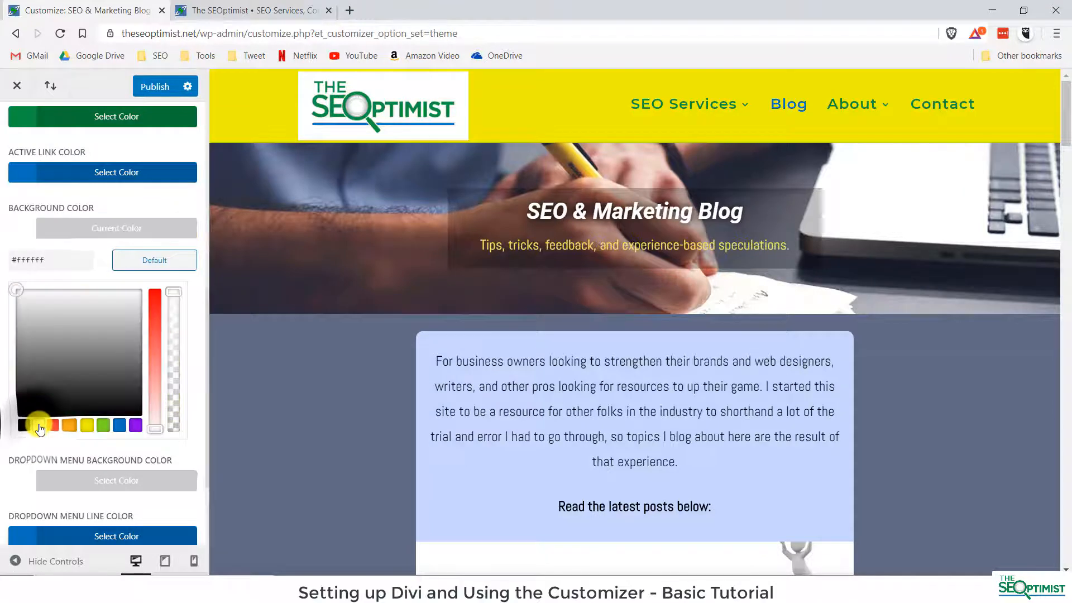
Try orange (#e09900) as the dropdown menu background color, and restore it to white (#ffffff)
left_click(24, 482)
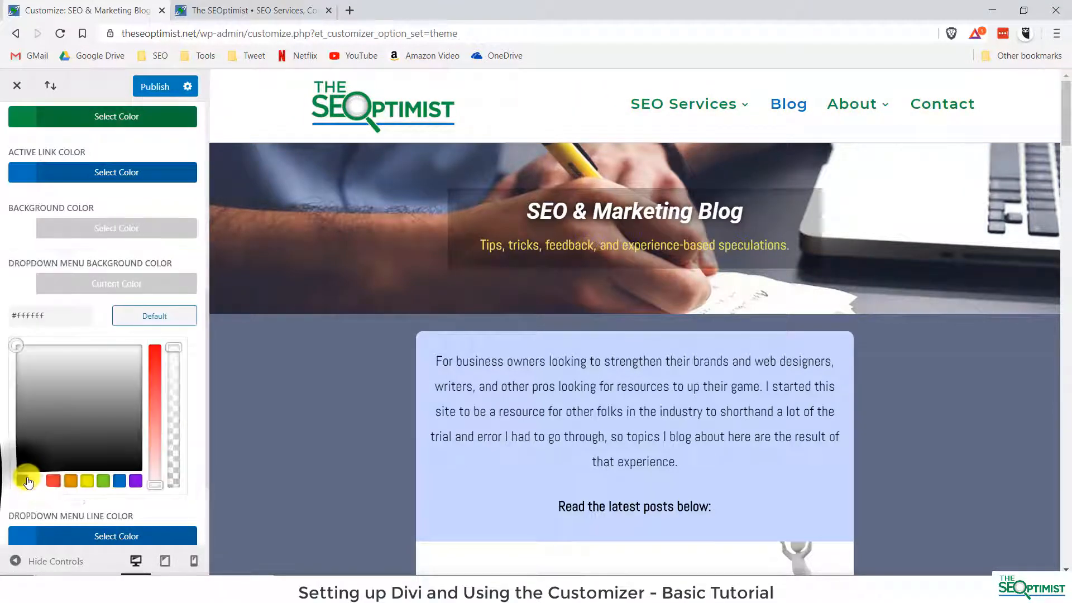
left_click(72, 484)
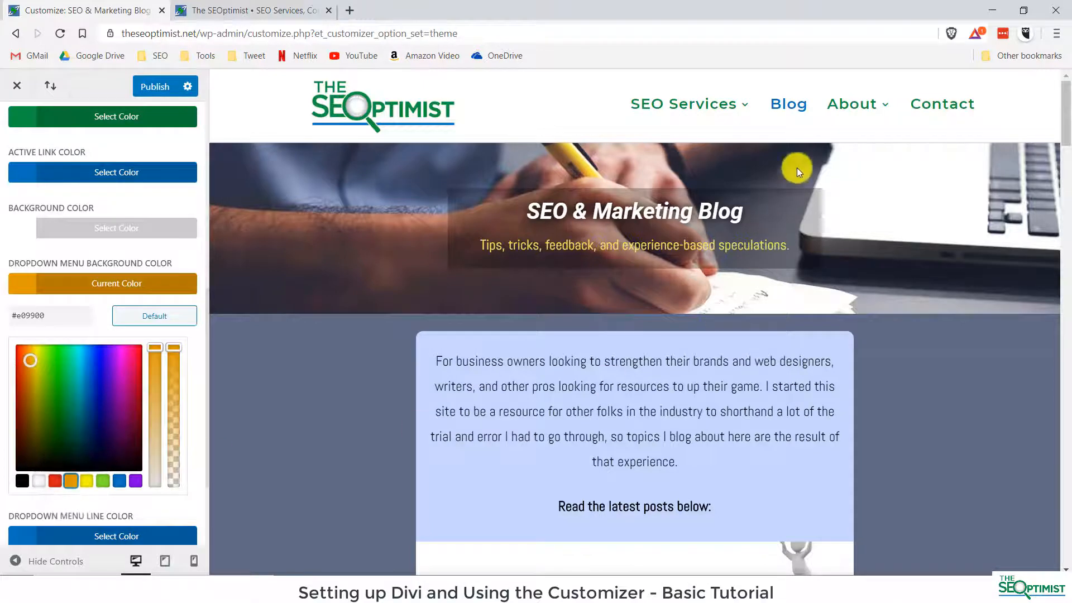
mouse_move(749, 105)
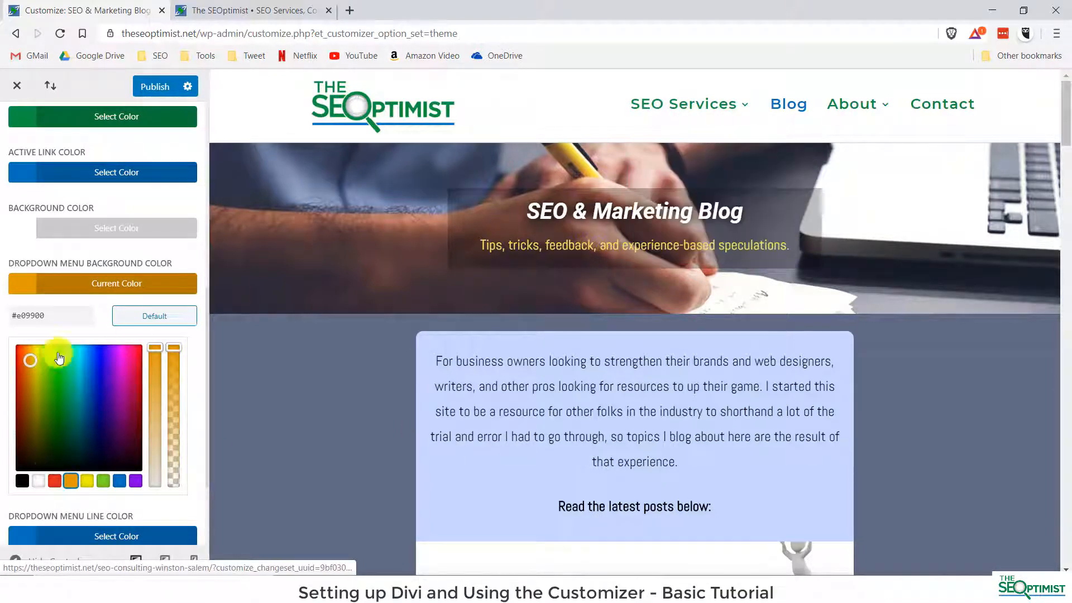
left_click(38, 481)
Examine the dropdown menu's line color, text color and animation options against the SEO Services submenu in the preview
scroll(58, 459, "down", 1)
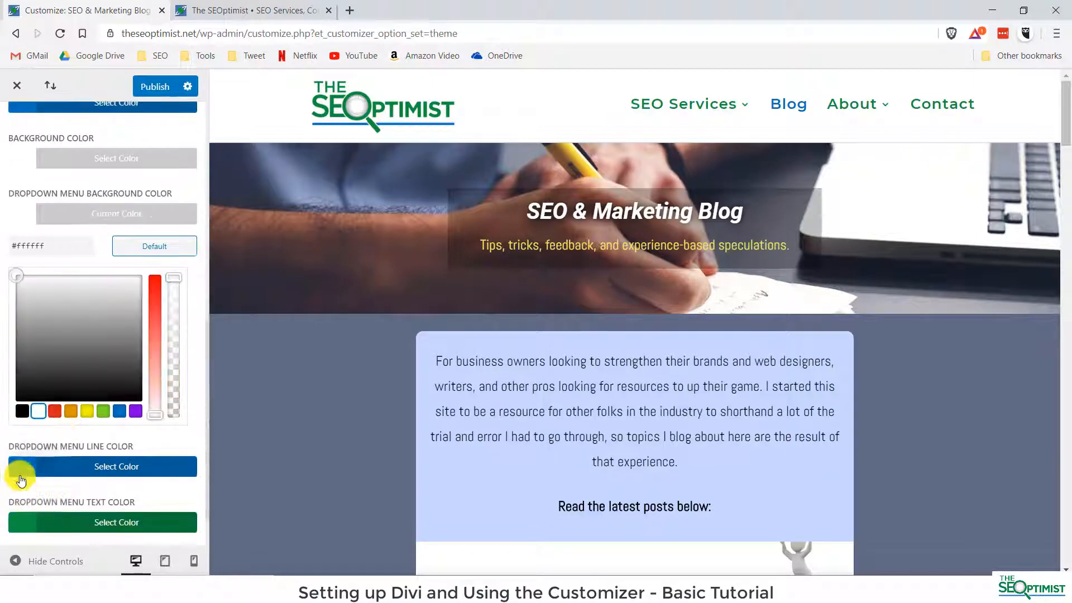
mouse_move(718, 104)
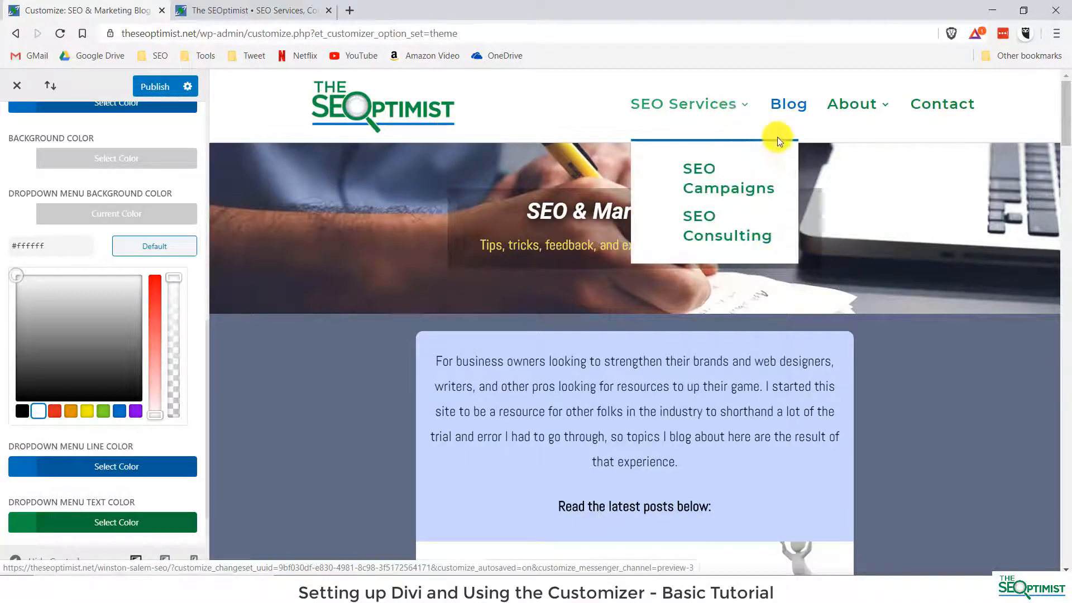
mouse_move(671, 108)
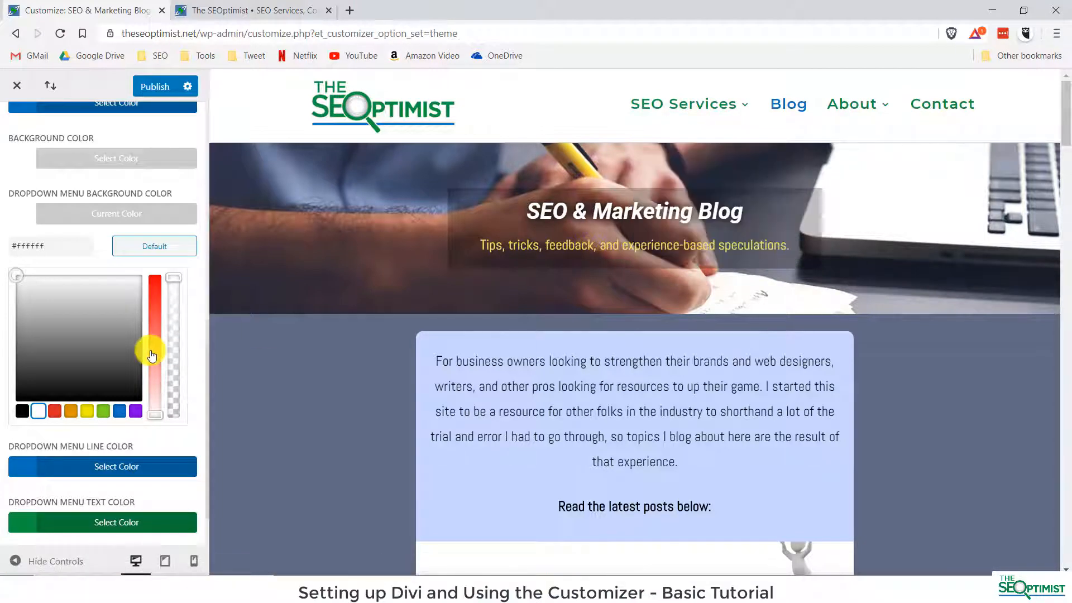
scroll(148, 347, "down", 1)
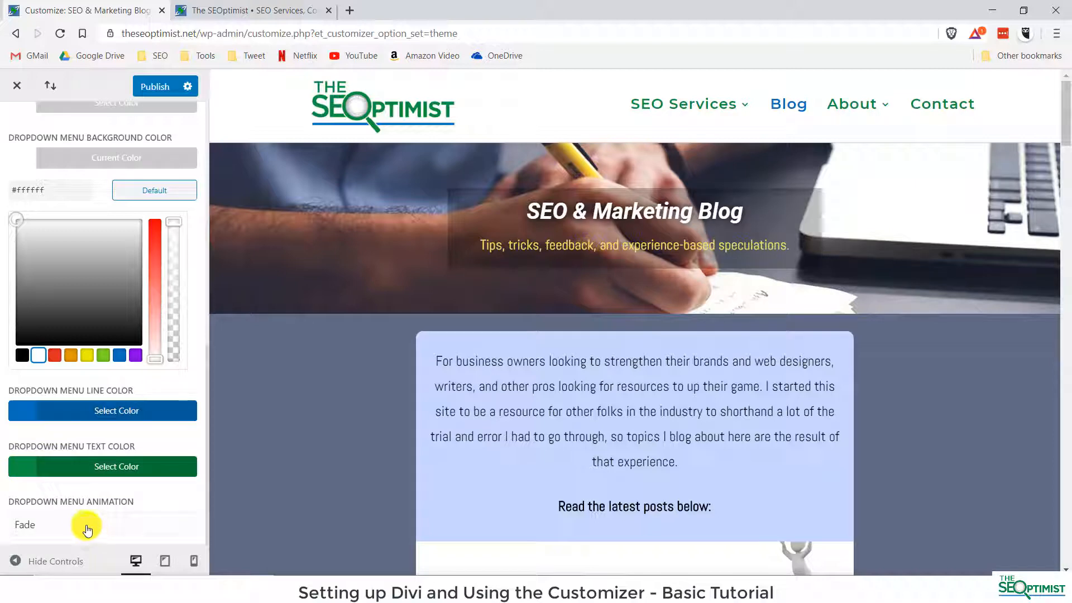
left_click(42, 522)
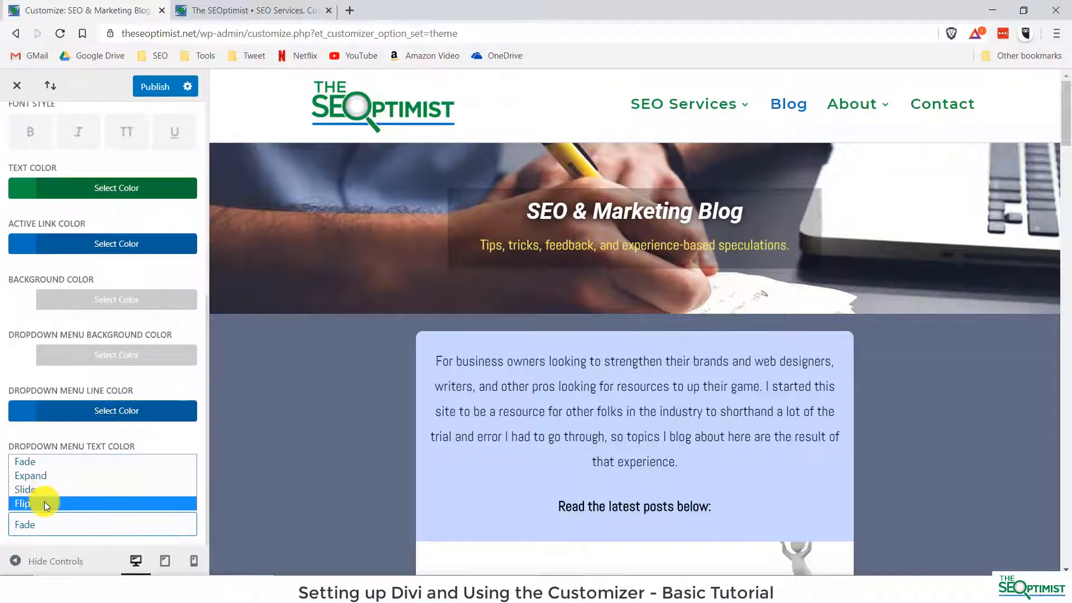
left_click(3, 476)
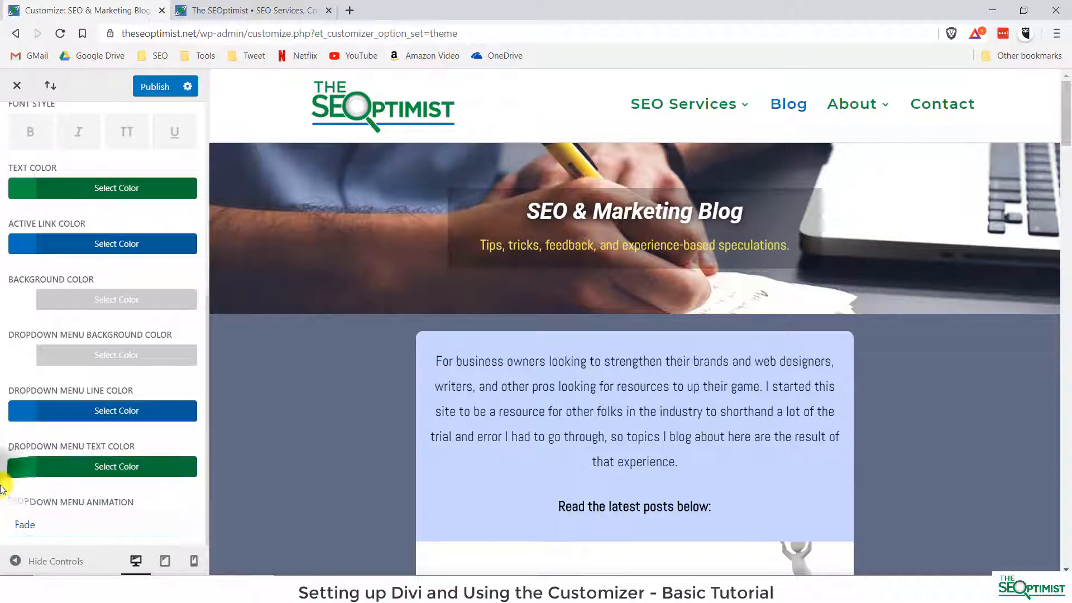
Open the Fixed Navigation Settings under Header & Navigation and examine the fixed menu further down the Blog page preview
scroll(28, 305, "up", 1)
scroll(25, 195, "up", 4)
left_click(17, 129)
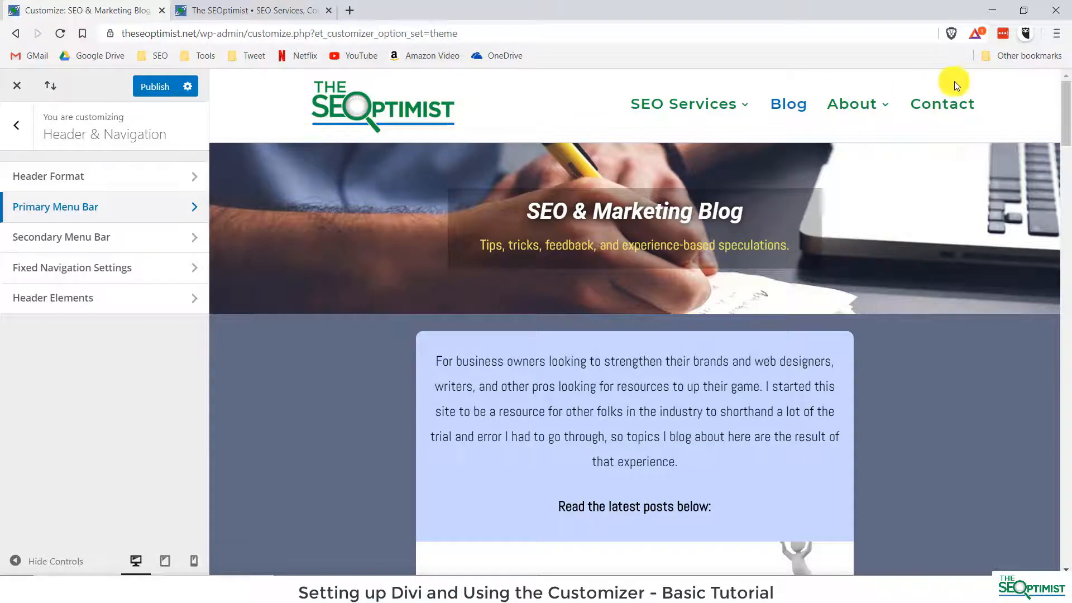
left_click(136, 274)
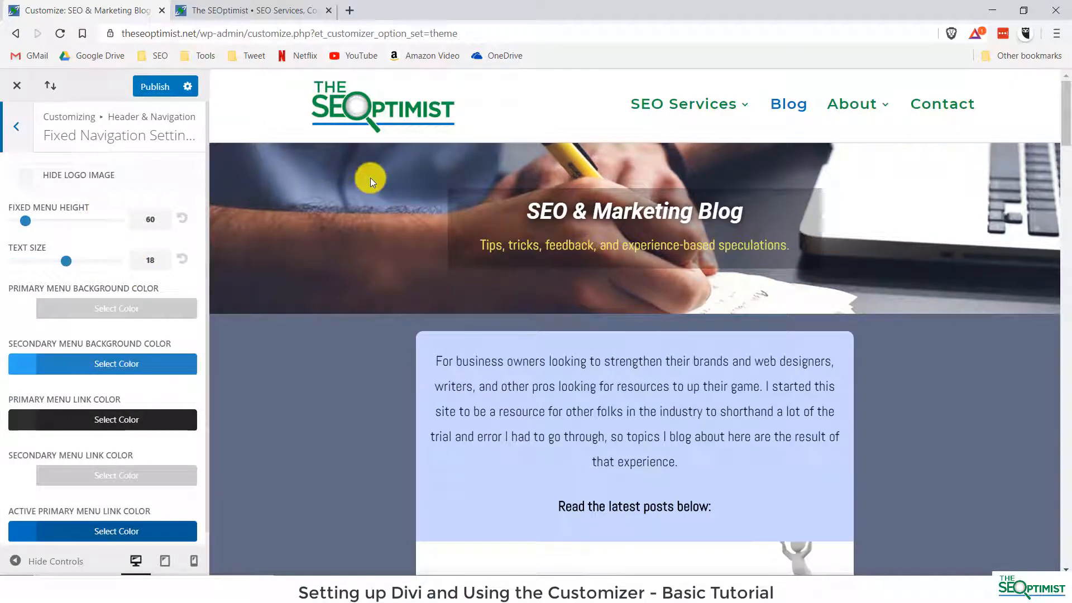
scroll(715, 260, "down", 3)
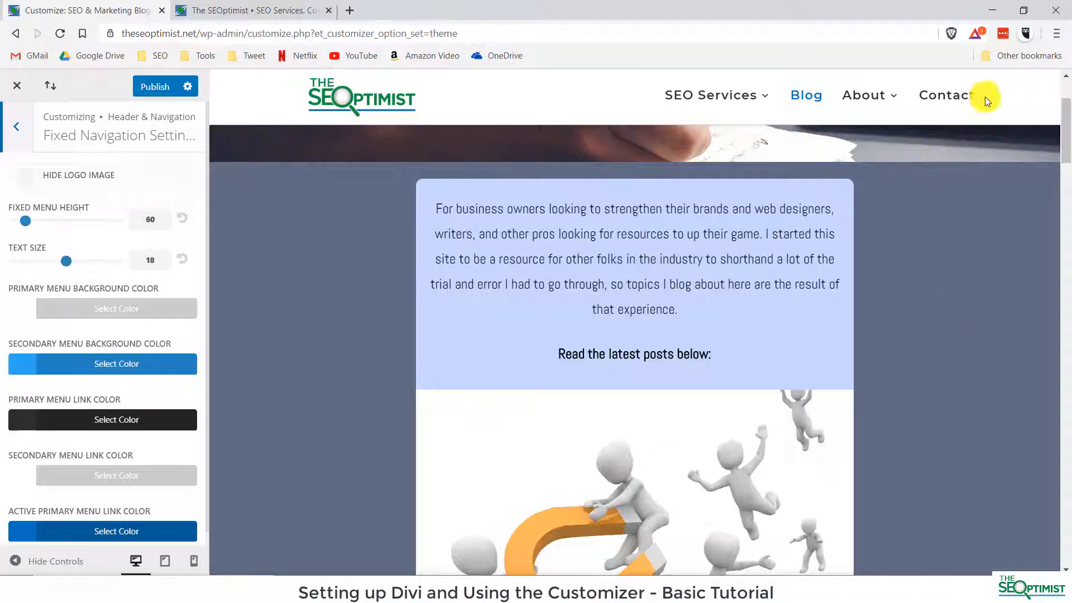
scroll(704, 321, "down", 10)
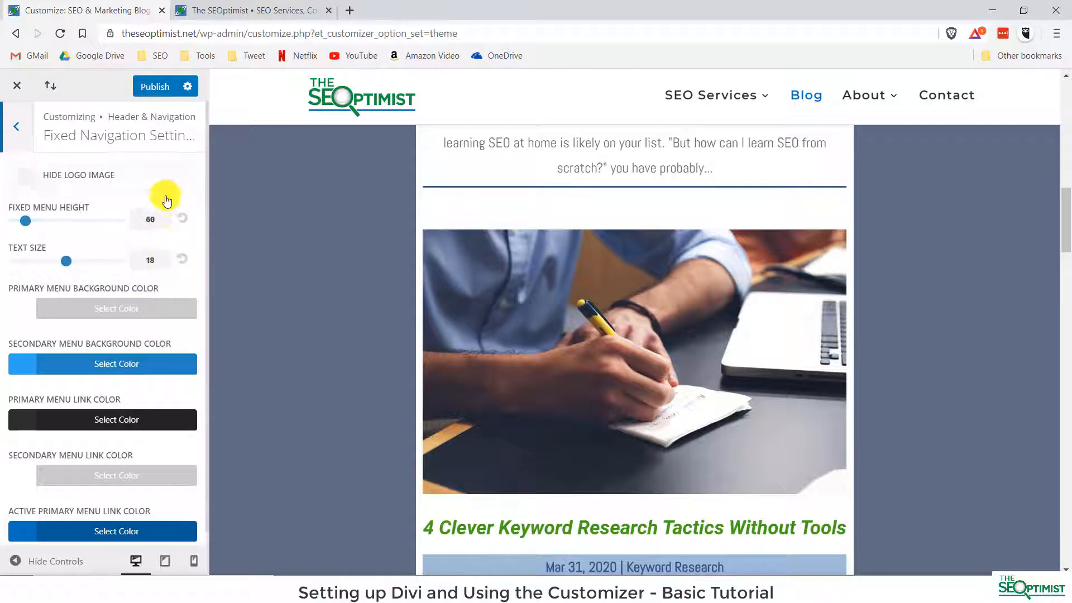
Compare the Fixed Navigation Settings with the Primary Menu Bar options for height, text size and colors
left_click(149, 219)
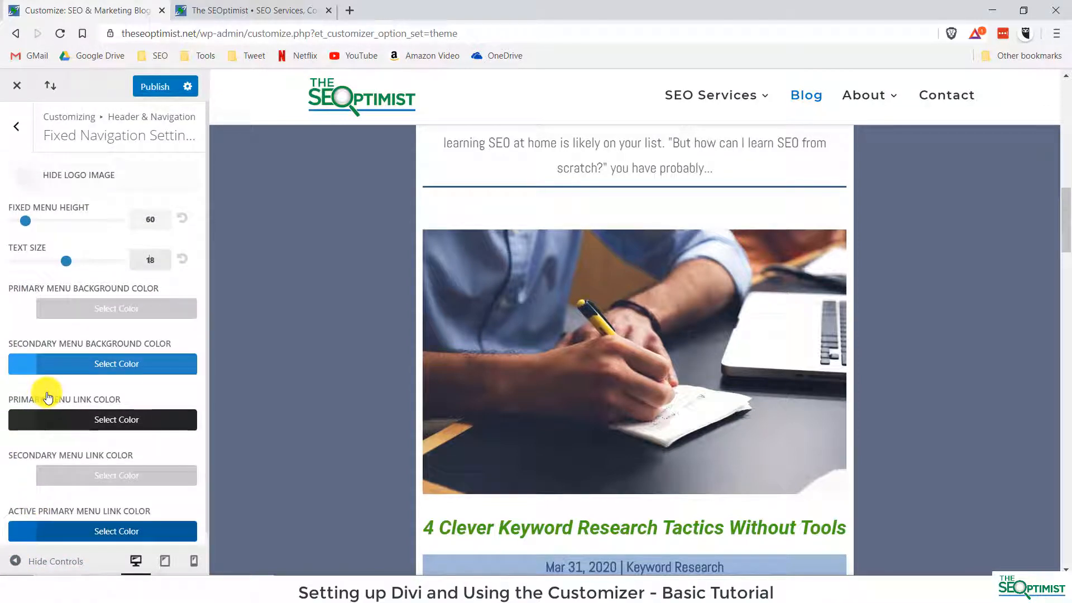
left_click(22, 136)
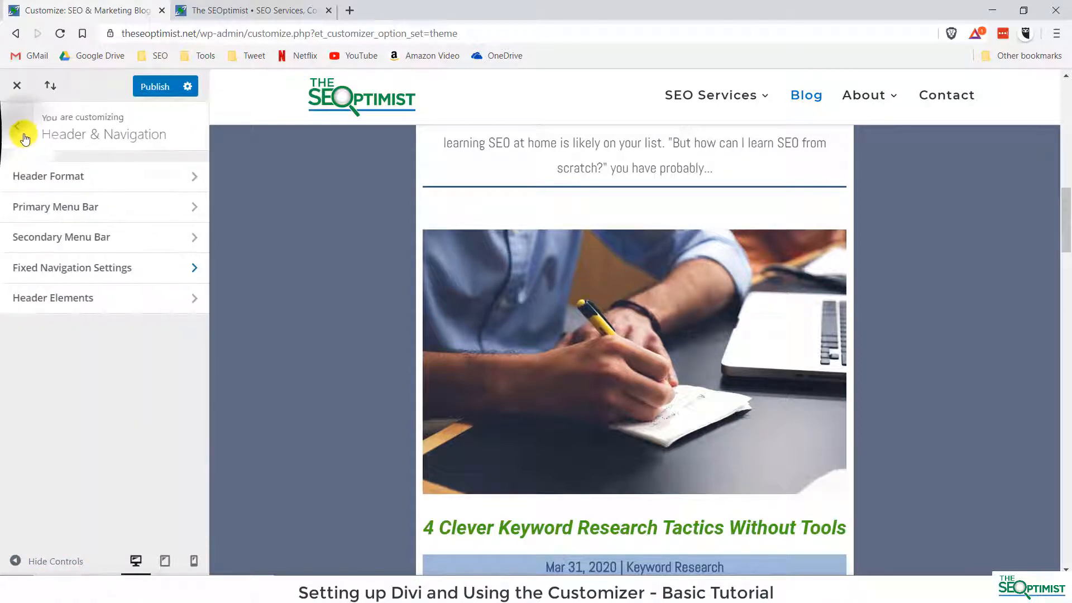
left_click(107, 216)
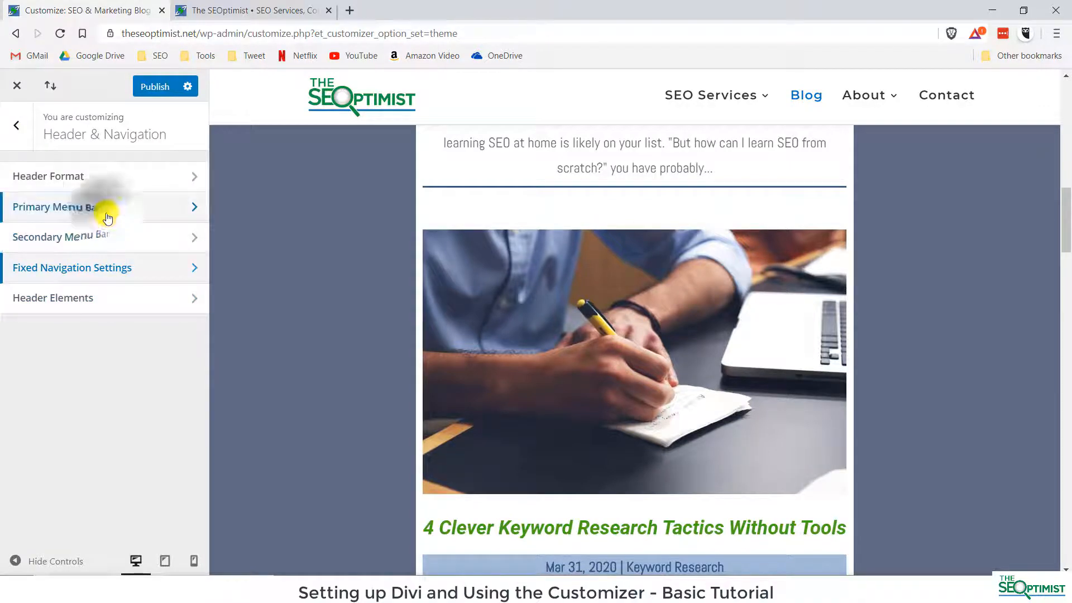
scroll(115, 295, "down", 6)
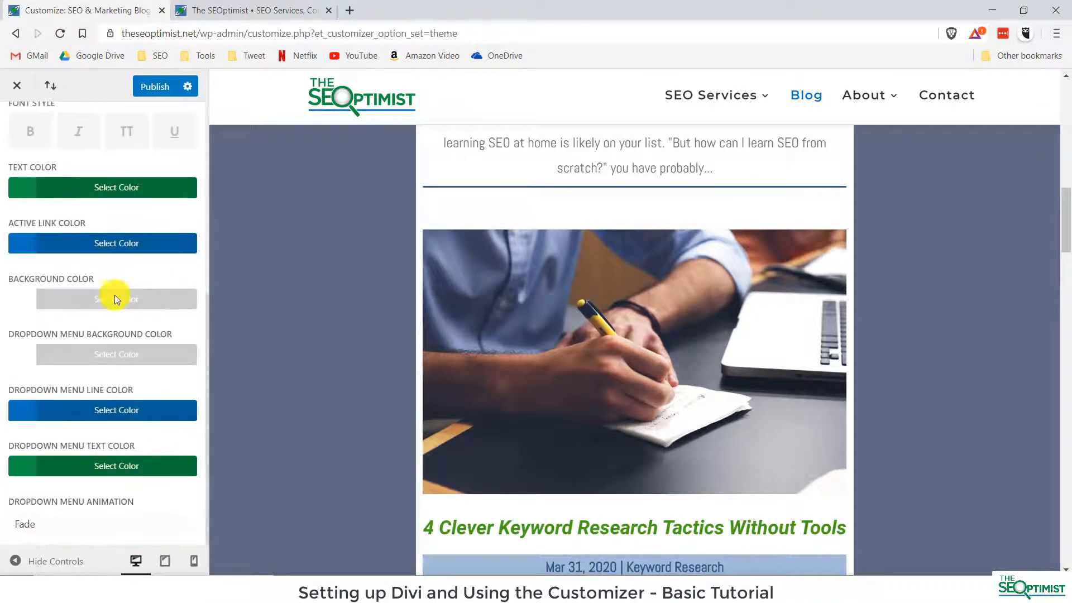
scroll(115, 295, "up", 6)
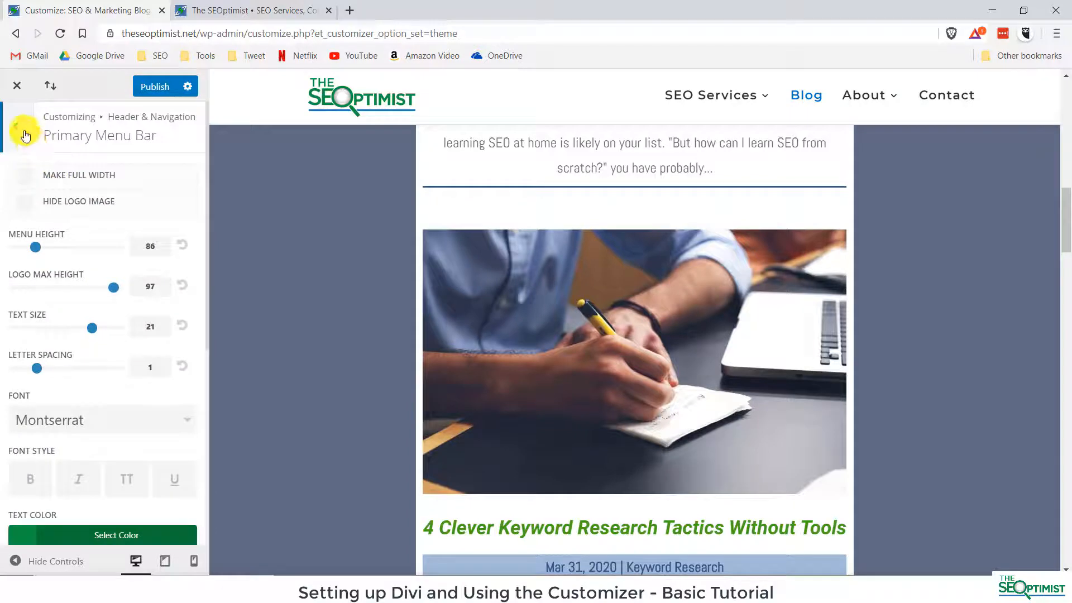
left_click(25, 133)
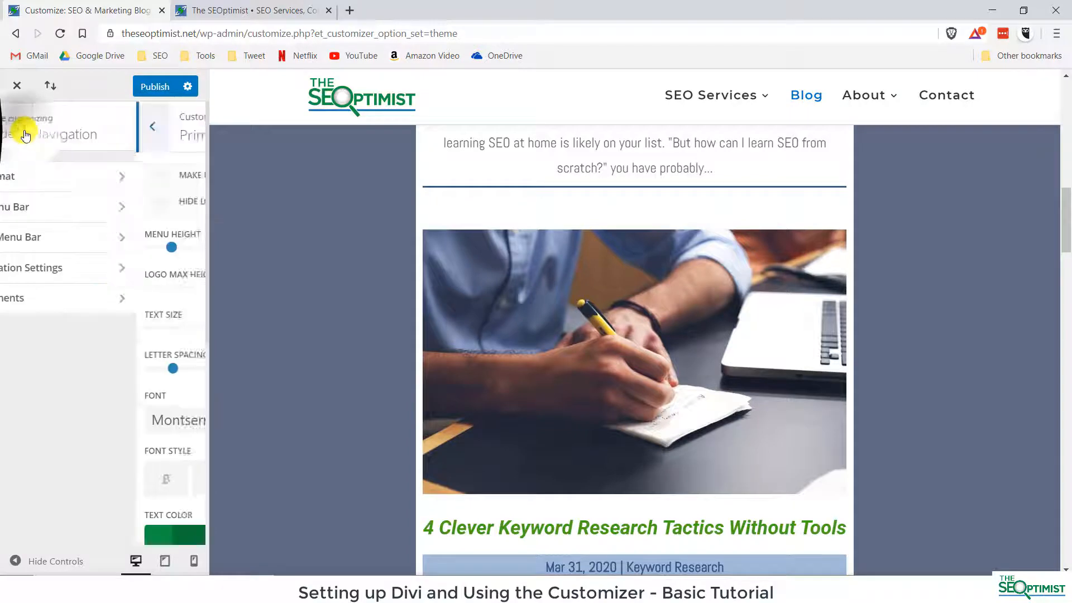
left_click(122, 274)
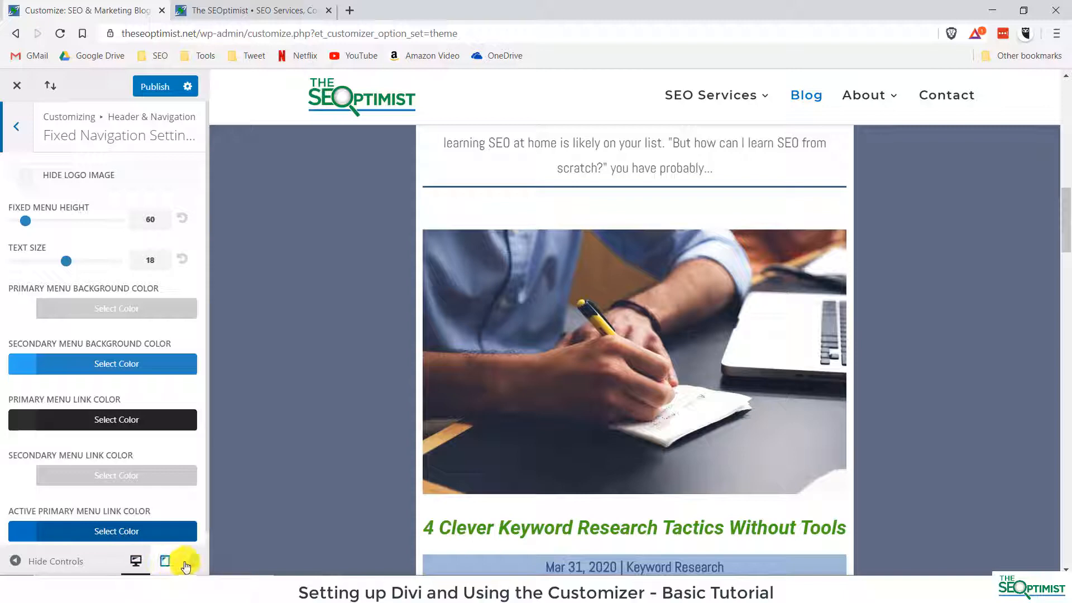
Preview the Blog page at tablet and mobile sizes to check its header, and return to the desktop preview
left_click(165, 561)
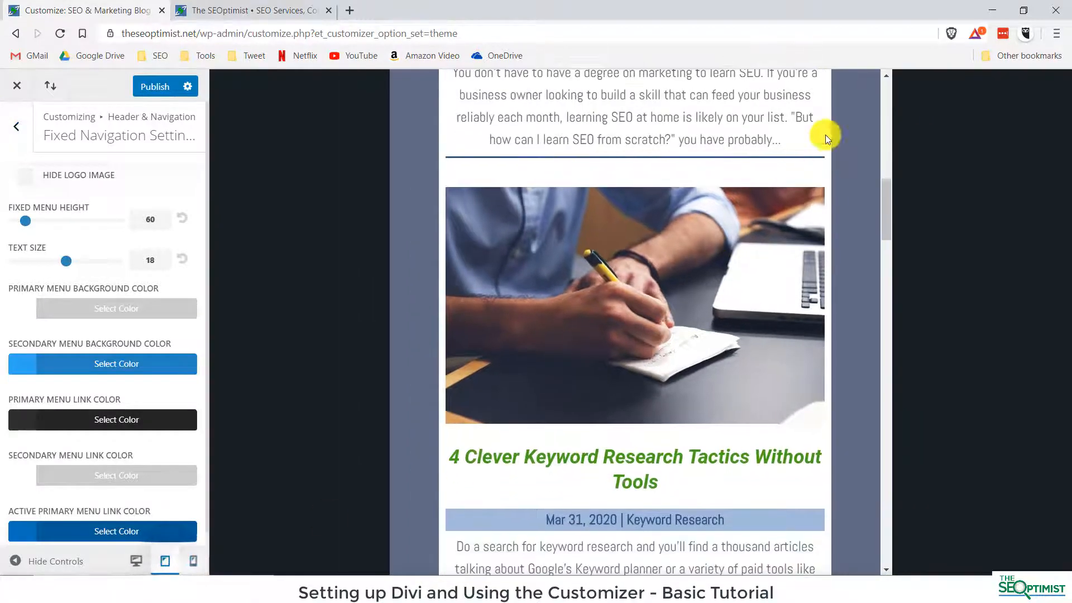
scroll(816, 284, "up", 10)
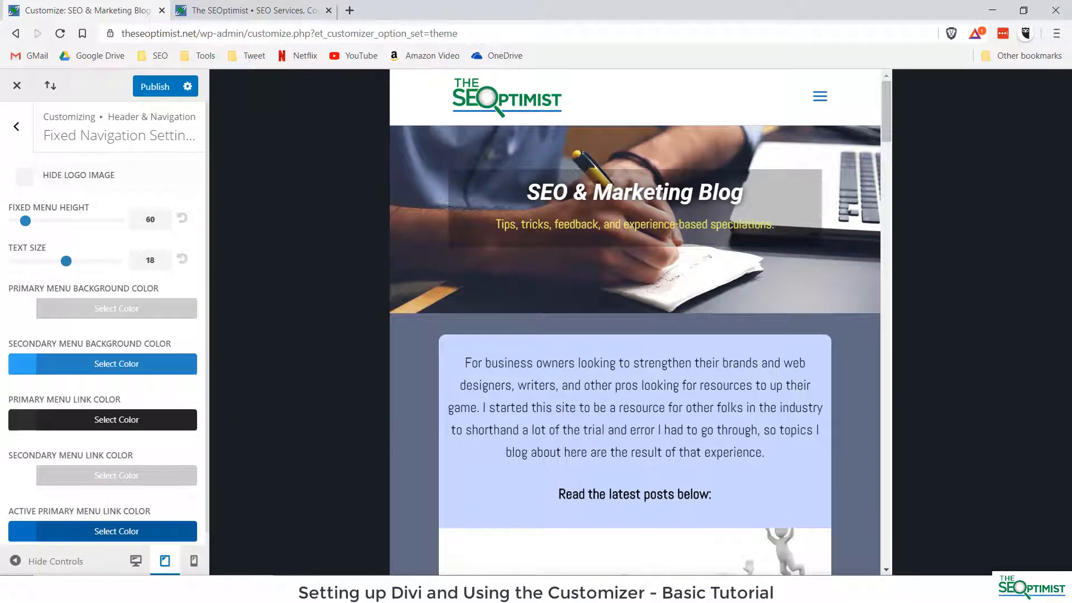
left_click(195, 568)
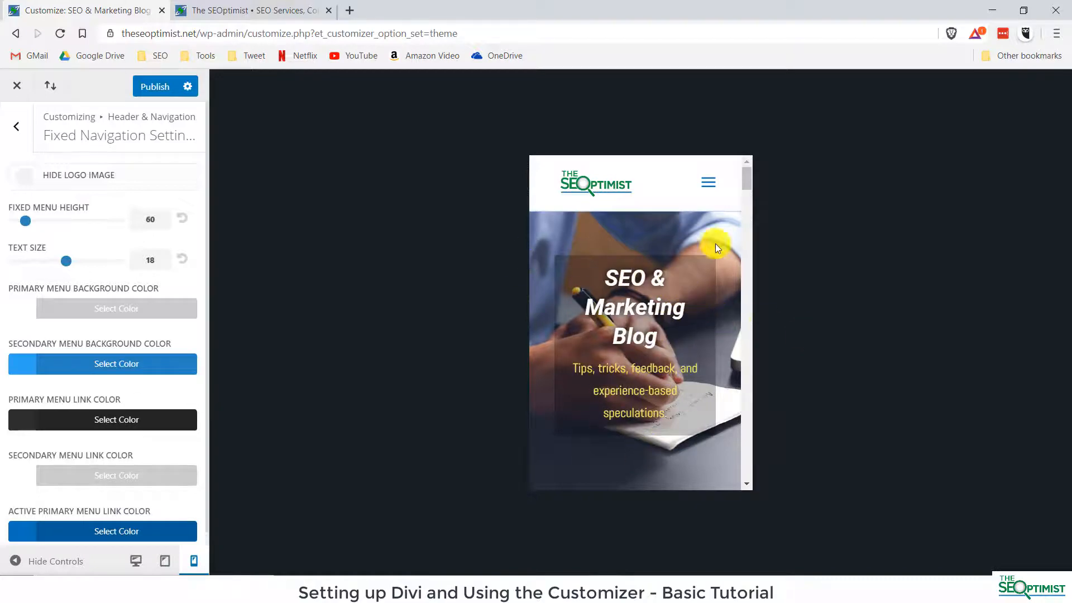
scroll(632, 296, "down", 10)
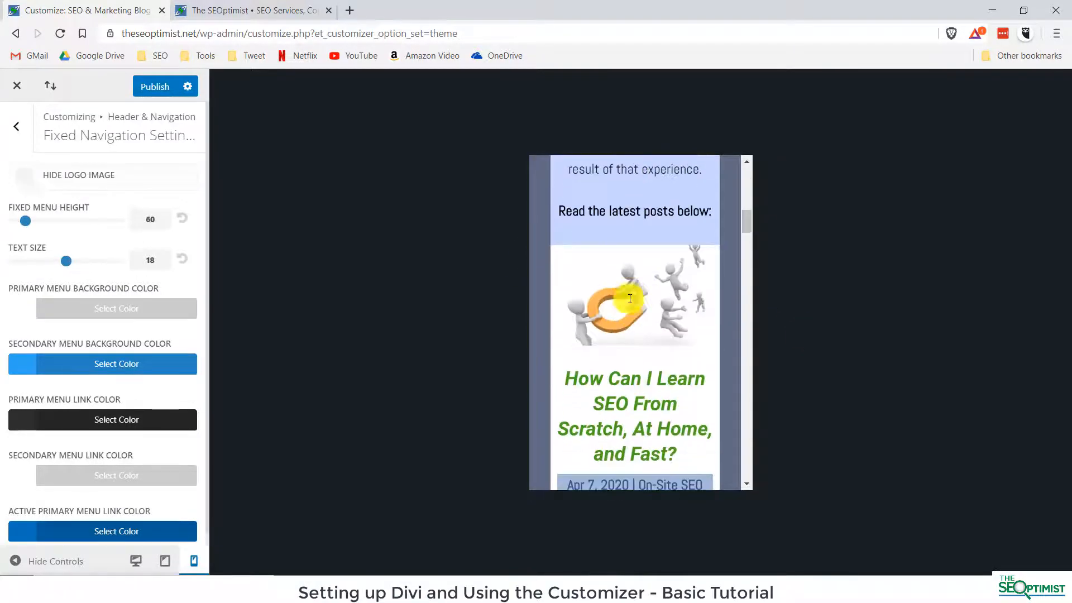
left_click(163, 561)
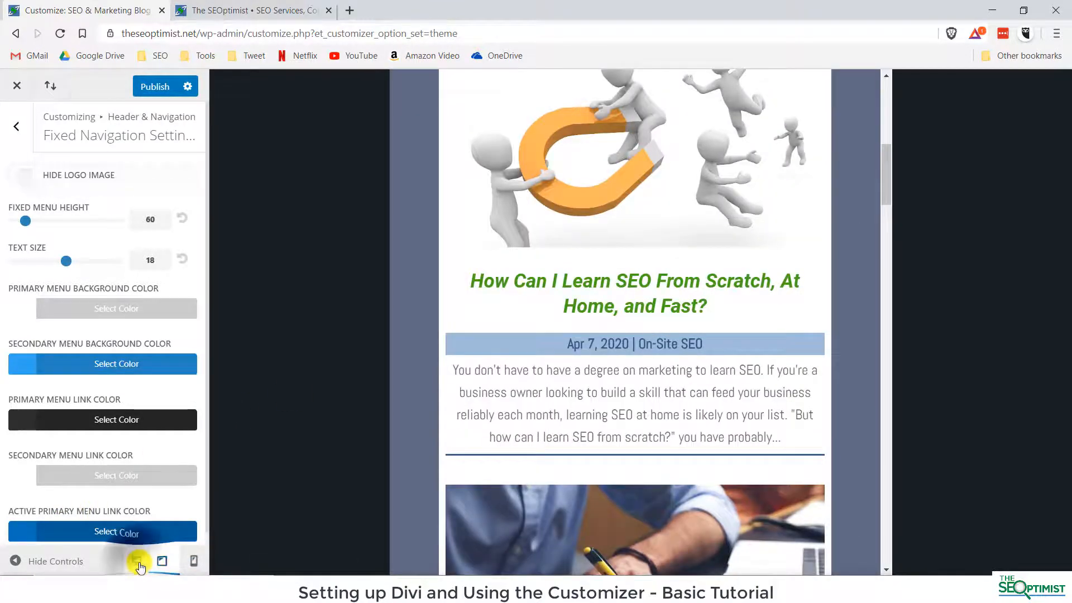
left_click(137, 563)
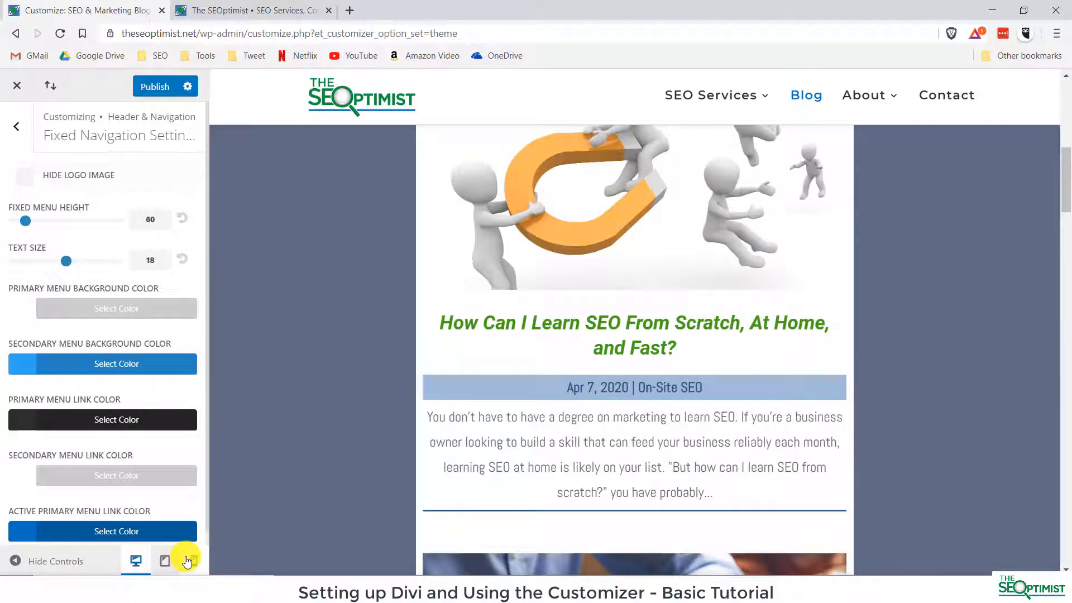
Open the Customizer's Footer settings and show the page's footer in the preview
left_click(16, 126)
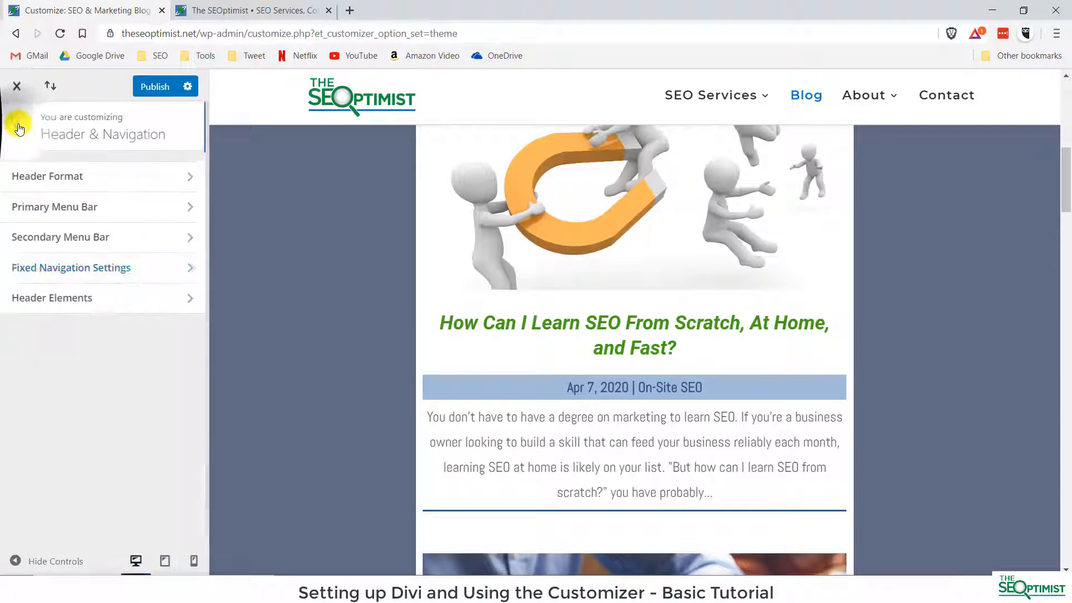
left_click(17, 127)
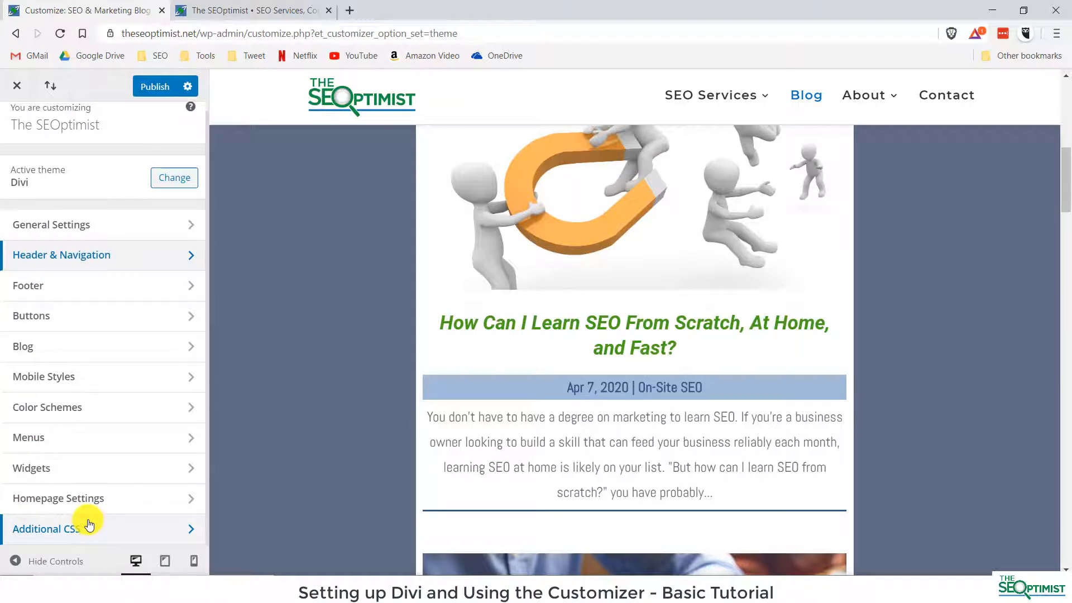
left_click(101, 285)
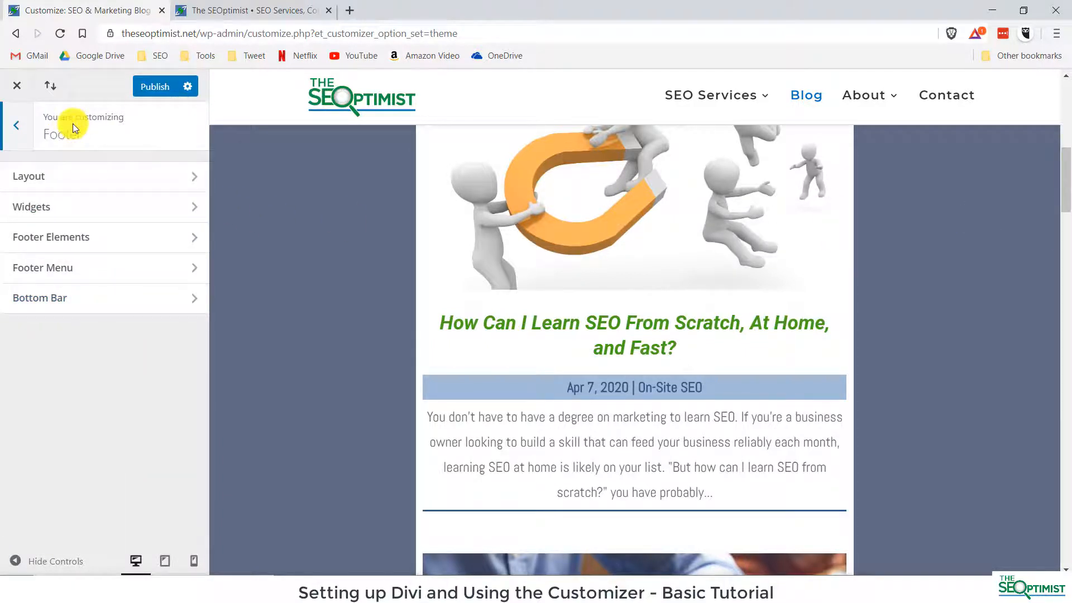
left_click_drag(1065, 163, 1064, 544)
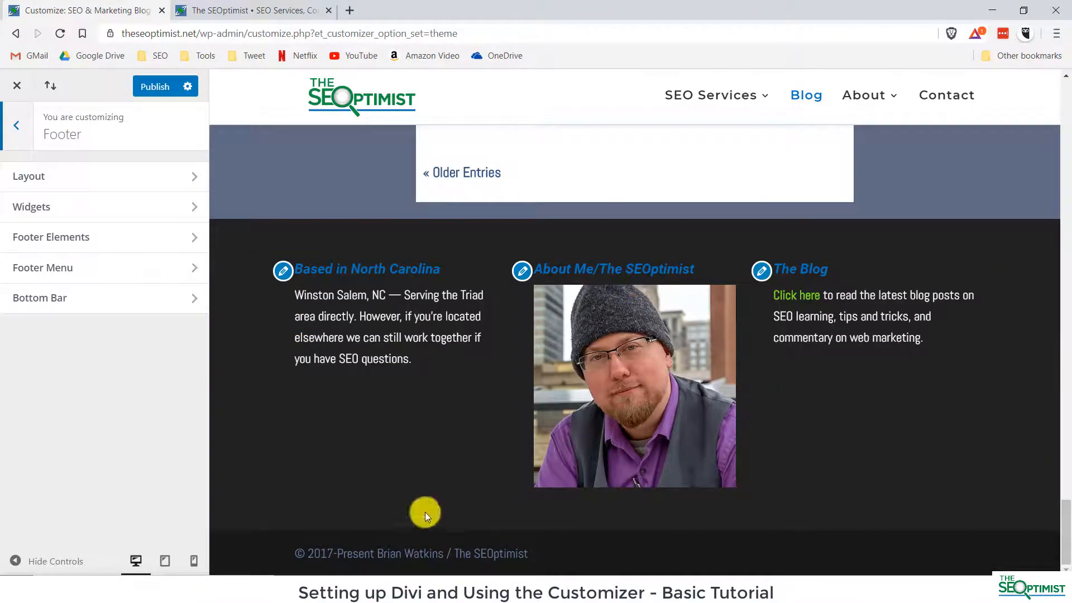
Try a two-column footer layout, and set the footer's column layout to four equal columns
left_click(99, 176)
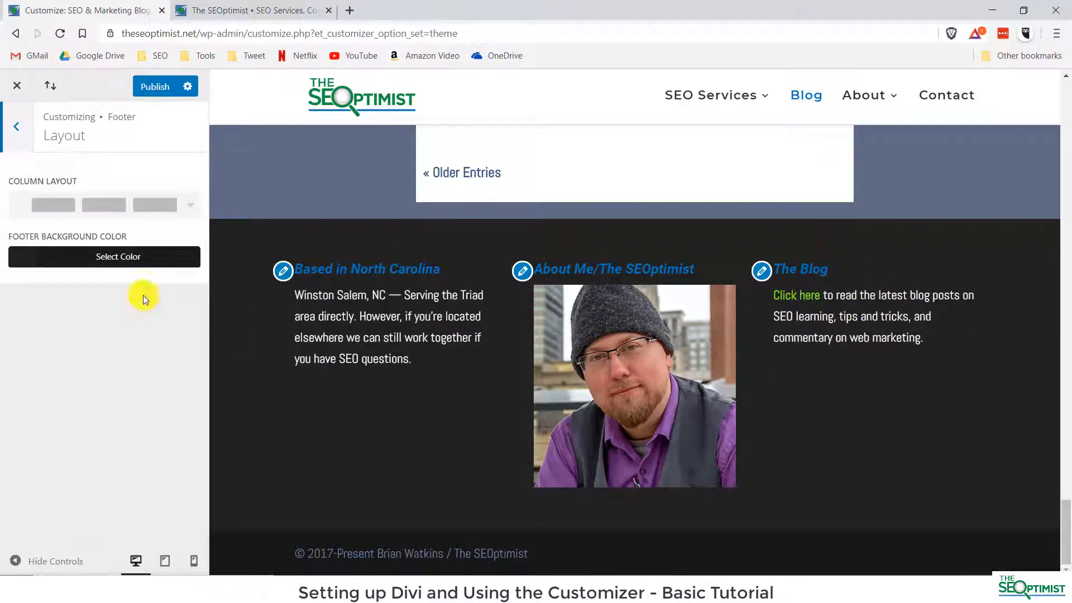
left_click(185, 211)
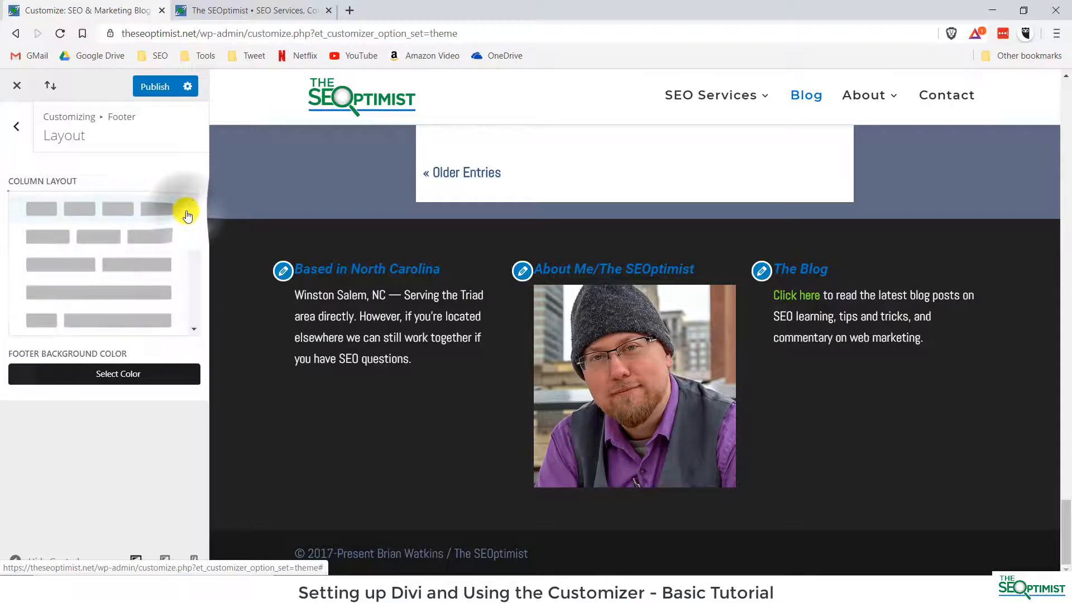
left_click(116, 270)
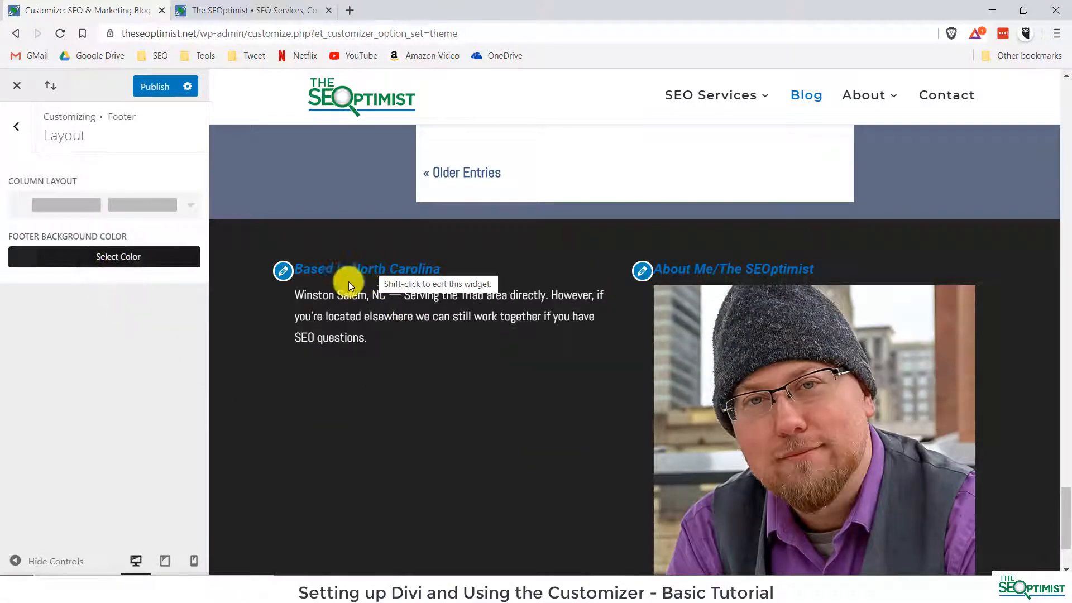
scroll(569, 282, "down", 3)
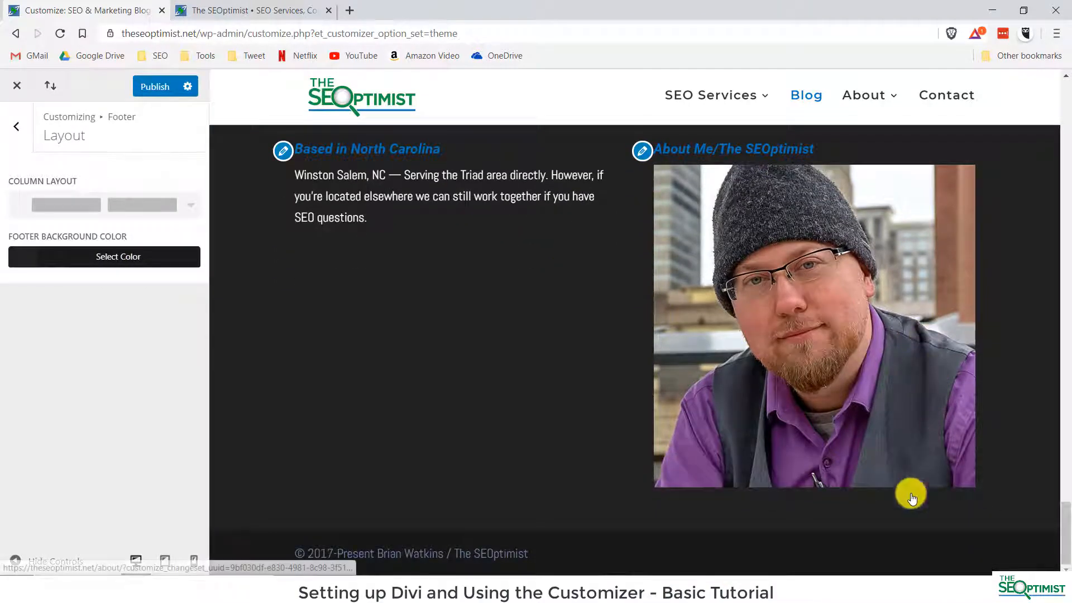
scroll(1021, 514, "up", 1)
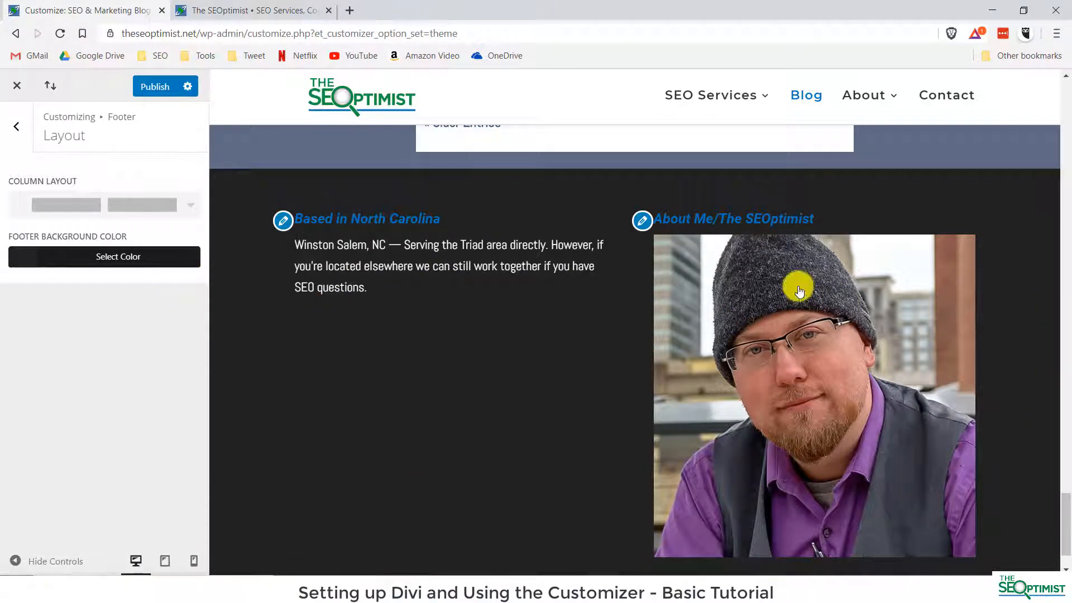
left_click(112, 208)
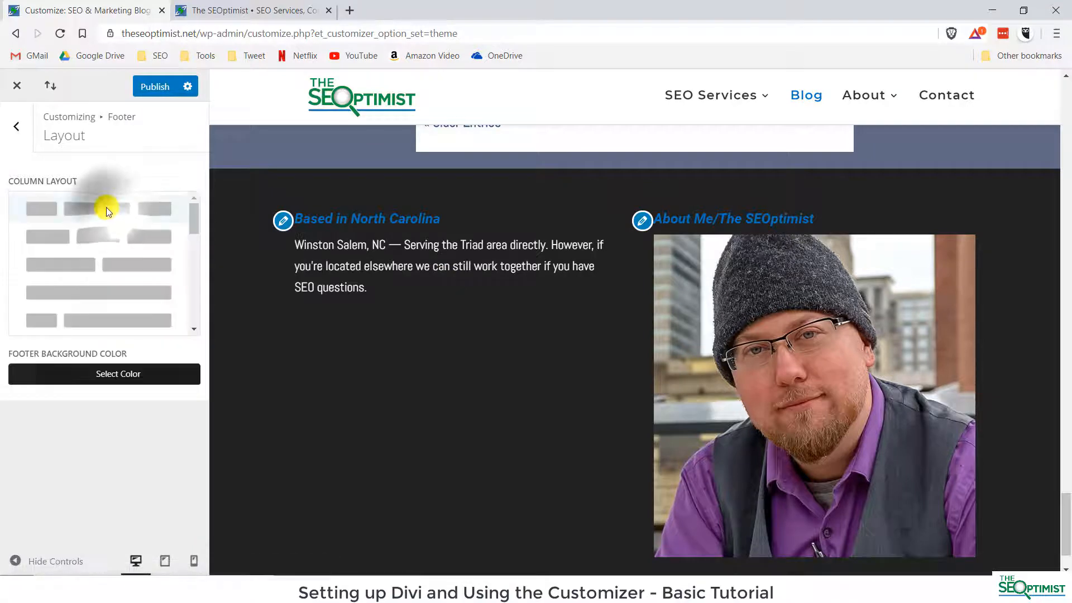
left_click(106, 207)
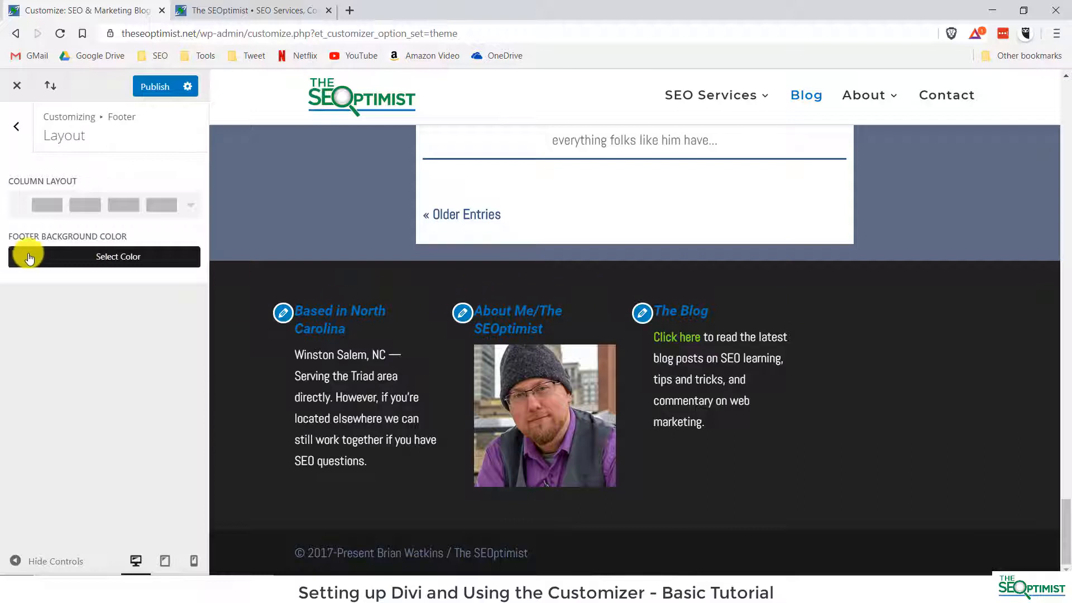
left_click(16, 125)
Examine the footer's Widgets settings for text size, line height, font style and colors against the footer preview
left_click(92, 212)
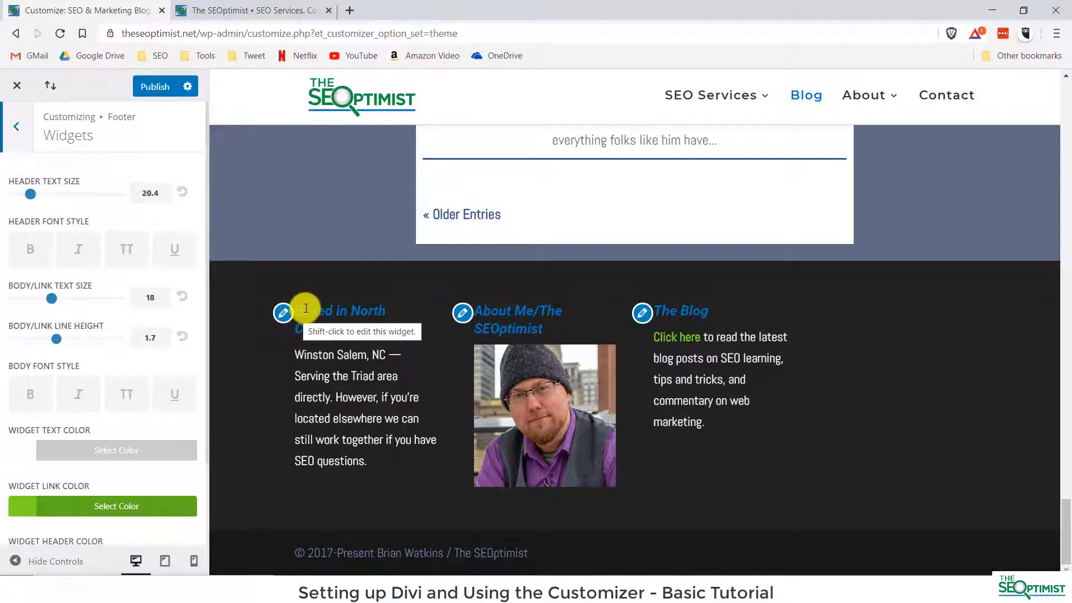
left_click_drag(306, 309, 338, 330)
left_click(348, 324)
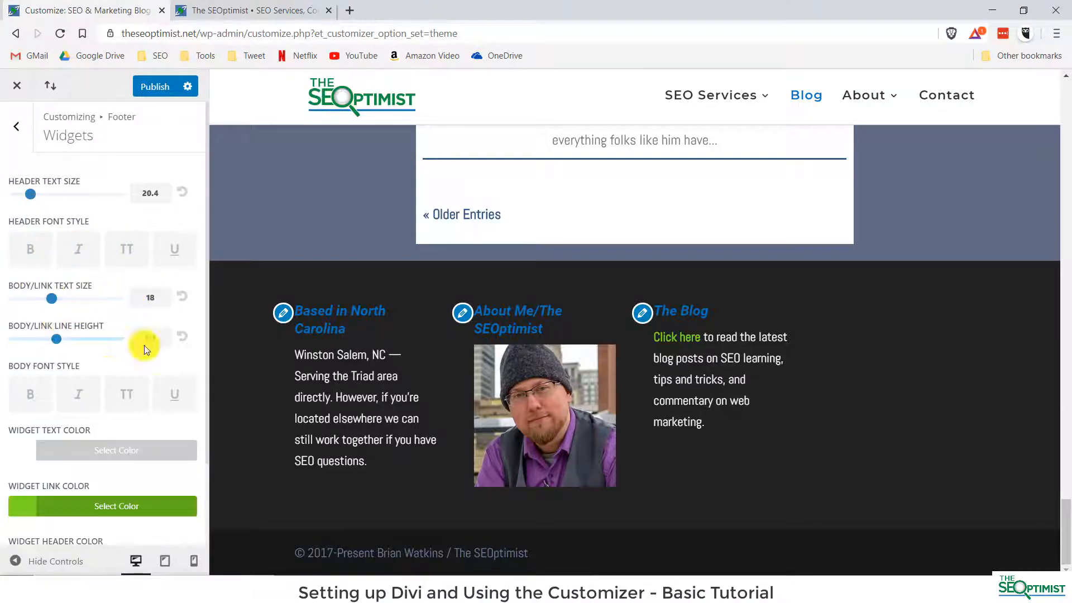
scroll(75, 391, "down", 2)
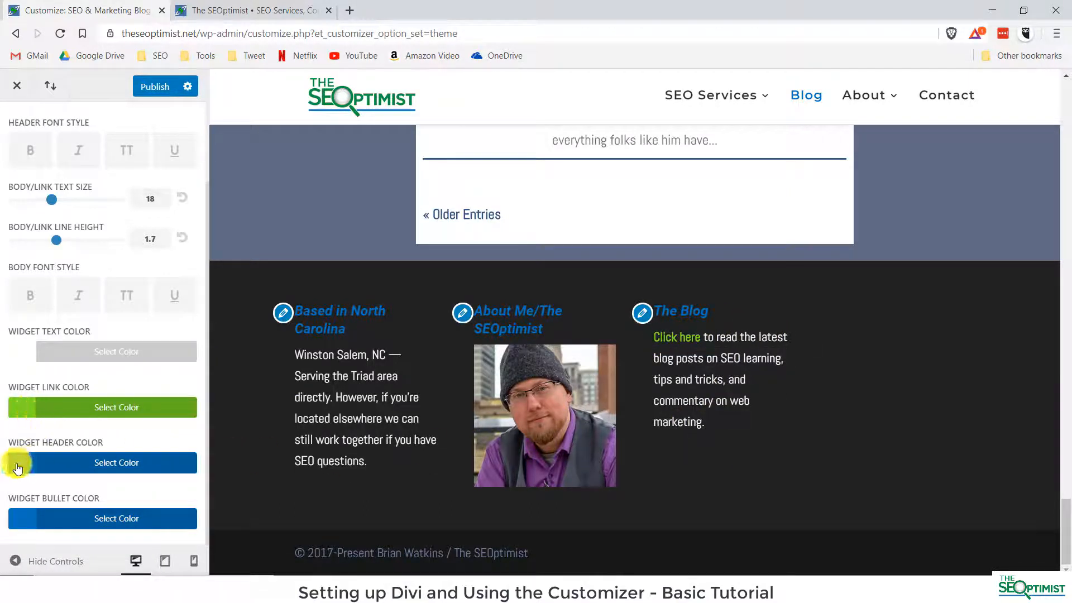
scroll(28, 240, "up", 2)
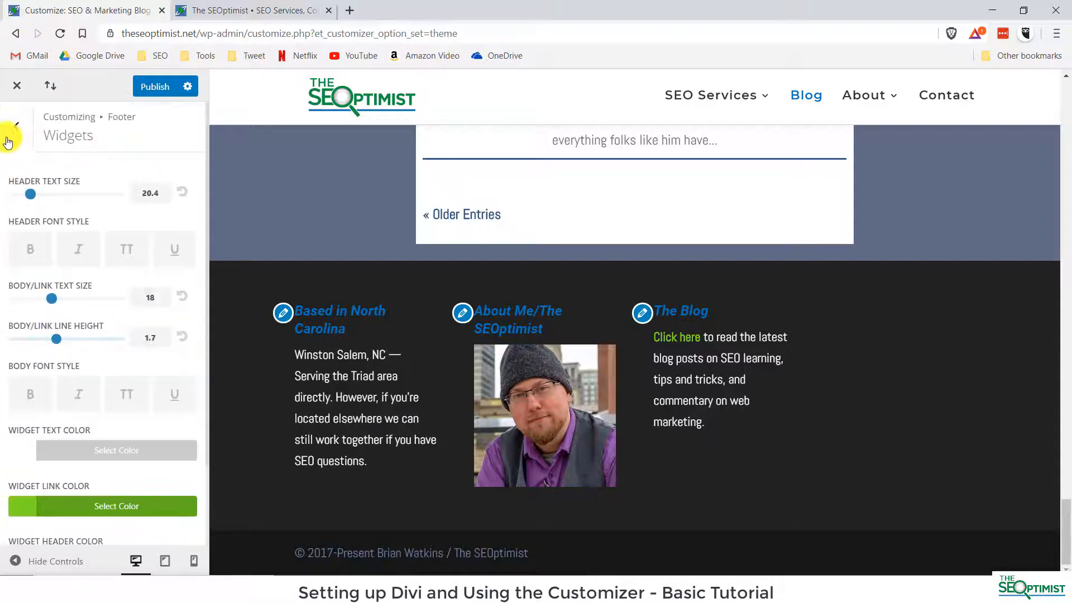
left_click(8, 138)
Try showing social icons through the Footer Elements settings, and turn them off again
left_click(120, 236)
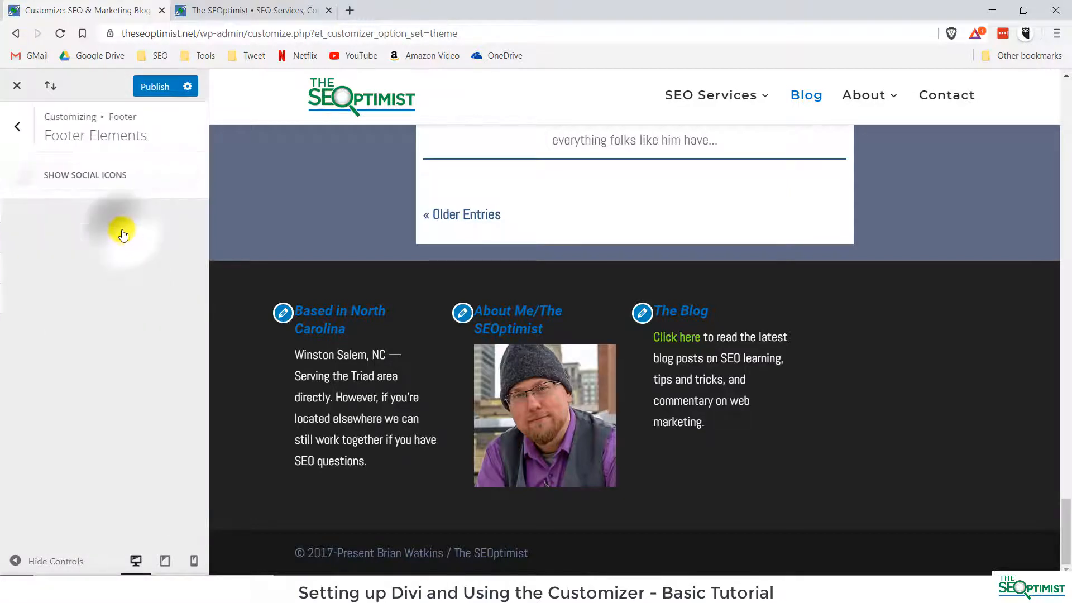
left_click(68, 176)
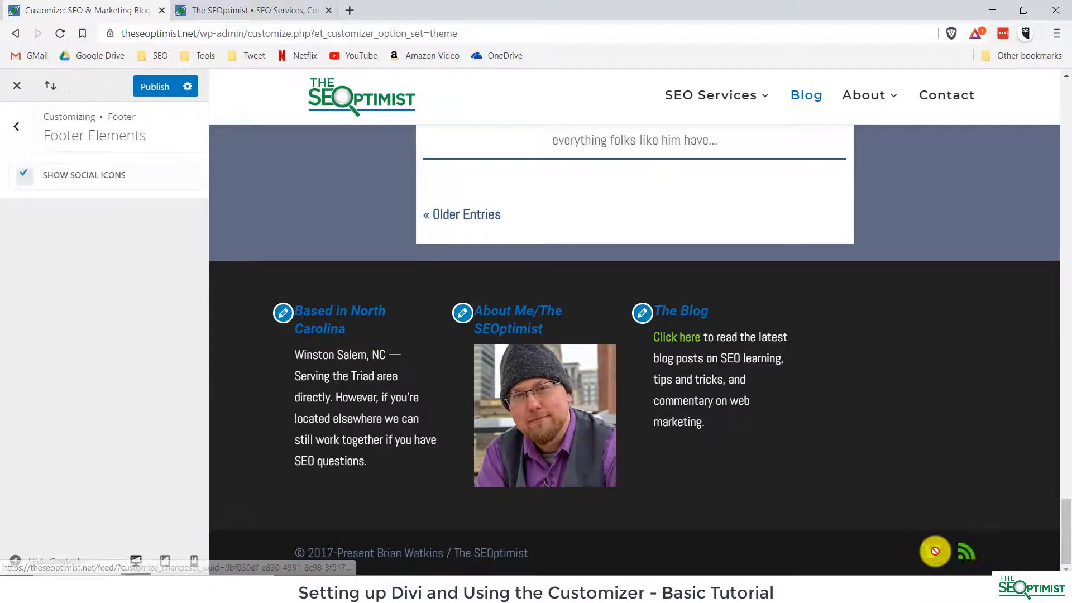
left_click(29, 181)
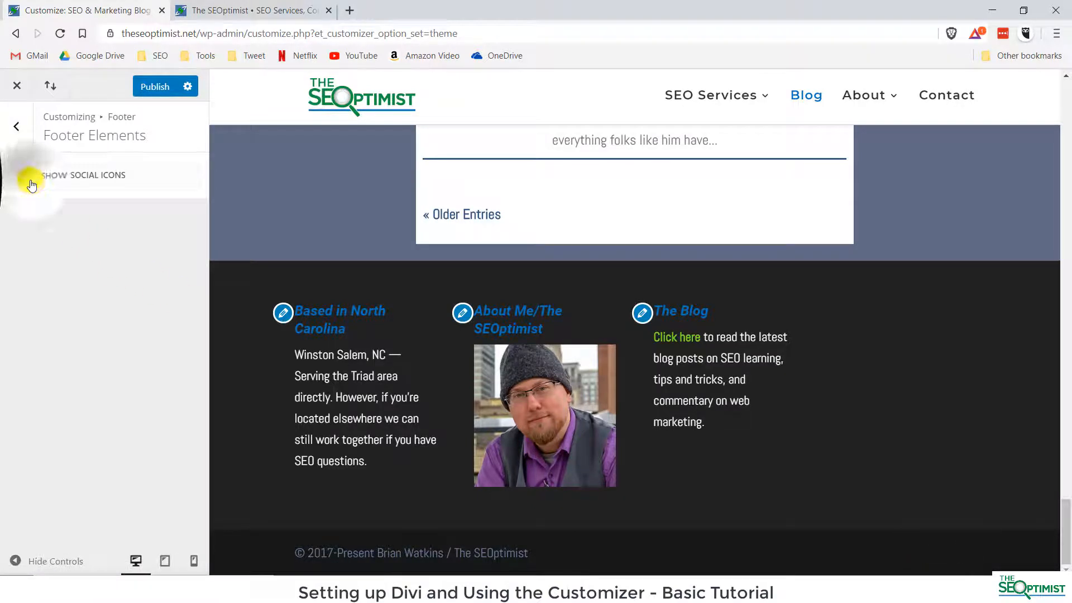
left_click(25, 132)
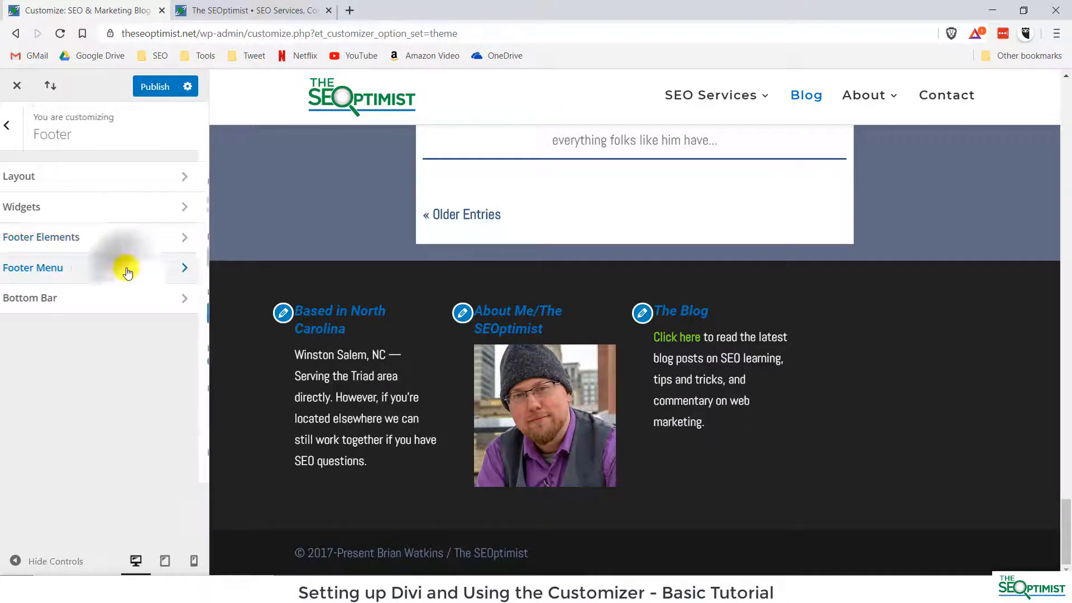
Review the Footer Menu settings for colors, letter spacing, font style and font size
left_click(128, 272)
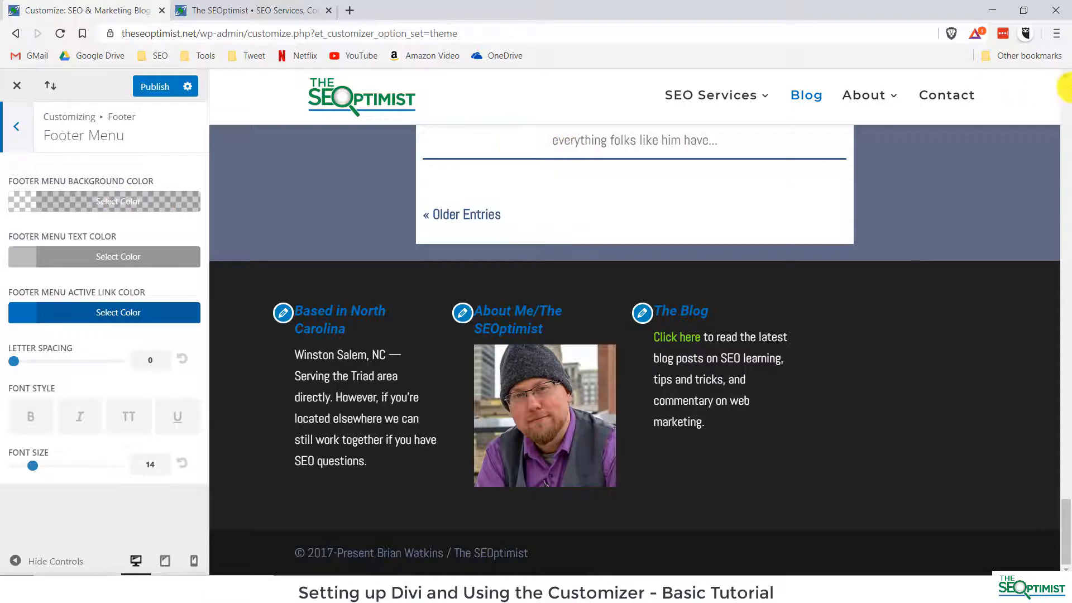
mouse_move(758, 105)
mouse_move(888, 103)
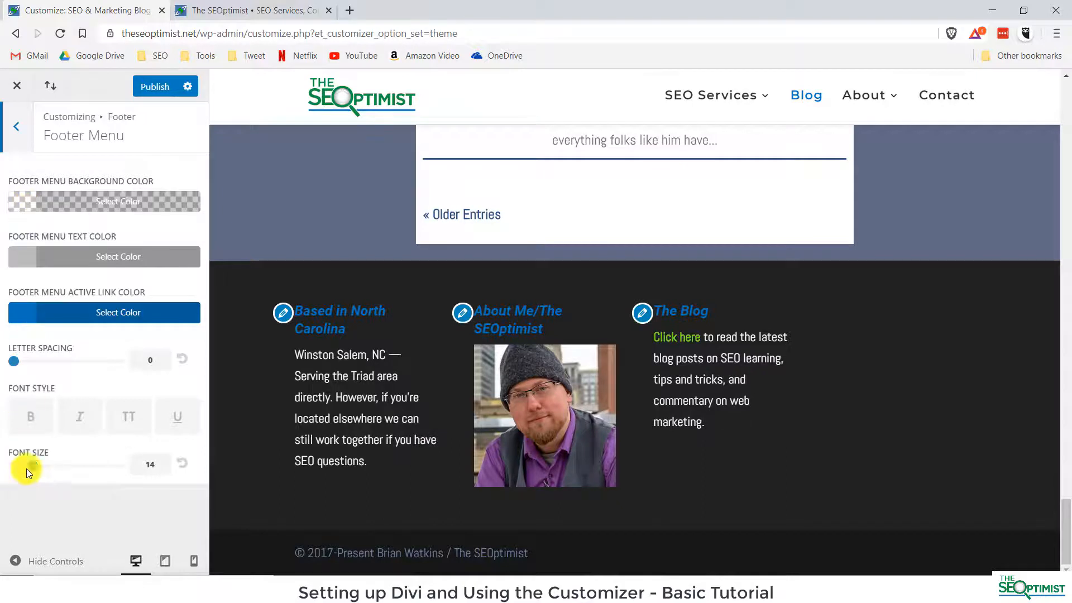
left_click(17, 125)
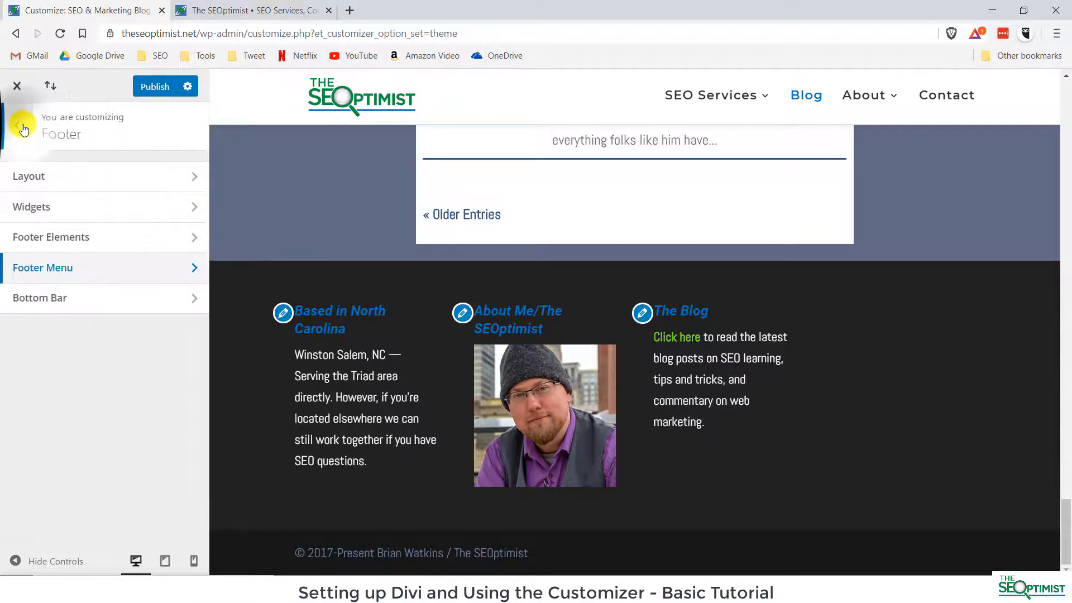
Review the footer's Bottom Bar settings for colors, font style, font size, social icons and the footer credits text
left_click(97, 300)
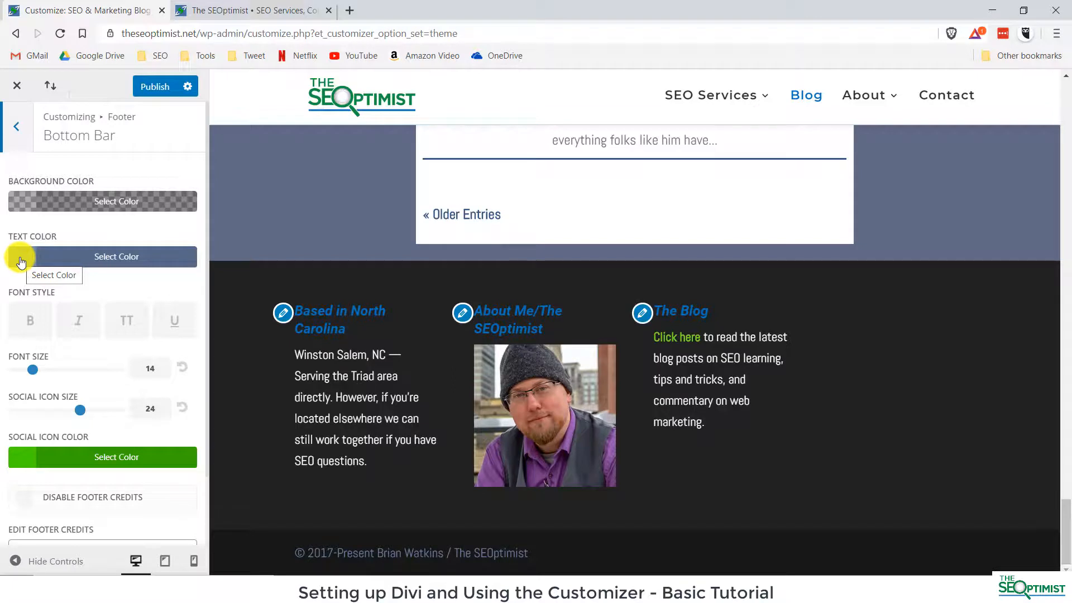
scroll(81, 372, "down", 1)
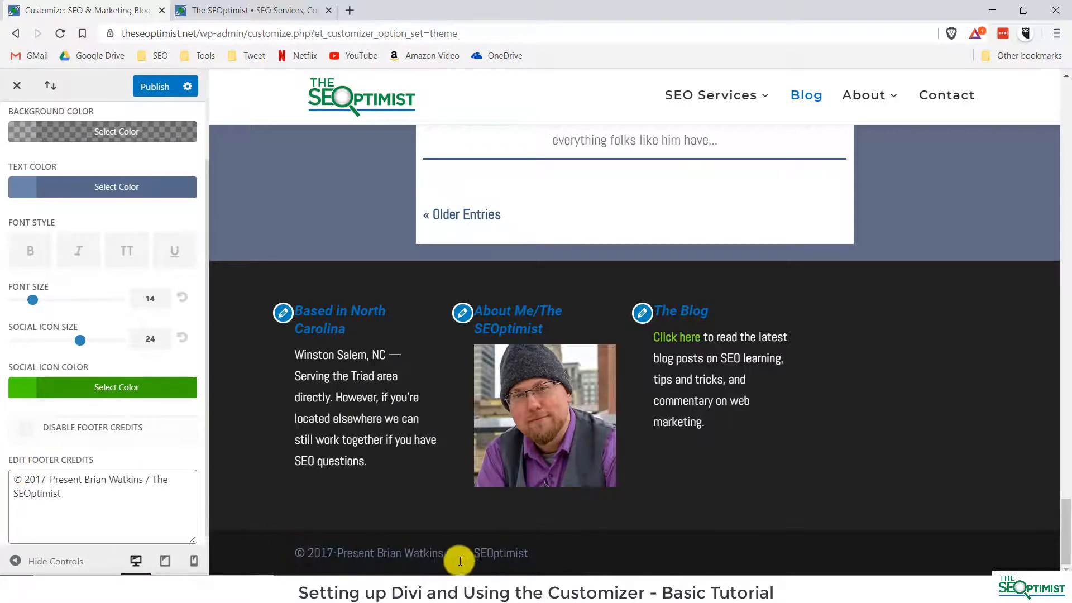
left_click(29, 486)
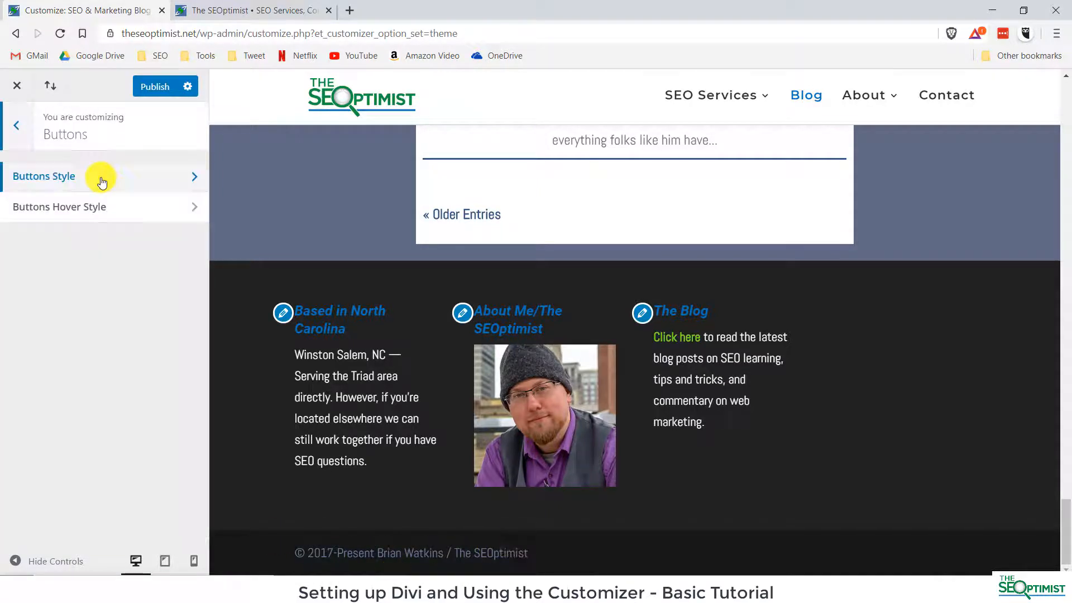
Examine the Buttons Style settings for text size, colors, border width and radius, letter spacing, font and button icon
left_click(101, 175)
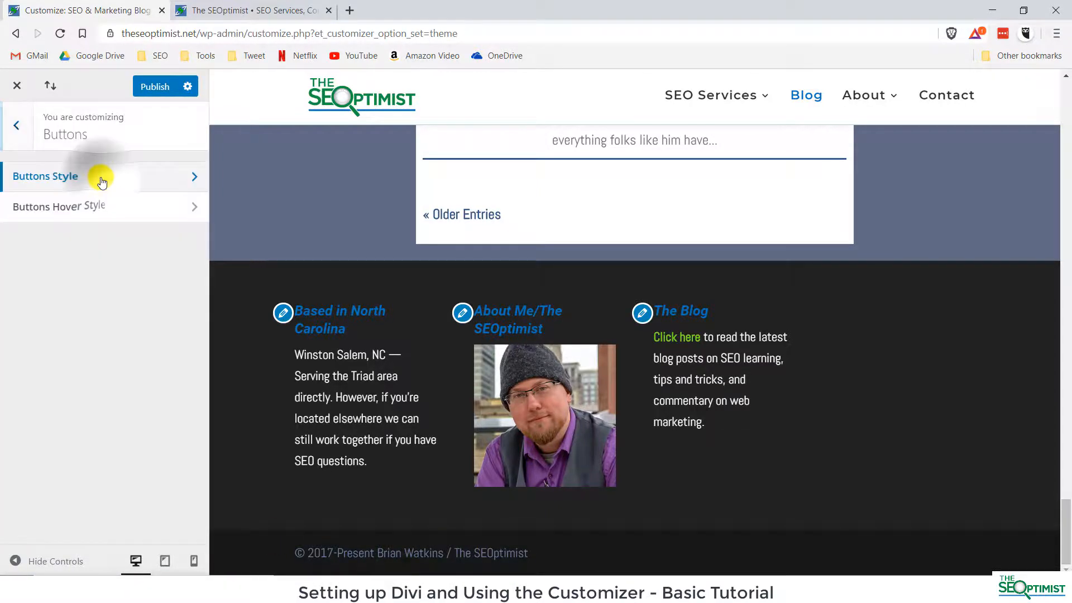
left_click(21, 135)
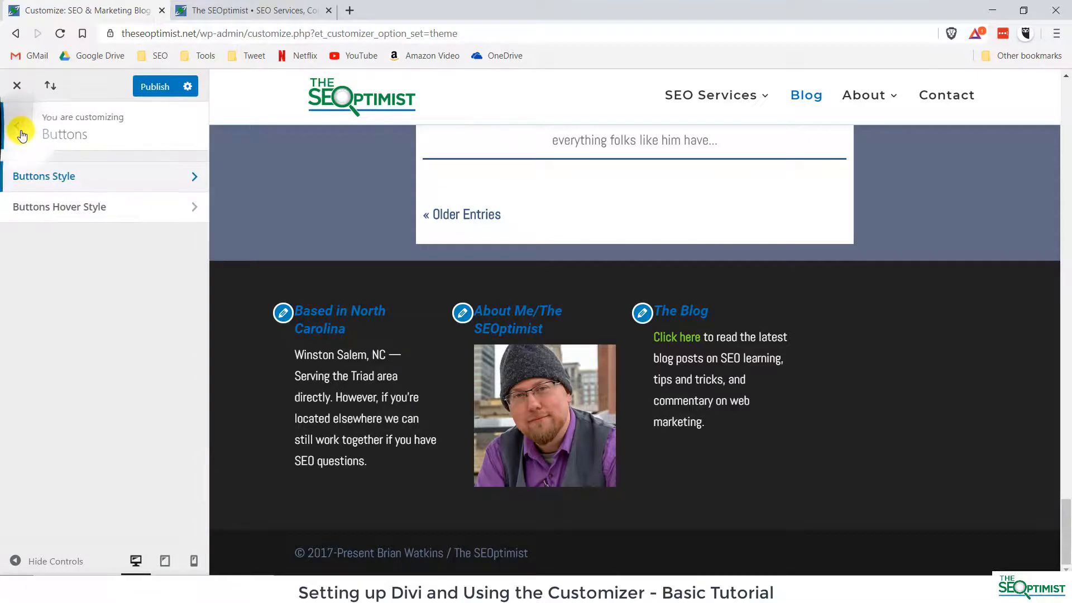
left_click(16, 107)
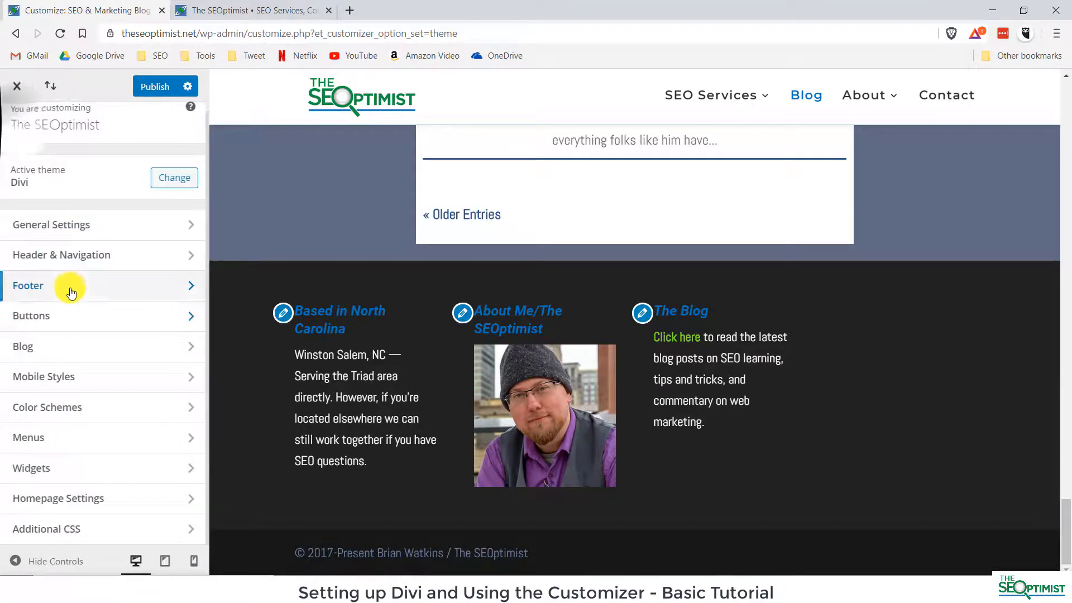
left_click(36, 314)
left_click(48, 179)
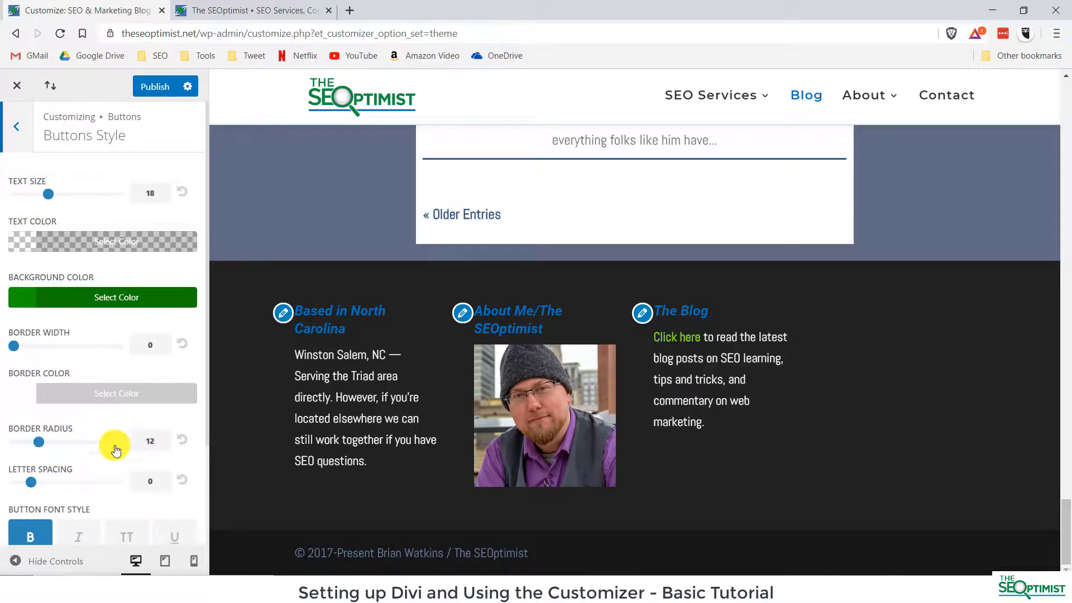
scroll(109, 285, "down", 2)
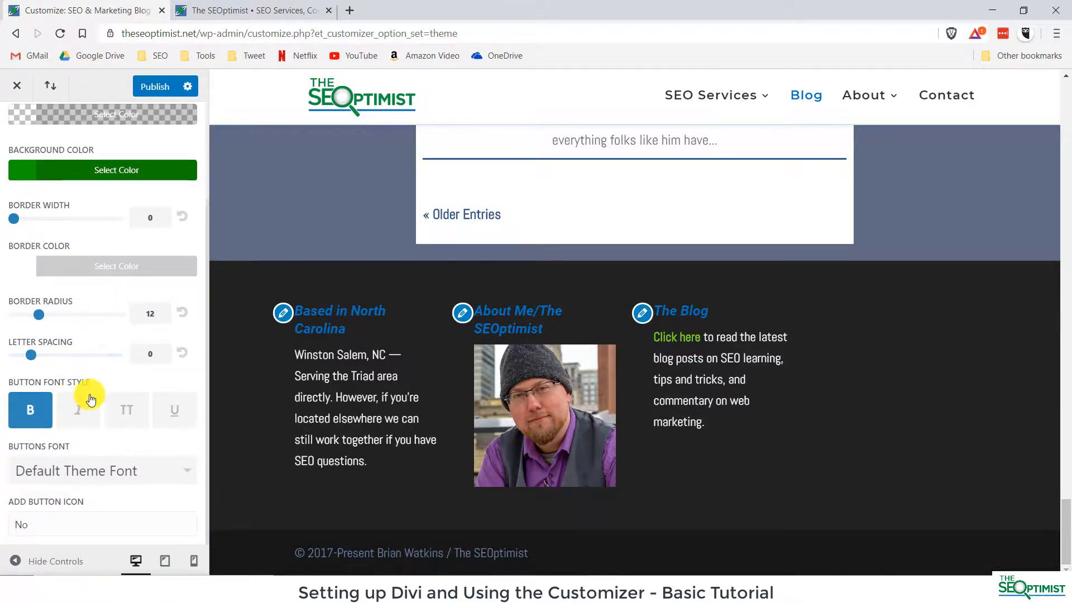
scroll(88, 395, "up", 2)
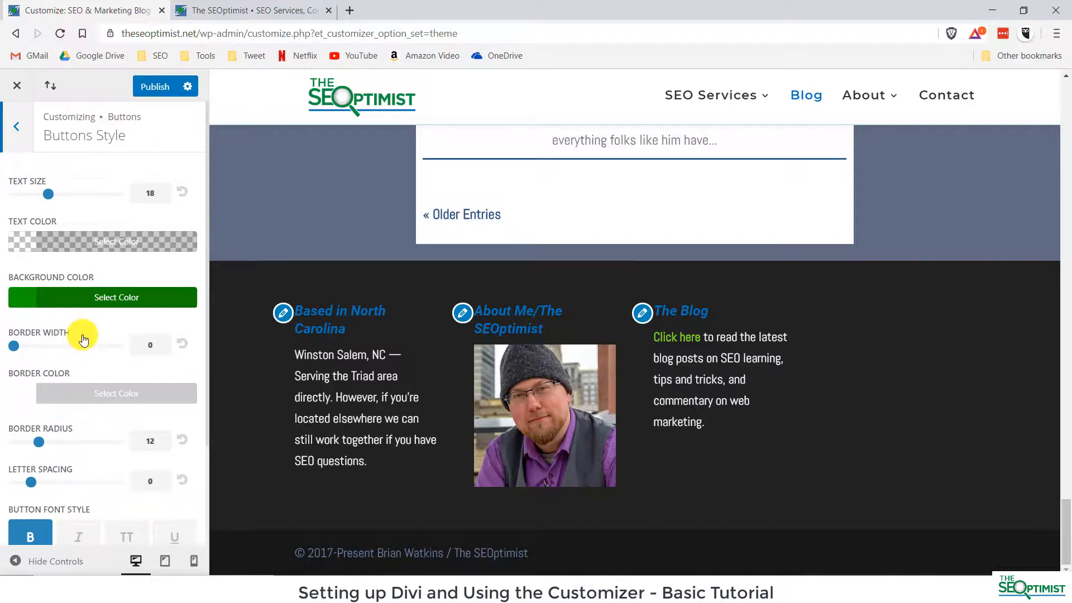
scroll(83, 339, "down", 2)
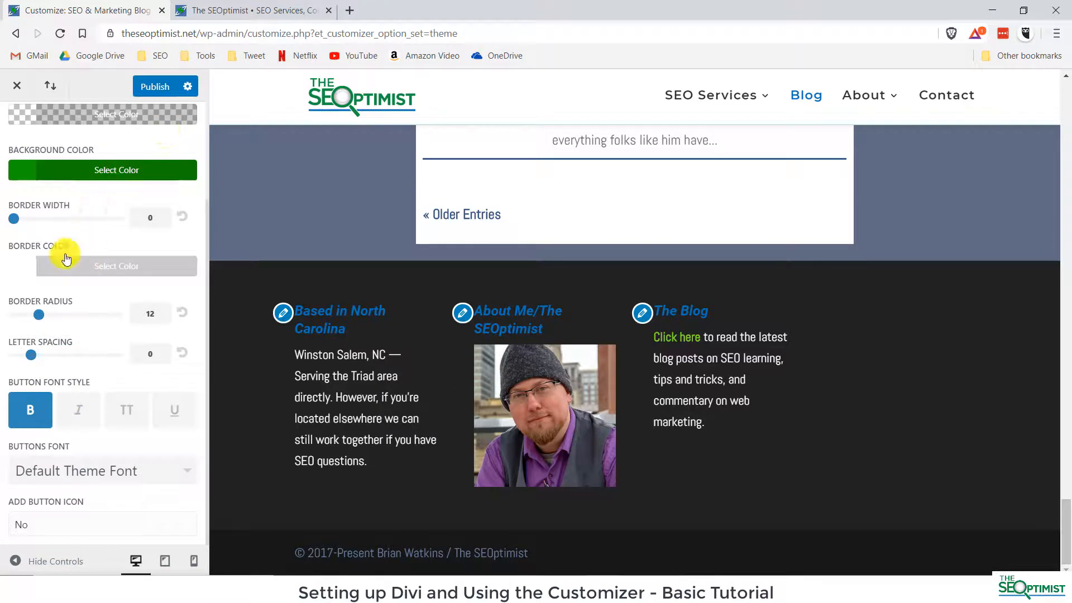
scroll(73, 268, "up", 1)
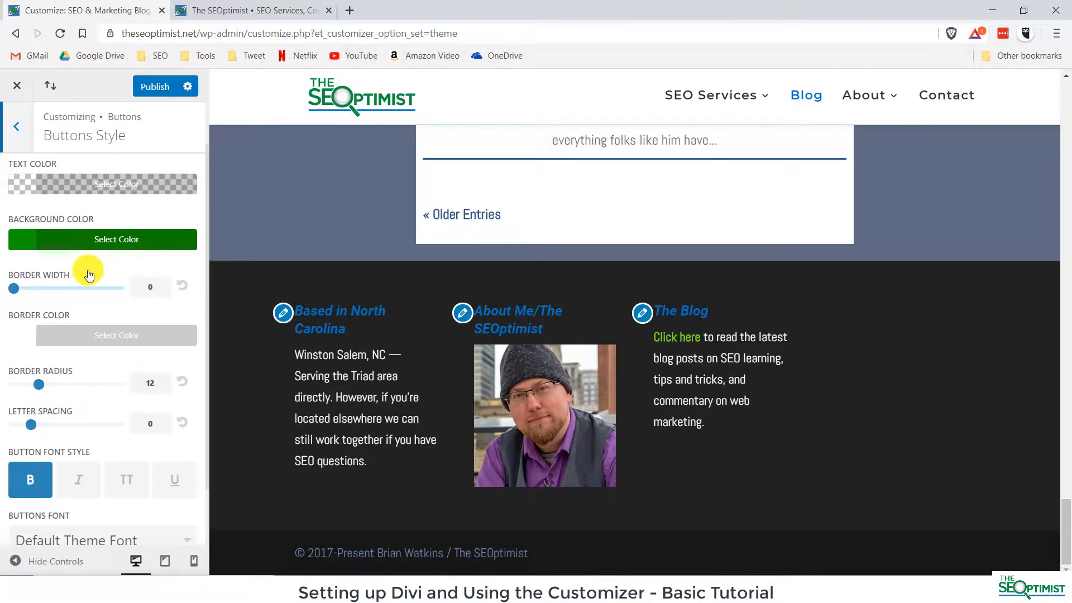
scroll(89, 274, "up", 1)
scroll(89, 275, "down", 2)
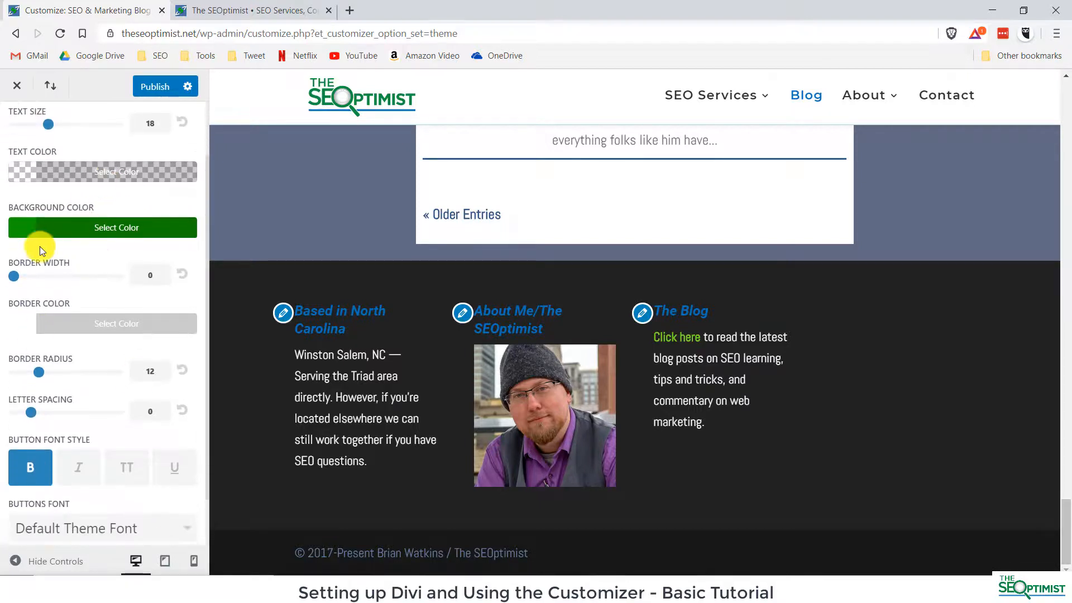
left_click(16, 123)
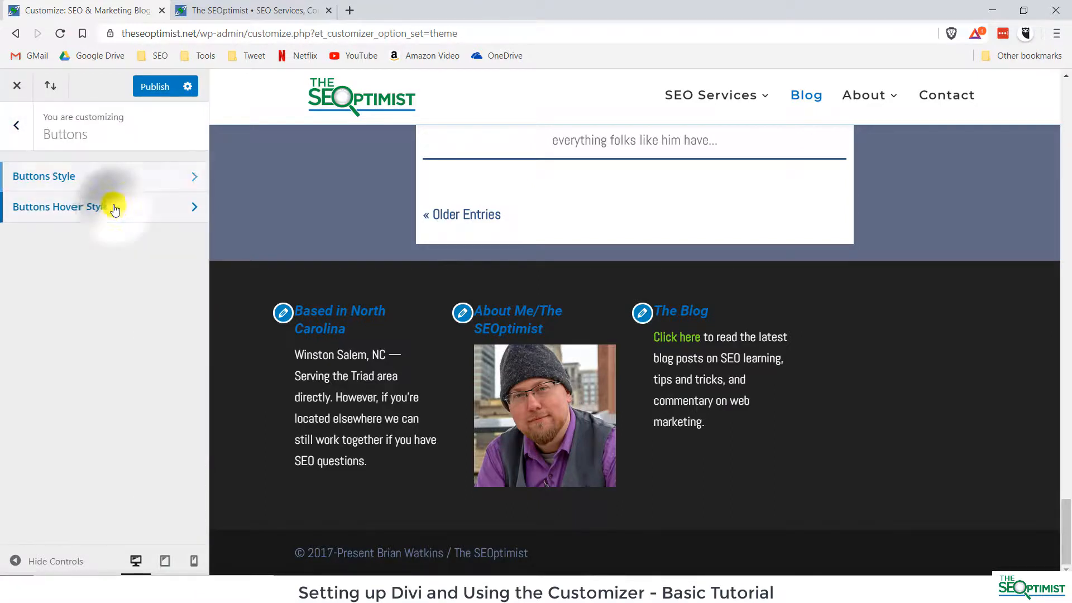
Review the Buttons Hover Style settings for text, background and border colors, border radius and letter spacing
left_click(114, 208)
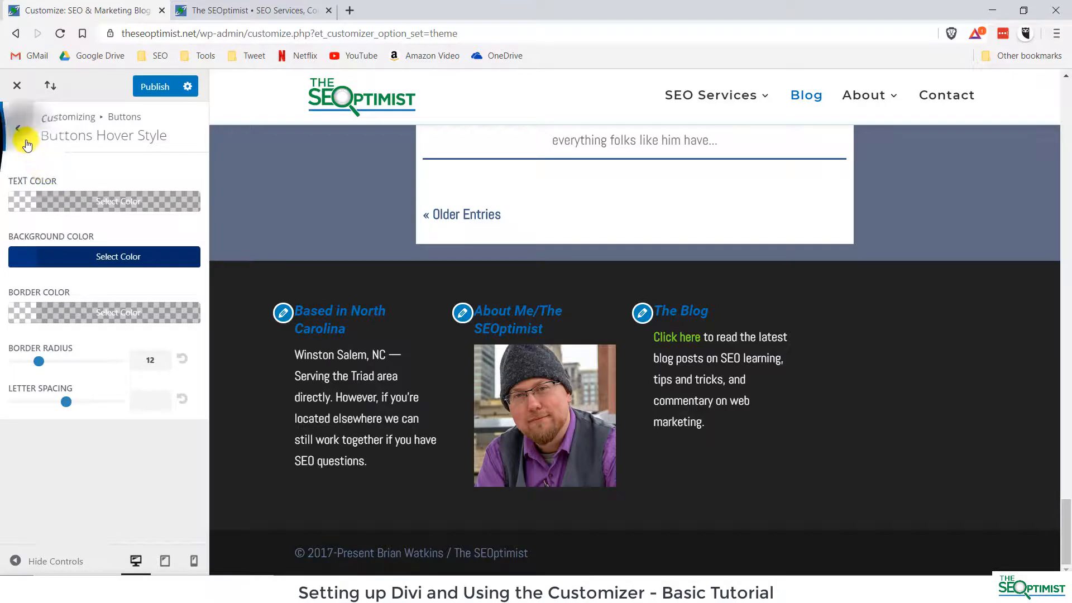
left_click(17, 127)
left_click(17, 123)
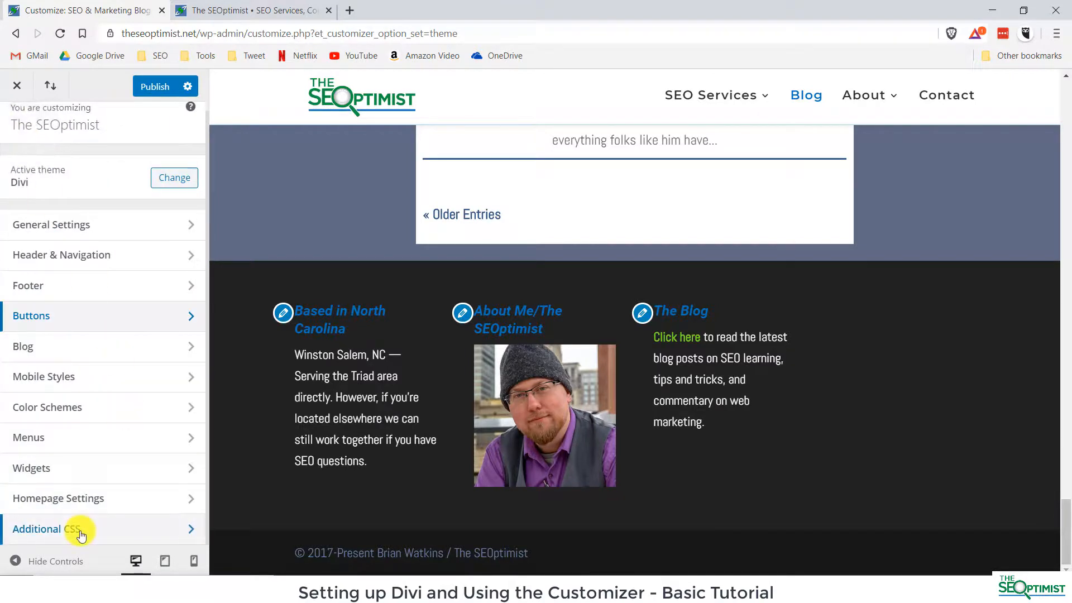
Look over the site's Additional CSS code and exit the Customizer, discarding the unpublished changes
left_click(79, 529)
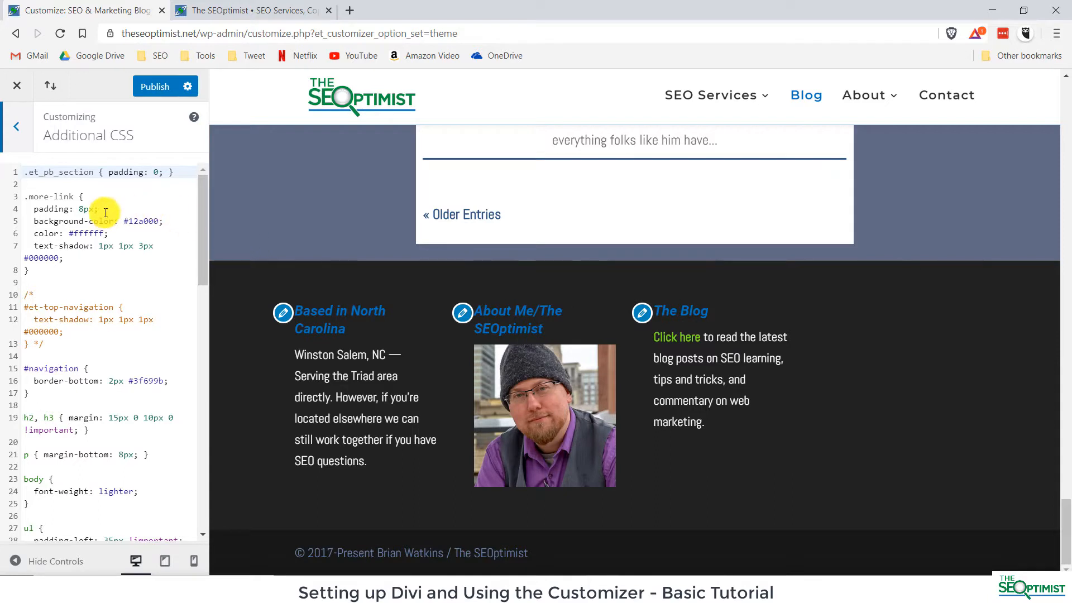
left_click(17, 86)
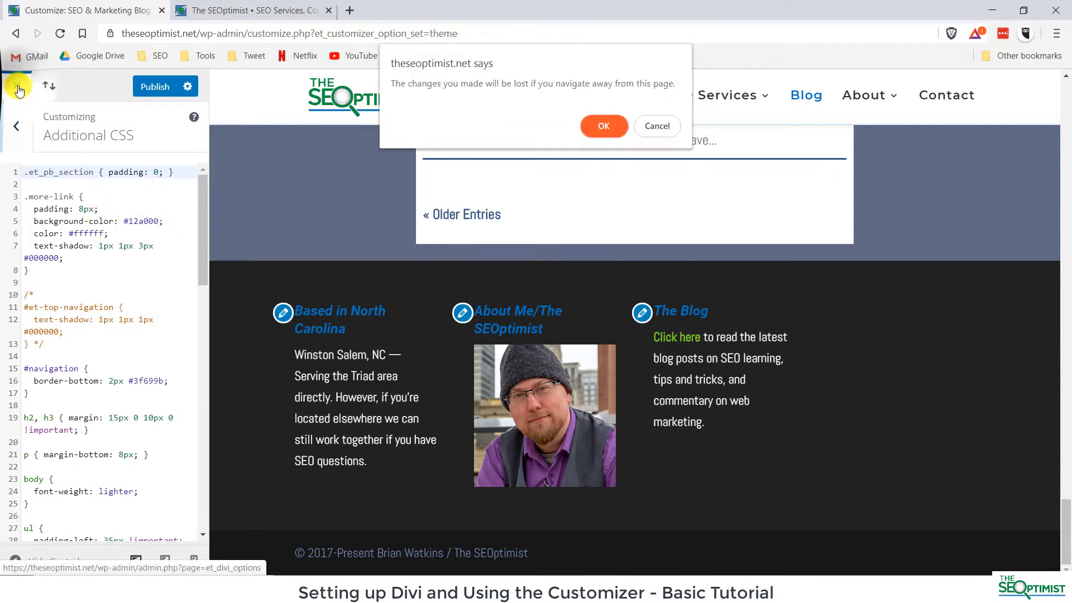
left_click(599, 121)
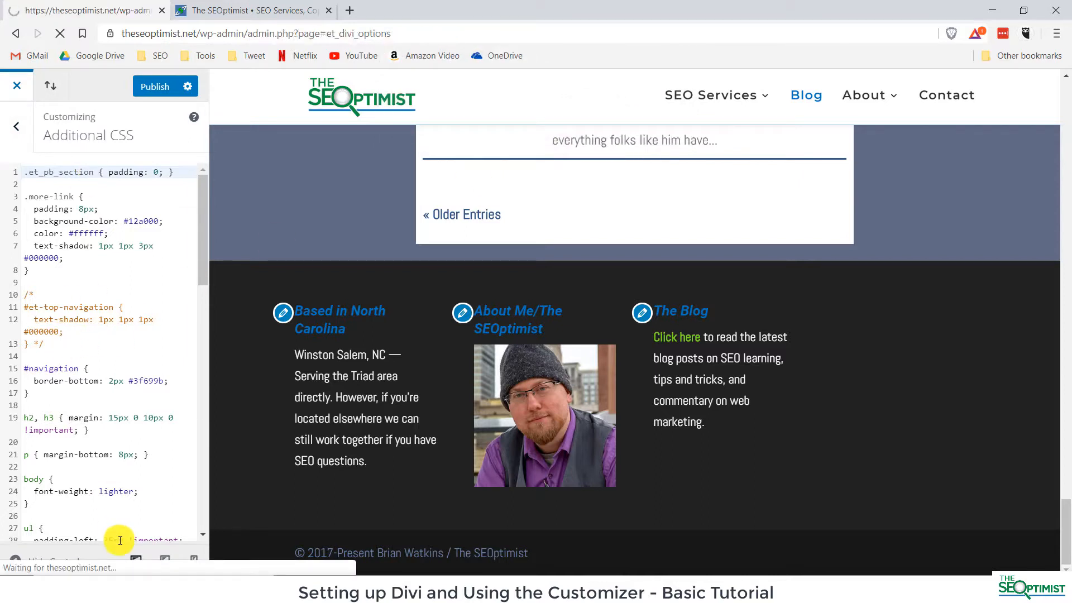